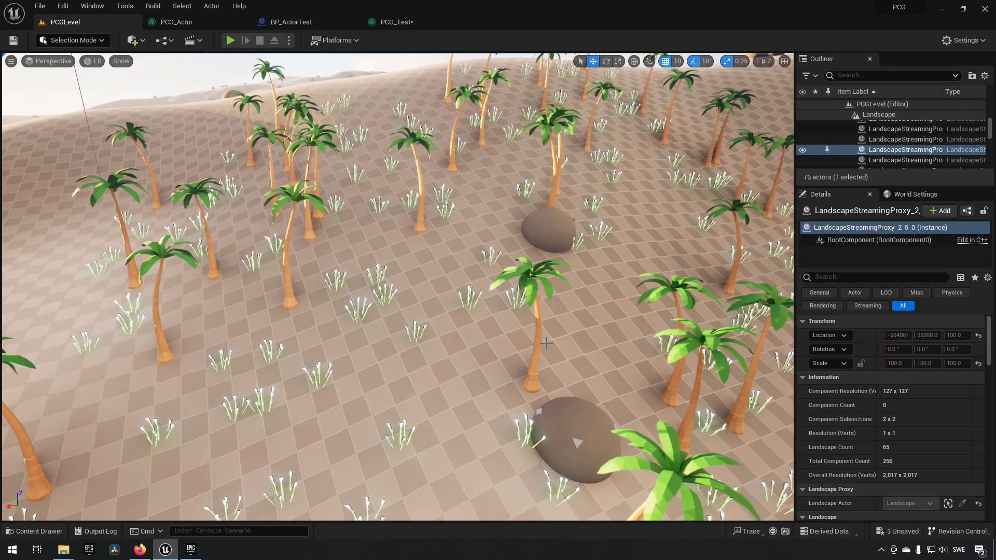
- Examine the palm trees, grass and rocks scattered over the desert landscape from several viewpoints
left_click(538, 358)
left_click(337, 371)
left_click(317, 375)
left_click(327, 374)
right_click_drag(326, 363, 542, 390)
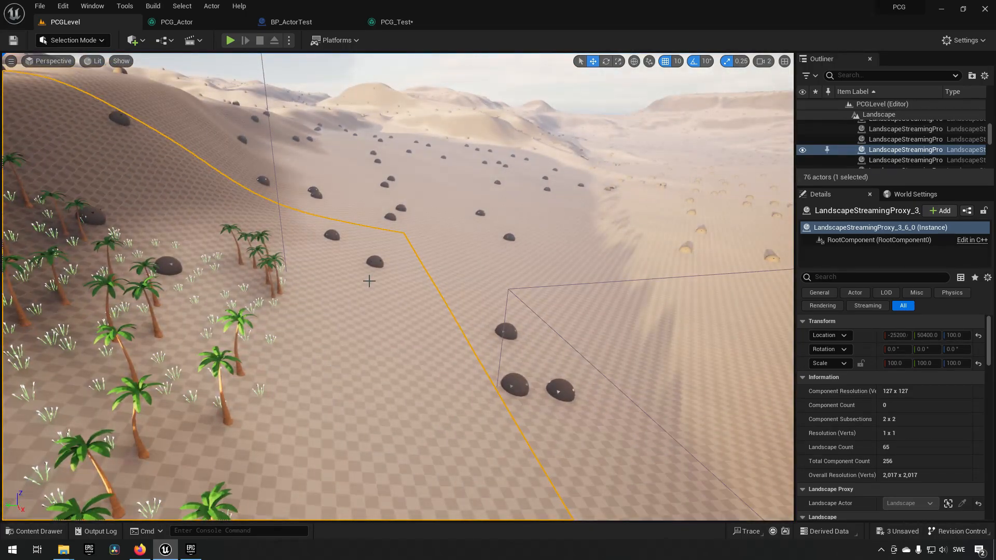
left_click(437, 276)
right_click_drag(437, 275, 562, 264)
right_click_drag(437, 275, 404, 278)
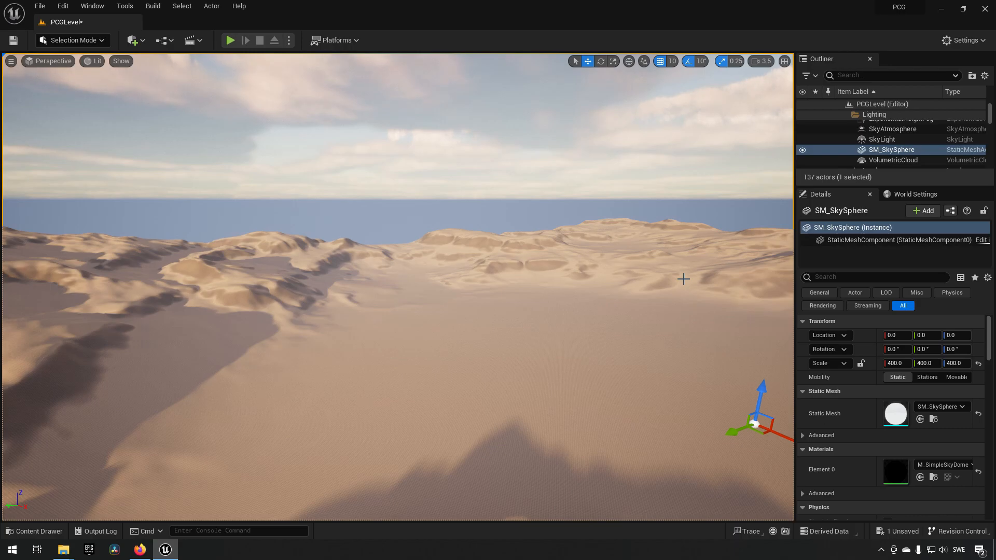
- Enable the Procedural Content Generation Framework plugin and restart the editor
mouse_move(453, 278)
right_mouse_down()
mouse_move(458, 335)
mouse_move(447, 336)
mouse_move(446, 276)
right_mouse_up()
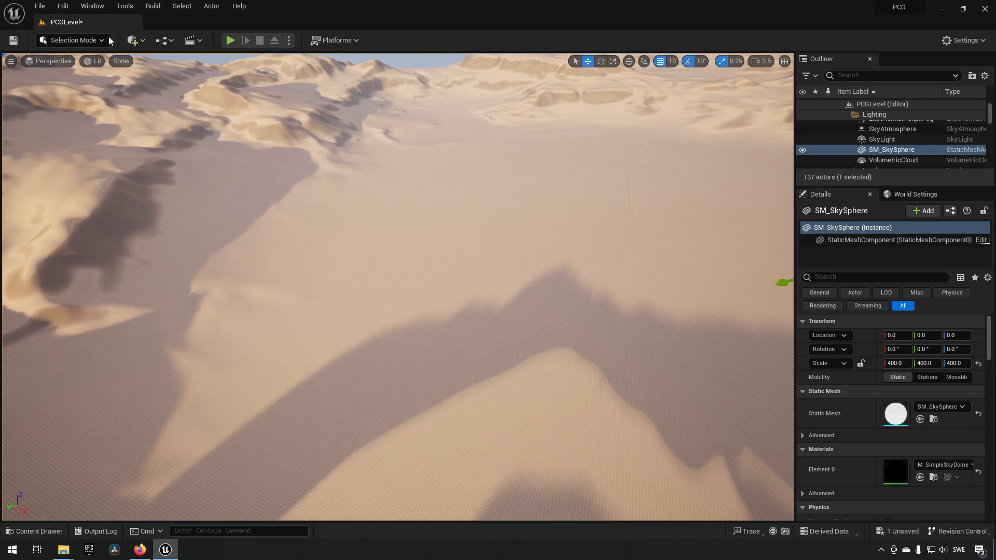
left_click(63, 6)
left_click(101, 167)
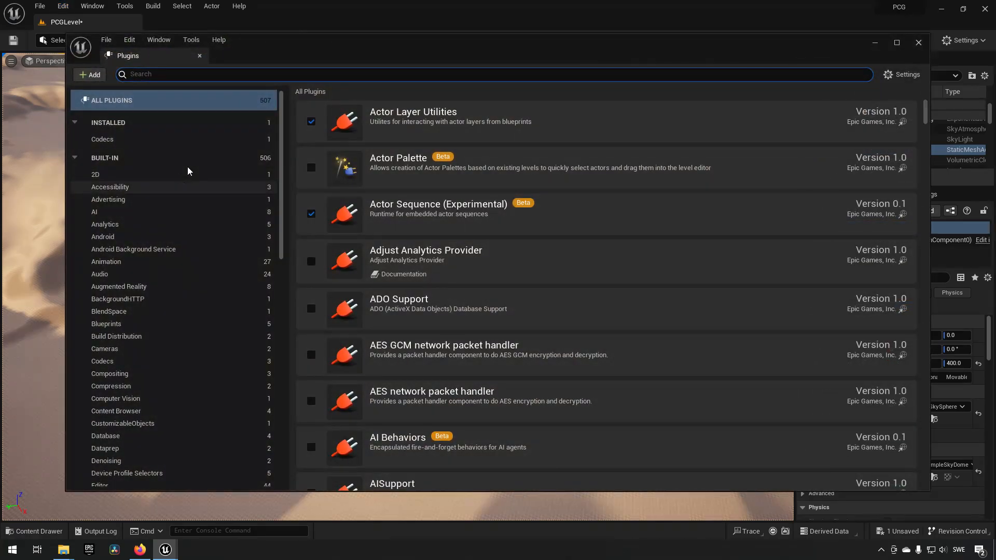
type("pro")
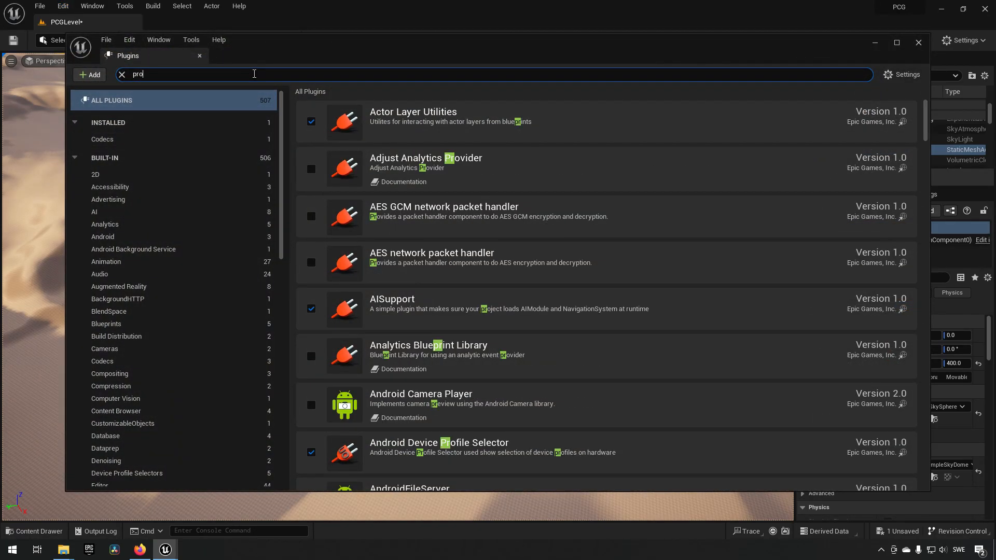
type("cedural")
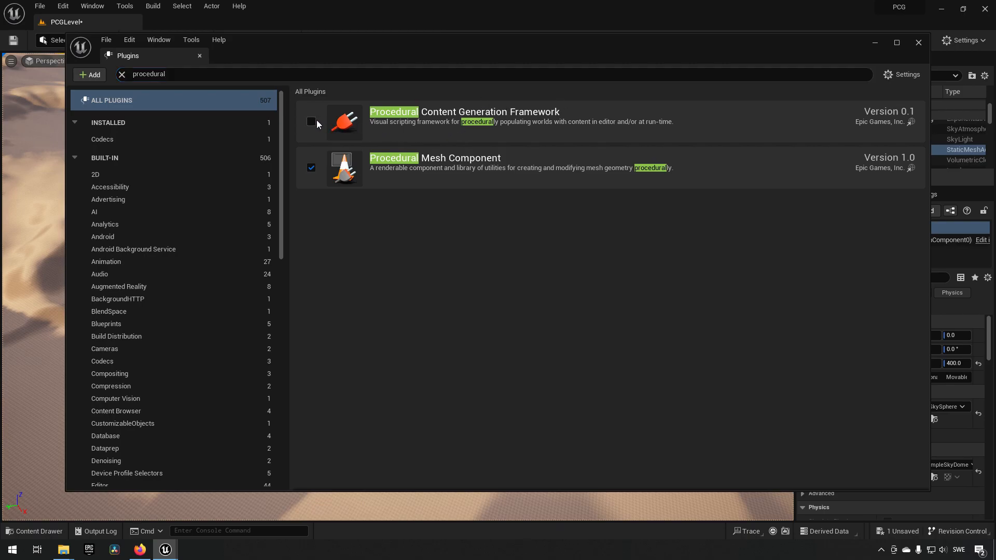
left_click(311, 121)
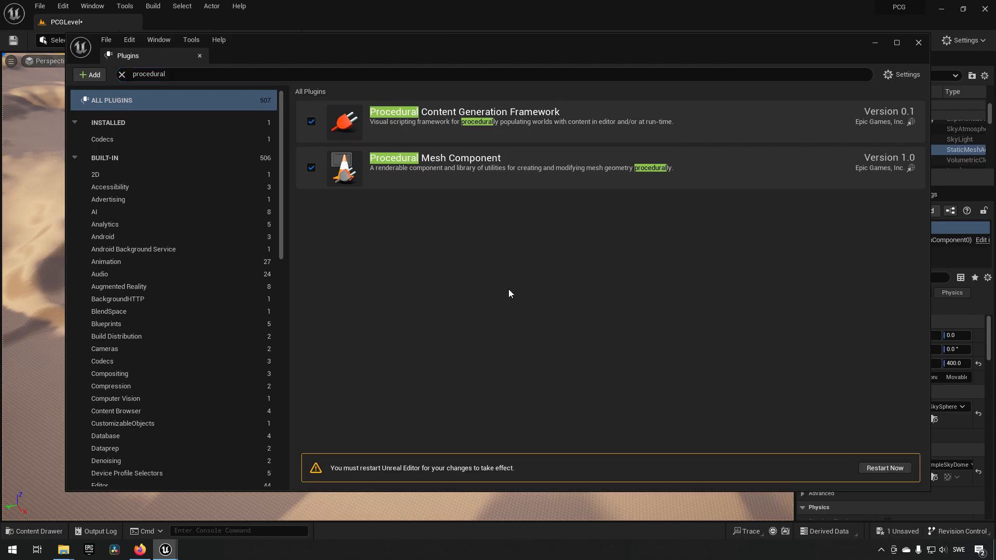
left_click(905, 469)
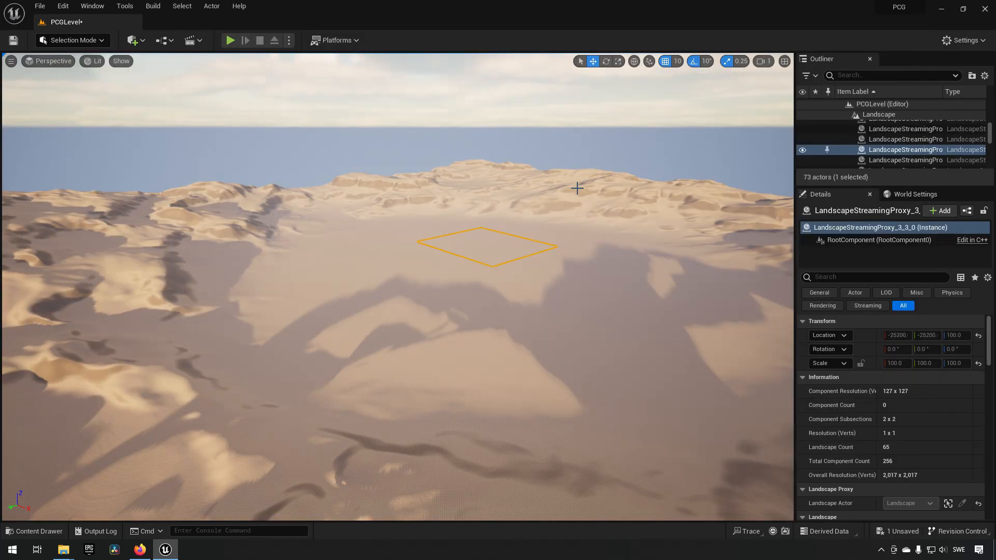
- Create a PCG Graph asset named PCG_Test in the Content folder
key("ctrl+space")
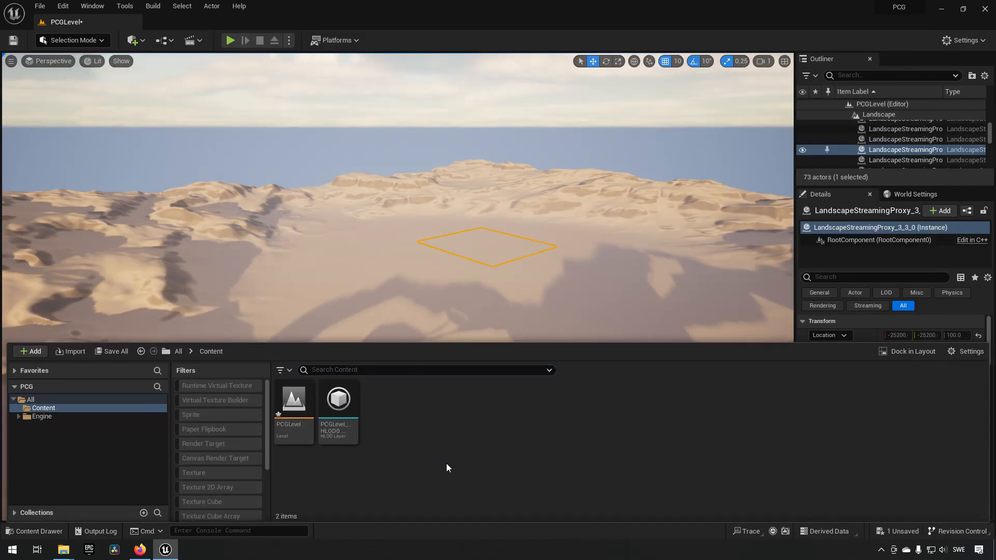
right_click(420, 415)
mouse_move(439, 360)
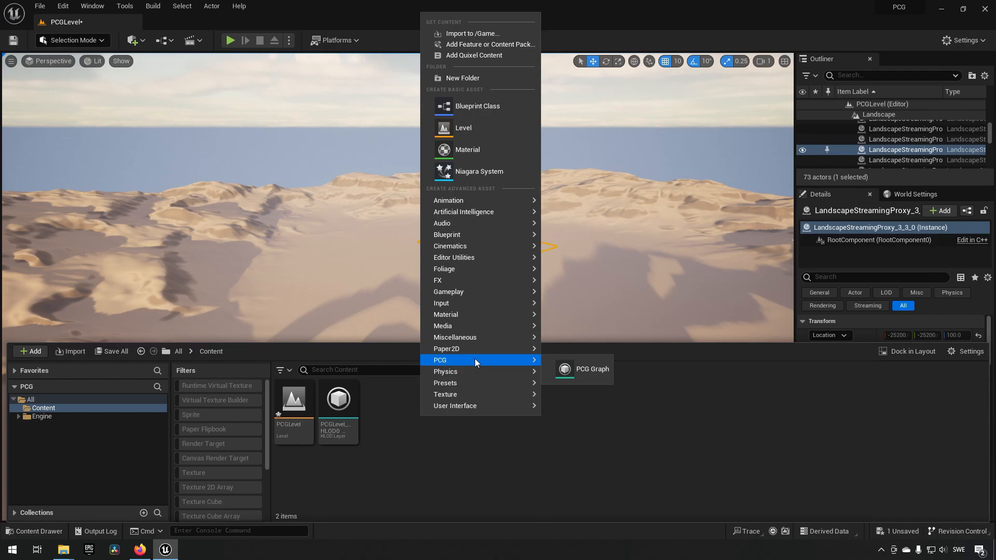
left_click(592, 369)
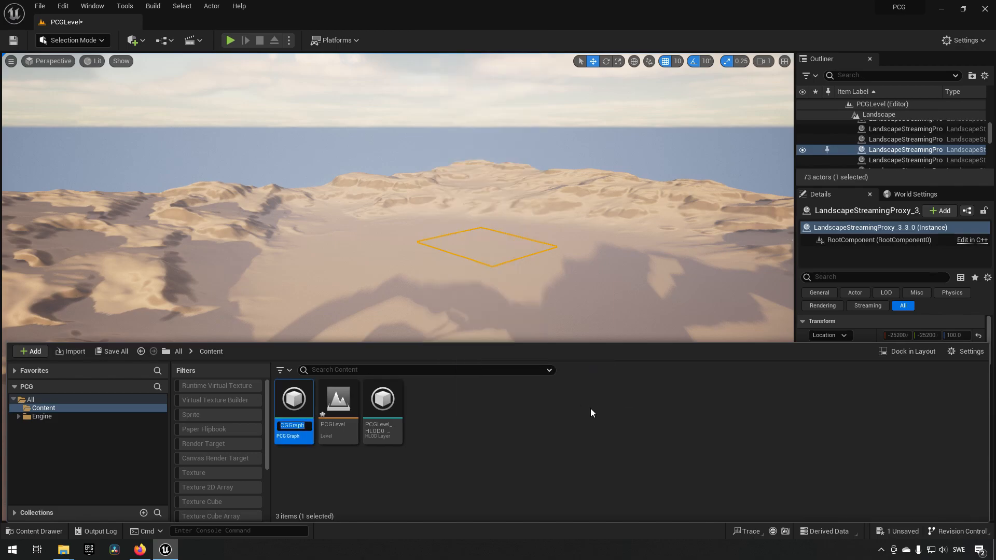
type("PCG_Test")
key("Return")
- Place the PCG_Test graph in the level as a PCG volume on the sand
left_click_drag(284, 404, 374, 286)
mouse_move(409, 296)
right_mouse_down()
mouse_move(411, 285)
mouse_move(397, 298)
mouse_move(410, 299)
right_mouse_up()
key("w")
scroll(399, 294, "up", 3)
key("w")
scroll(399, 294, "up", 5)
mouse_move(427, 271)
left_mouse_down()
mouse_move(432, 223)
mouse_move(433, 262)
left_mouse_up()
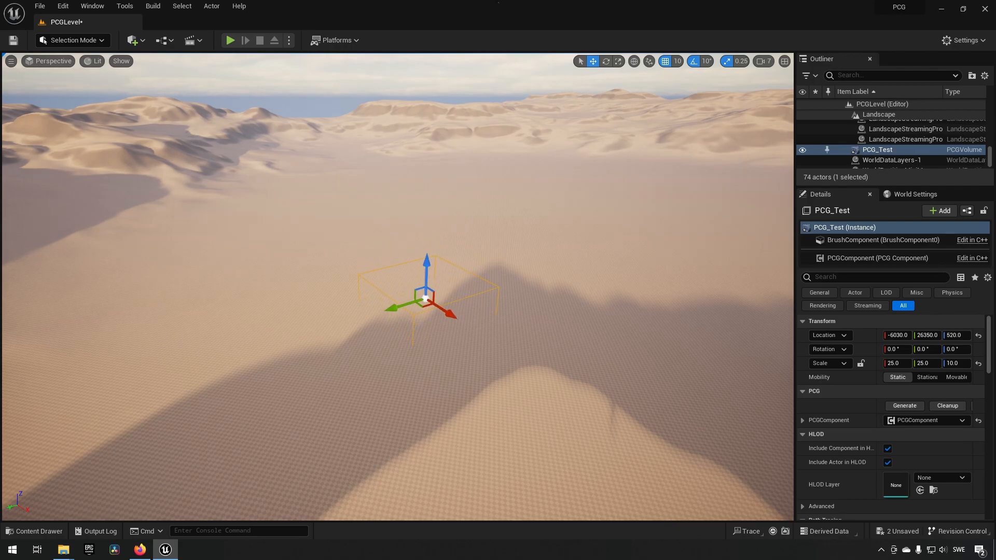
- Search the placeable actors for "pcg" and raise the PCG_Test volume to a Z location of 900
left_click(132, 40)
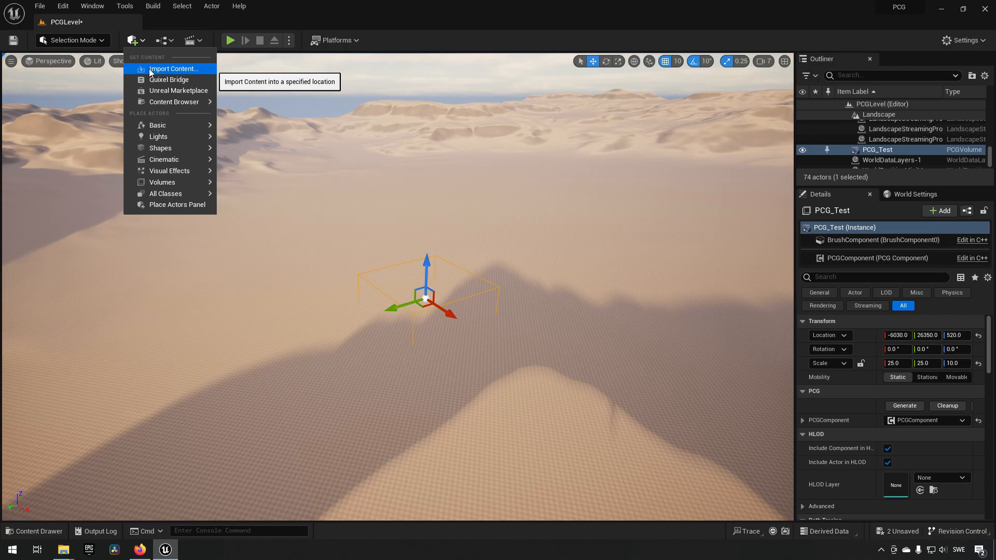
type("pcg")
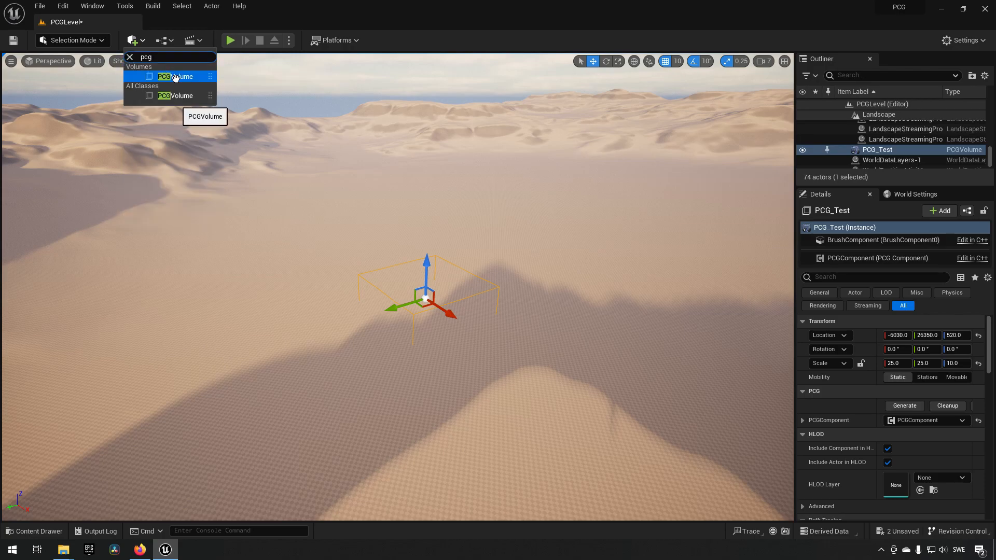
left_click(424, 284)
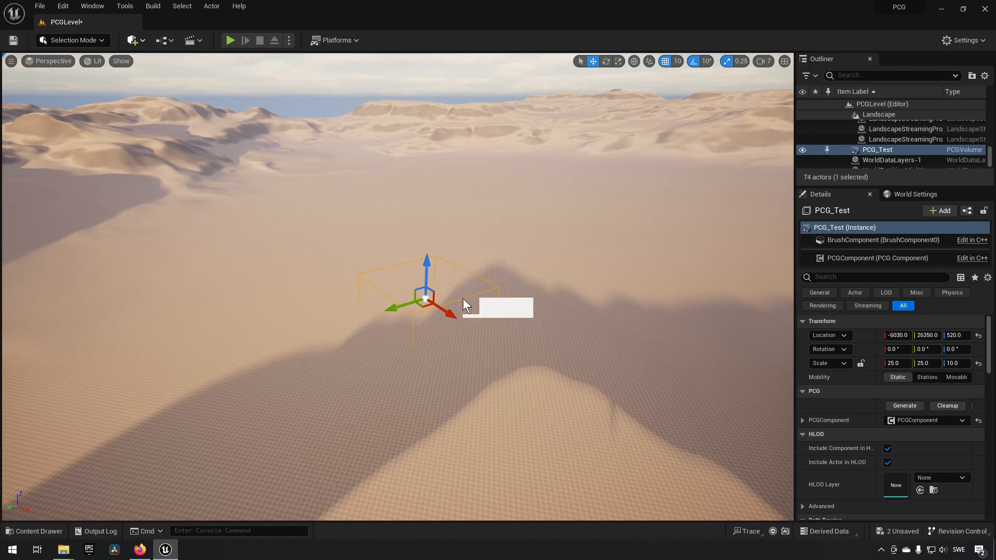
left_click_drag(425, 268, 426, 259)
- Open the PCG_Test graph, dock its editor beside the level, and enlarge the graph area
key("ctrl+space")
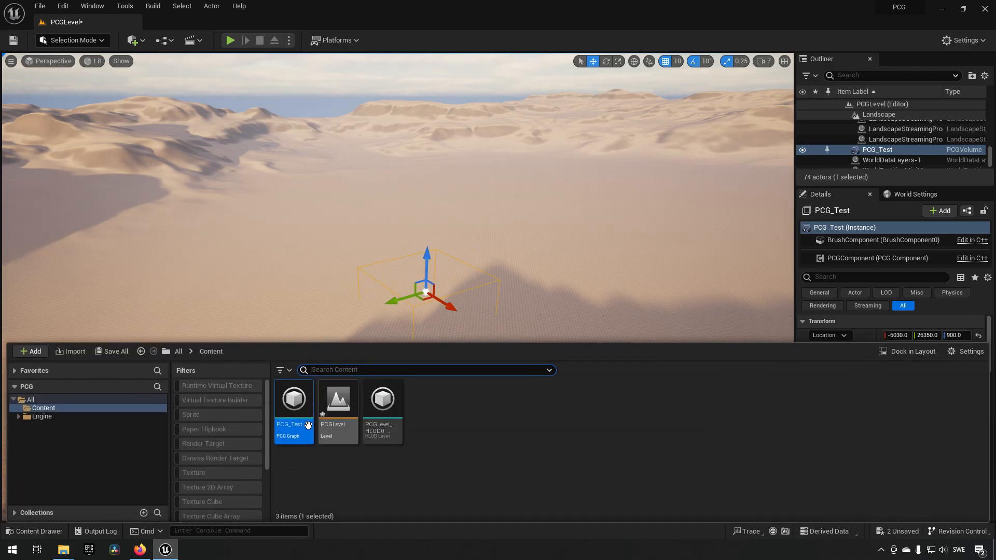
double_click(293, 404)
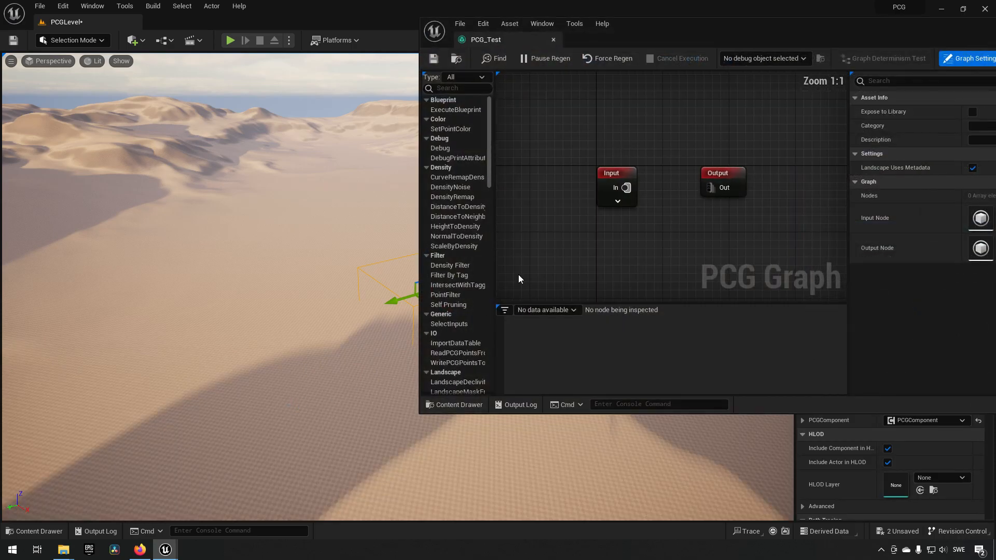
left_click_drag(533, 45, 209, 26)
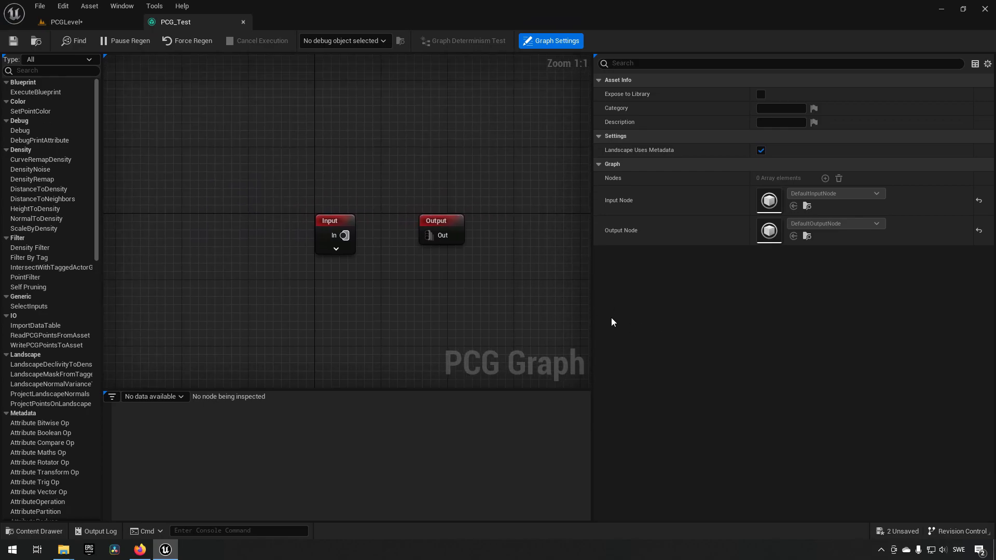
left_click_drag(593, 313, 808, 314)
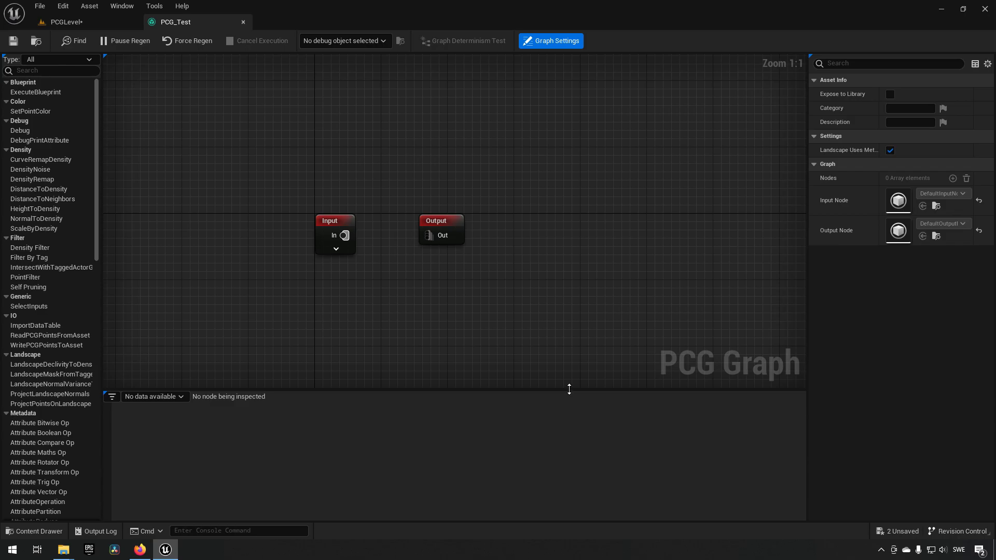
left_click_drag(569, 395, 560, 450)
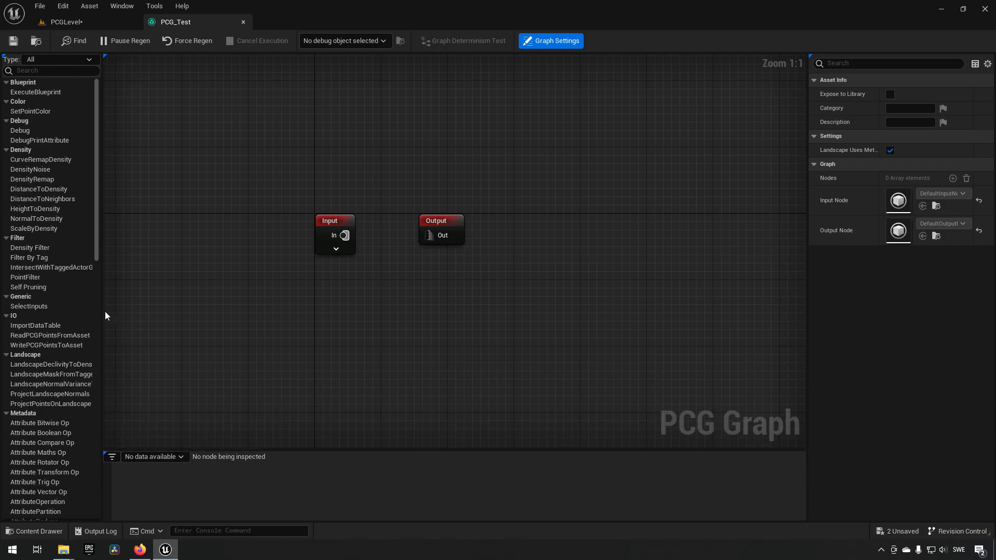
left_click_drag(103, 312, 130, 312)
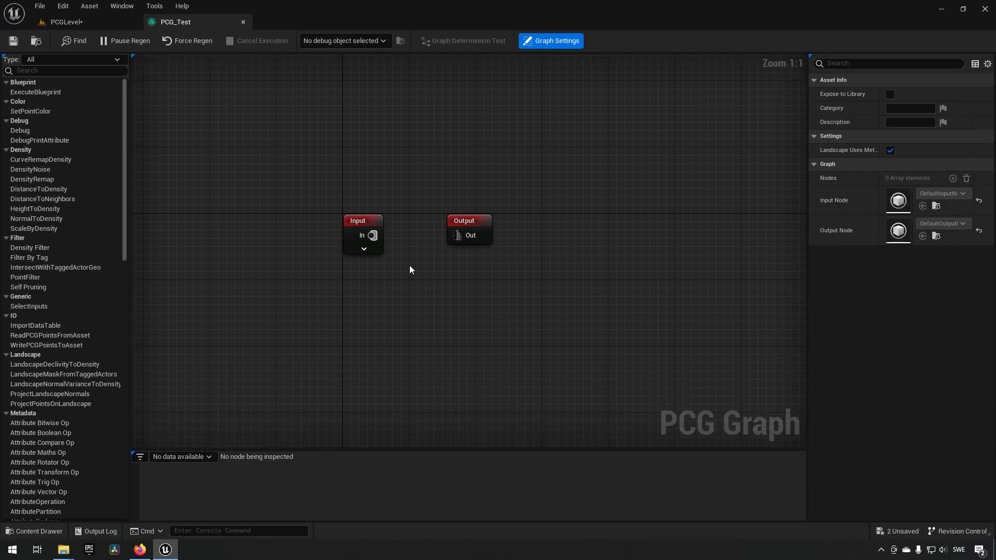
- Move the Input and Output nodes further apart on one line to make room between them
right_click_drag(410, 270, 433, 307)
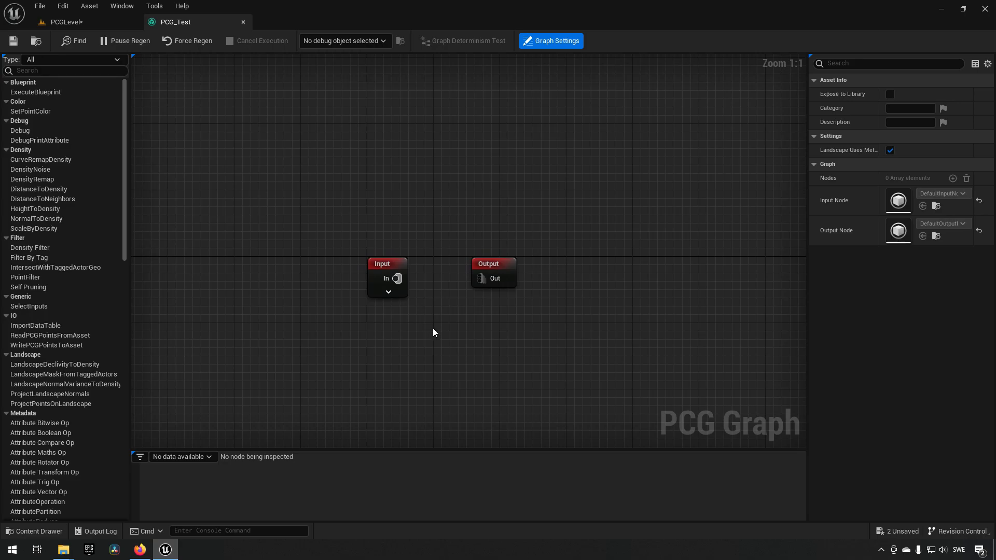
left_click_drag(271, 196, 411, 358)
left_click_drag(467, 194, 575, 349)
left_click_drag(382, 268, 315, 269)
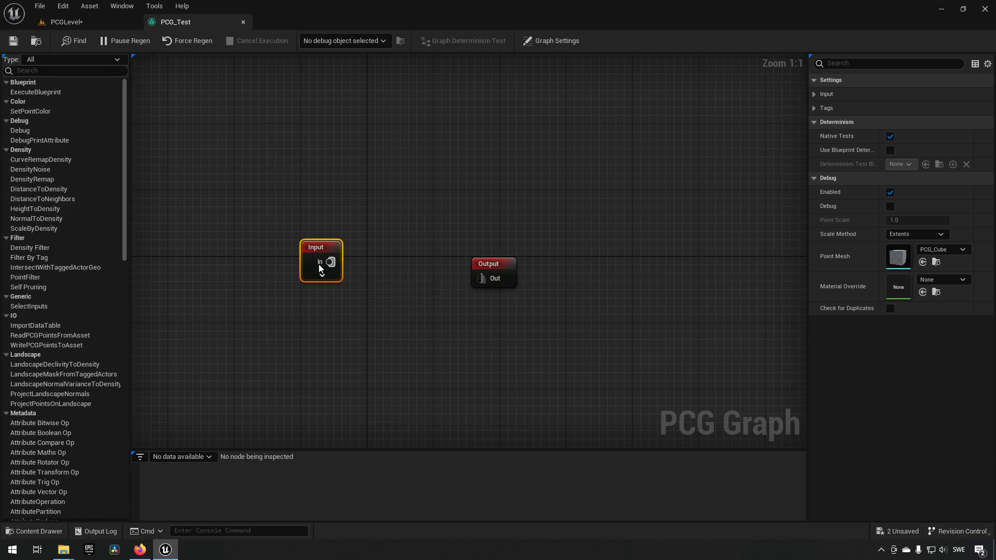
scroll(64, 367, "down", 5)
scroll(64, 369, "down", 6)
scroll(60, 385, "up", 11)
scroll(56, 394, "down", 9)
scroll(56, 392, "down", 4)
scroll(60, 396, "up", 13)
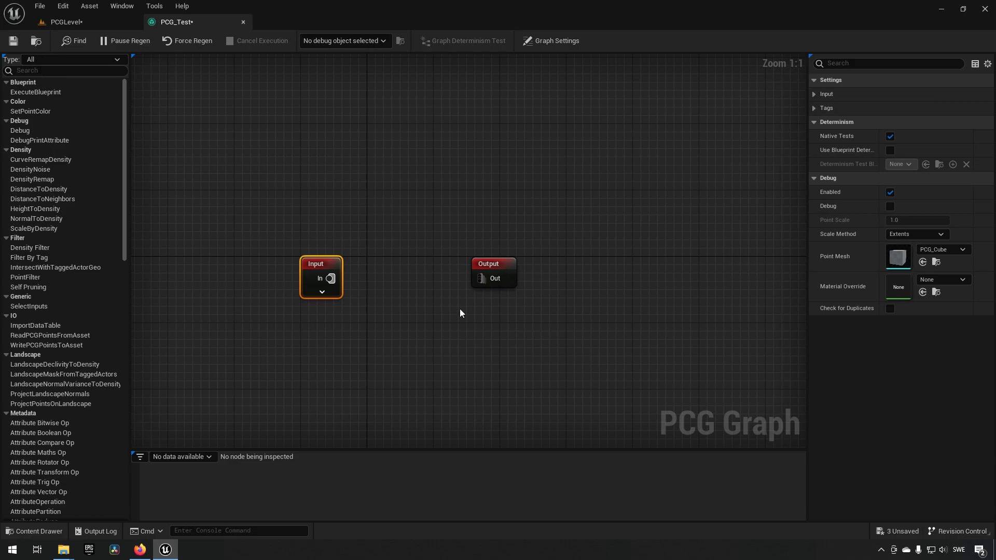
left_click_drag(322, 266, 327, 263)
left_click_drag(323, 267, 298, 268)
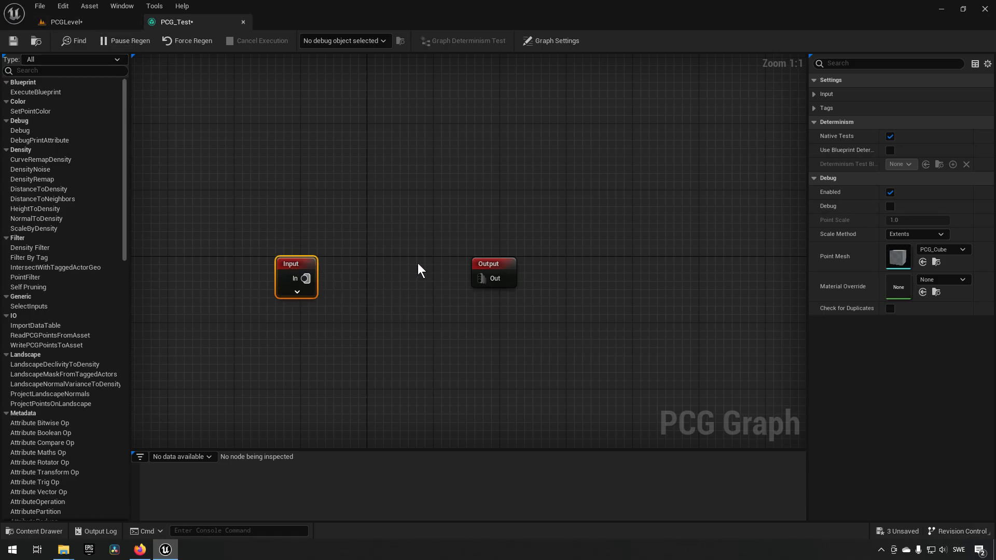
right_click_drag(409, 265, 445, 265)
left_click_drag(535, 271, 626, 272)
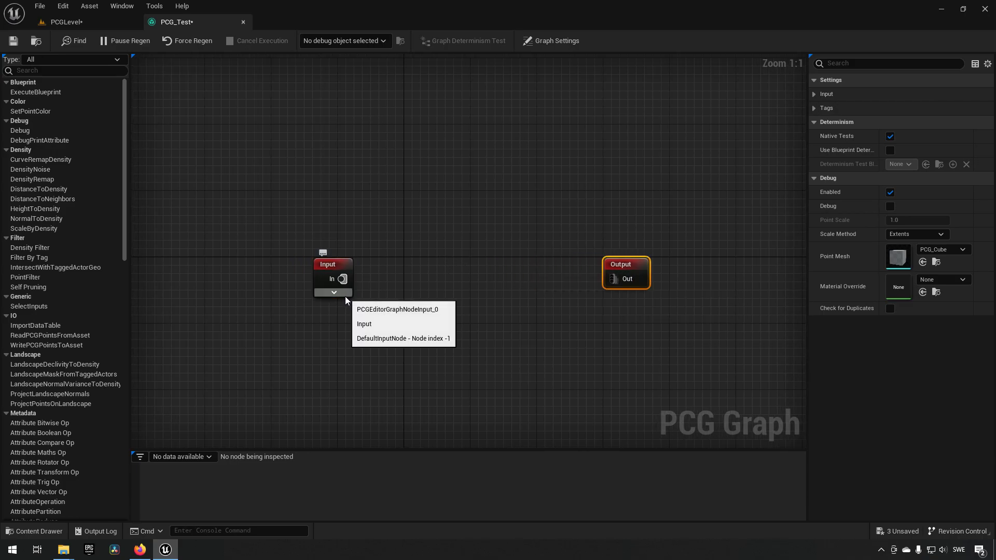
- Add a PointSampler node between Input and Output and connect the Input node to it
right_click(379, 254)
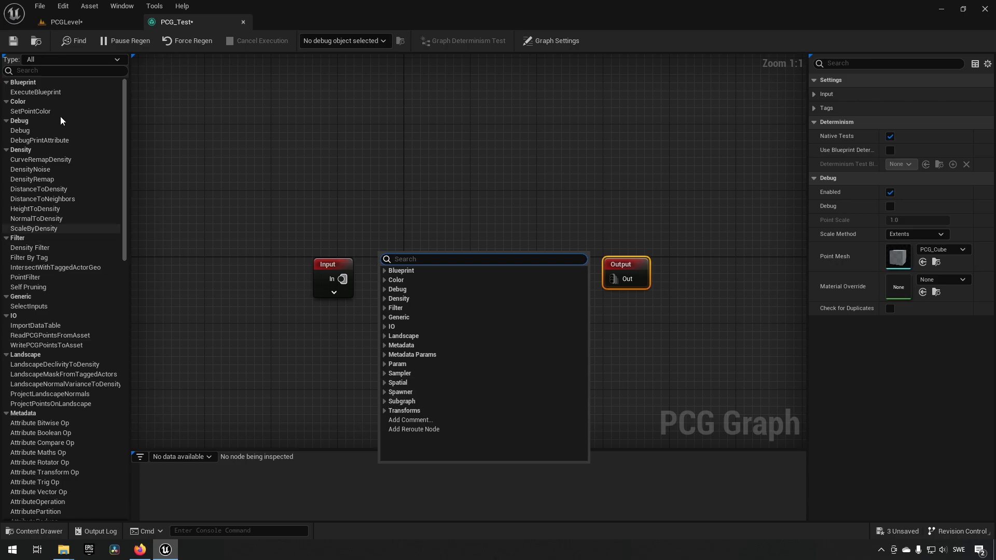
left_click(384, 373)
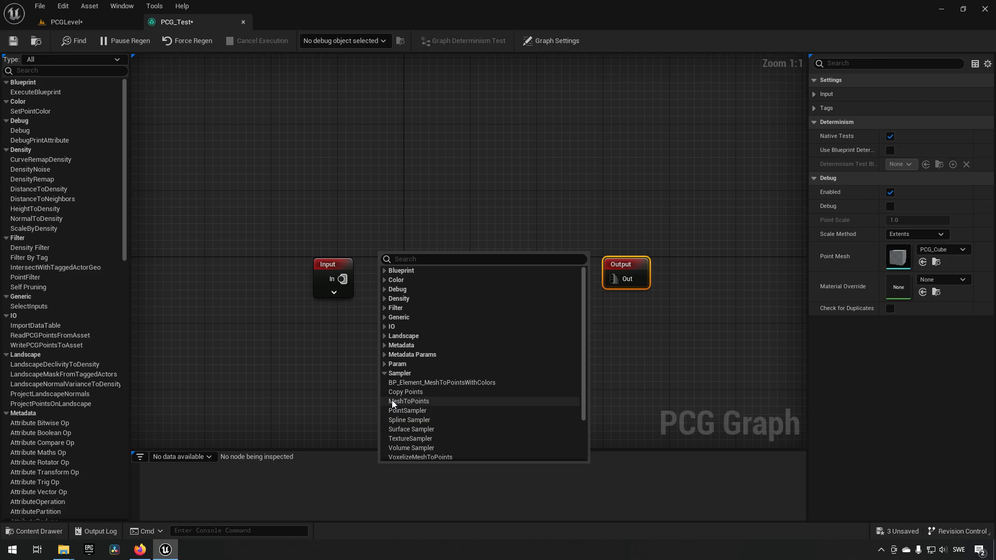
left_click(430, 411)
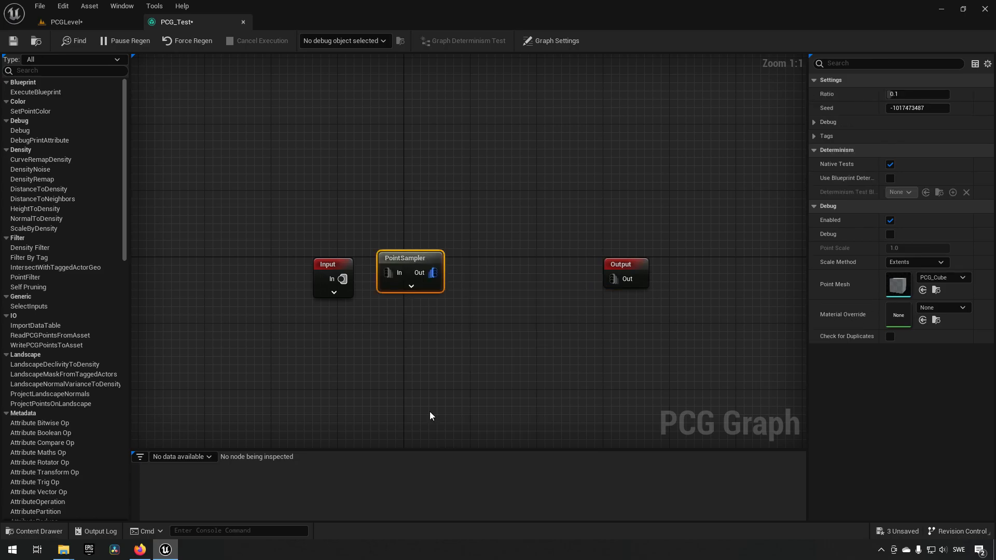
left_click_drag(416, 256, 449, 260)
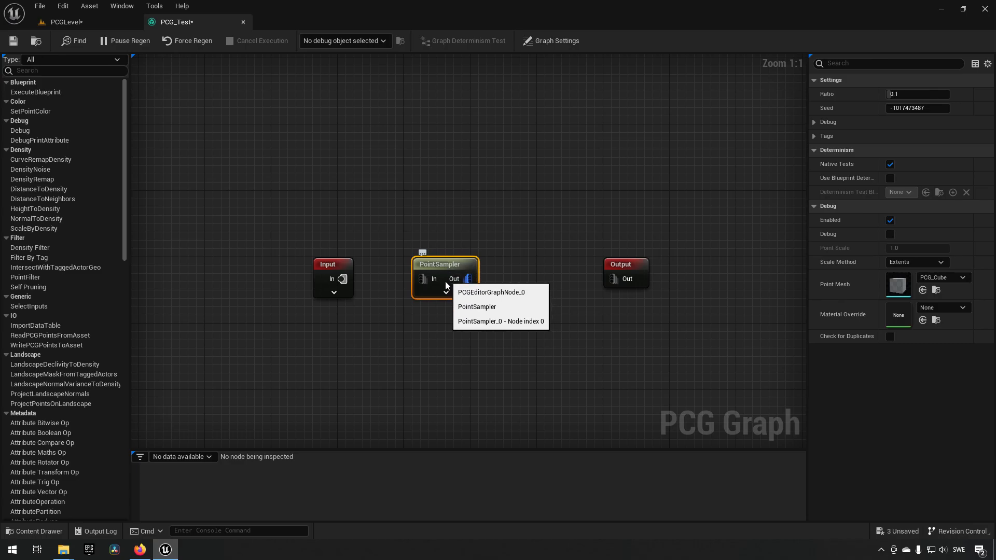
left_click_drag(342, 280, 423, 279)
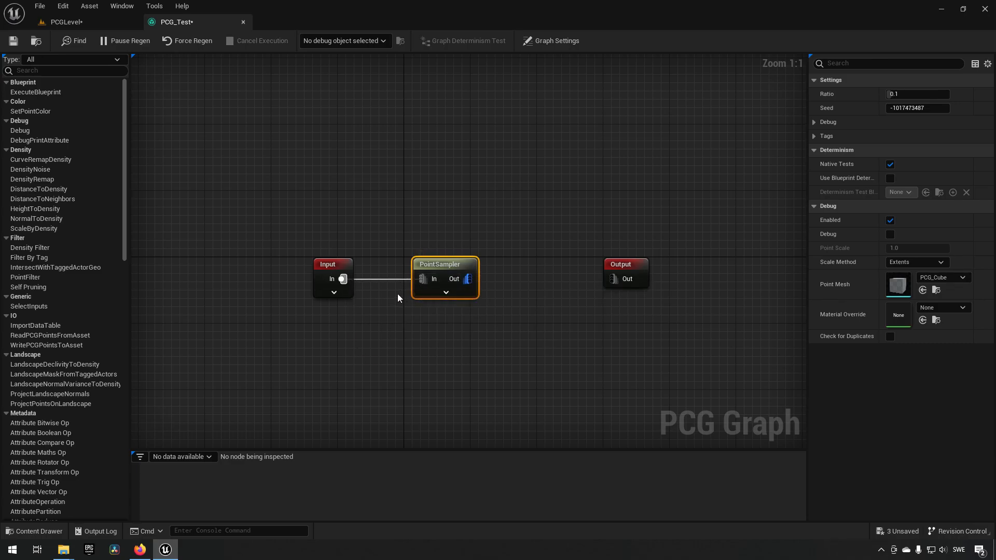
- Undock the PCG_Test graph editor into its own taller window beside the PCG volume, with its nodes in view
left_click_drag(191, 24, 575, 38)
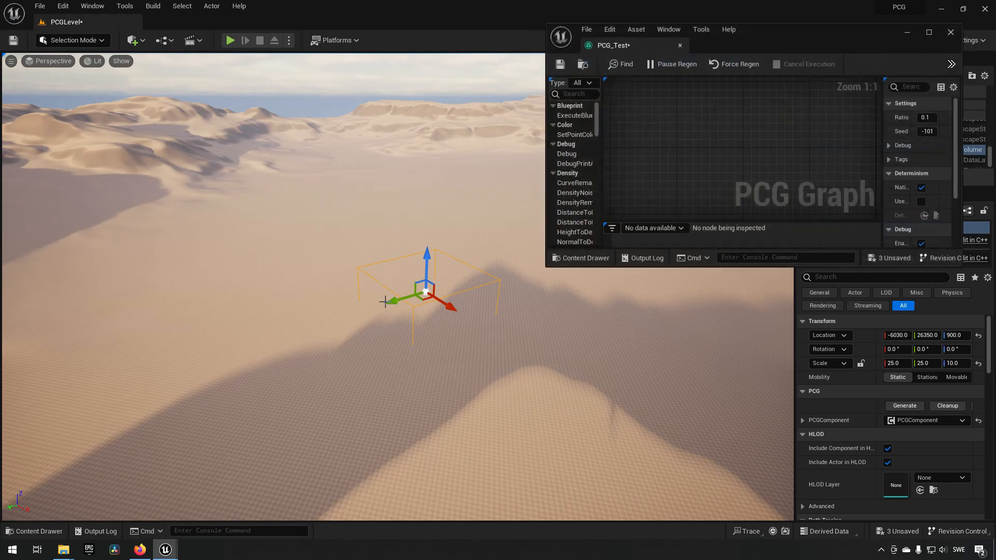
mouse_move(564, 332)
right_mouse_down()
mouse_move(466, 295)
mouse_move(473, 285)
mouse_move(555, 335)
mouse_move(576, 321)
right_mouse_up()
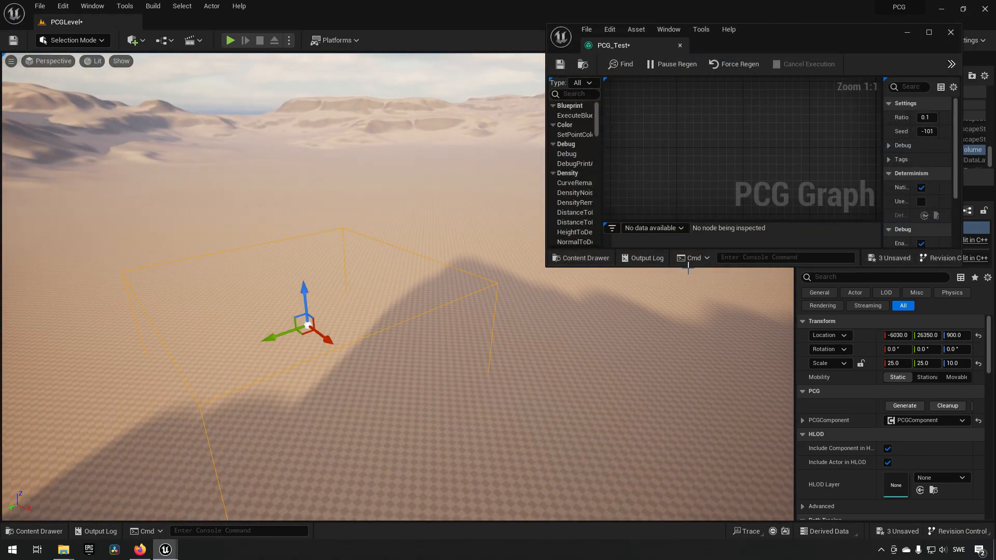
left_click_drag(687, 265, 705, 461)
right_click_drag(733, 304, 636, 196)
right_click_drag(819, 279, 775, 314)
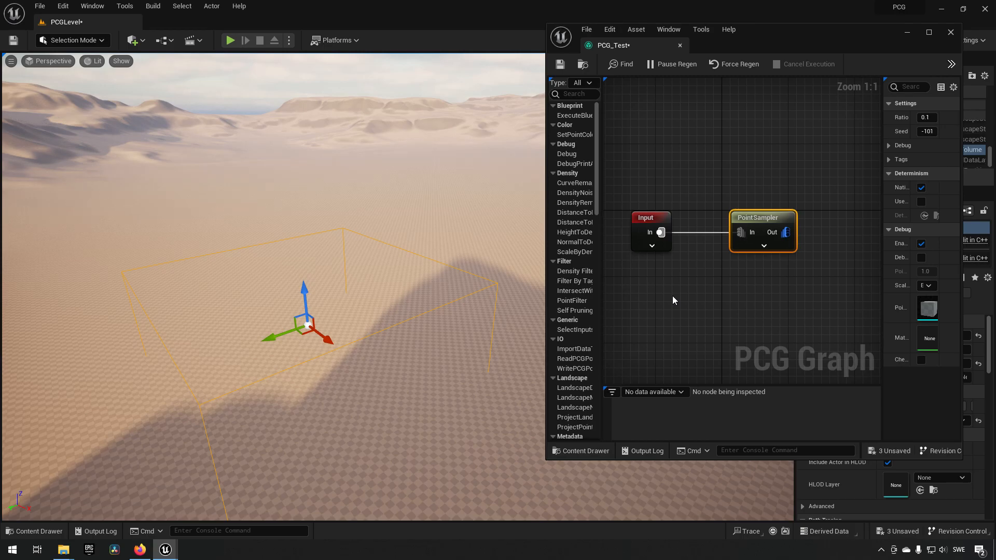
- Turn on debug display for the PointSampler node and look over the sampled points inside the PCG volume
right_click(760, 219)
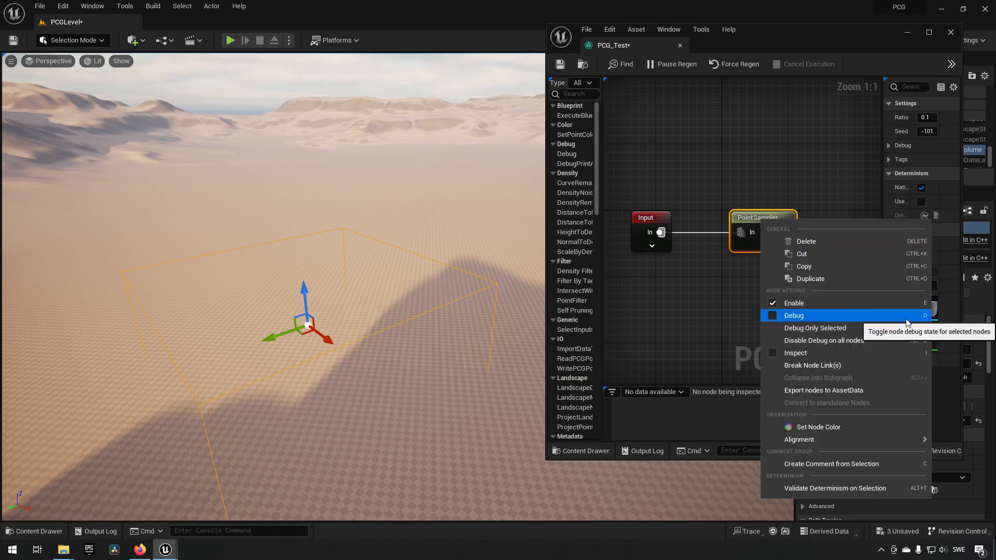
left_click(739, 295)
left_click(754, 219)
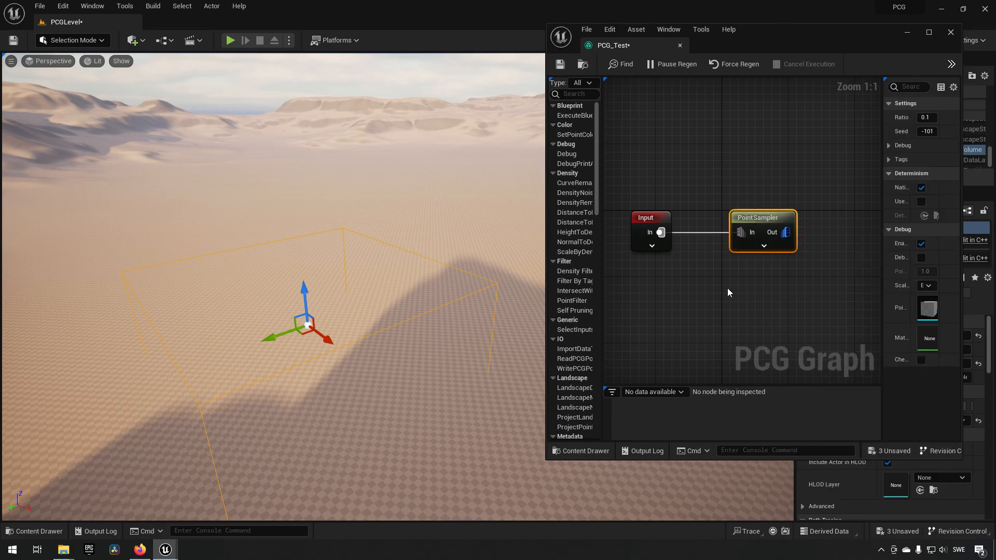
key("d")
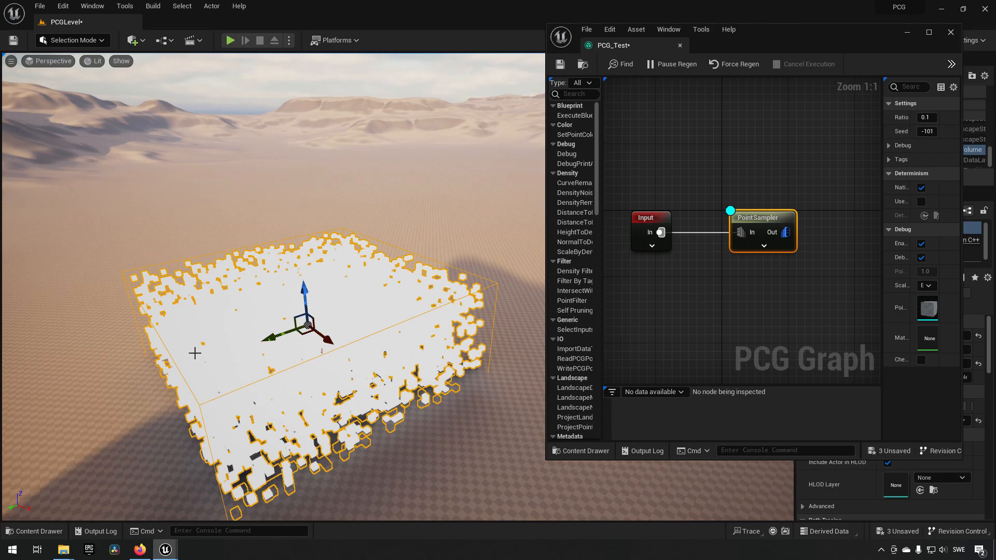
mouse_move(427, 407)
right_mouse_down()
mouse_move(369, 425)
mouse_move(509, 402)
mouse_move(428, 406)
right_mouse_up()
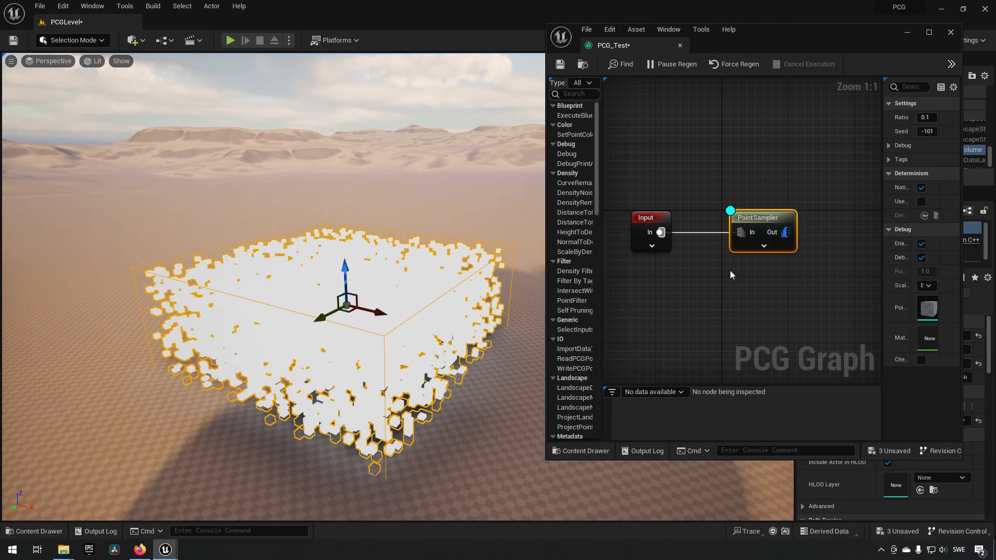
left_click_drag(786, 232, 817, 231)
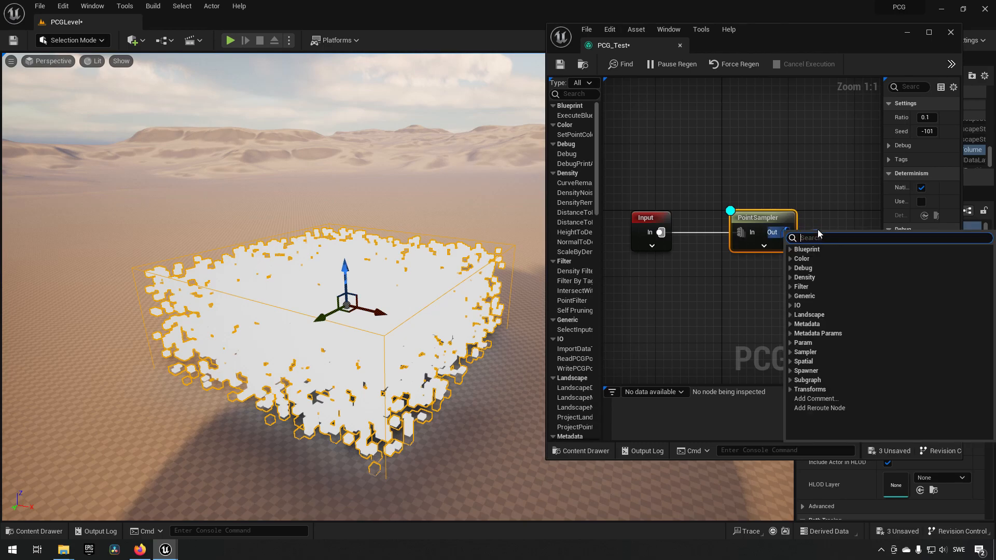
left_click(744, 291)
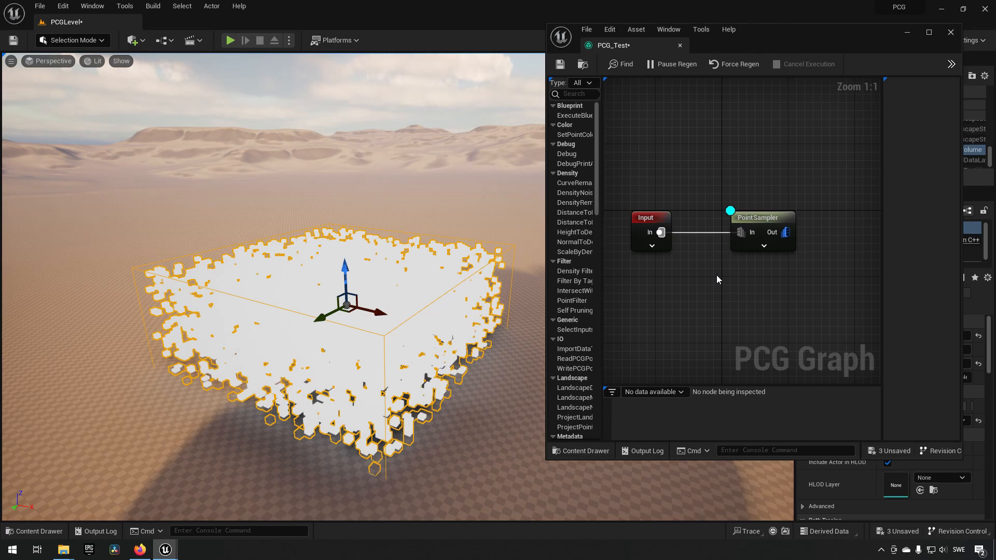
- Shift the PointSampler node slightly upward and add a Surface Sampler node below it
left_click_drag(778, 234, 761, 209)
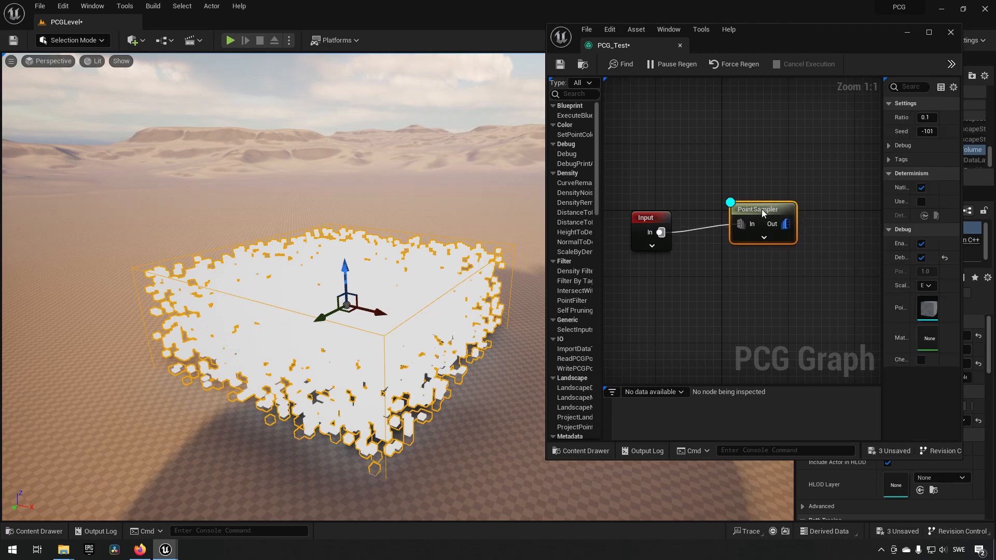
right_click(730, 275)
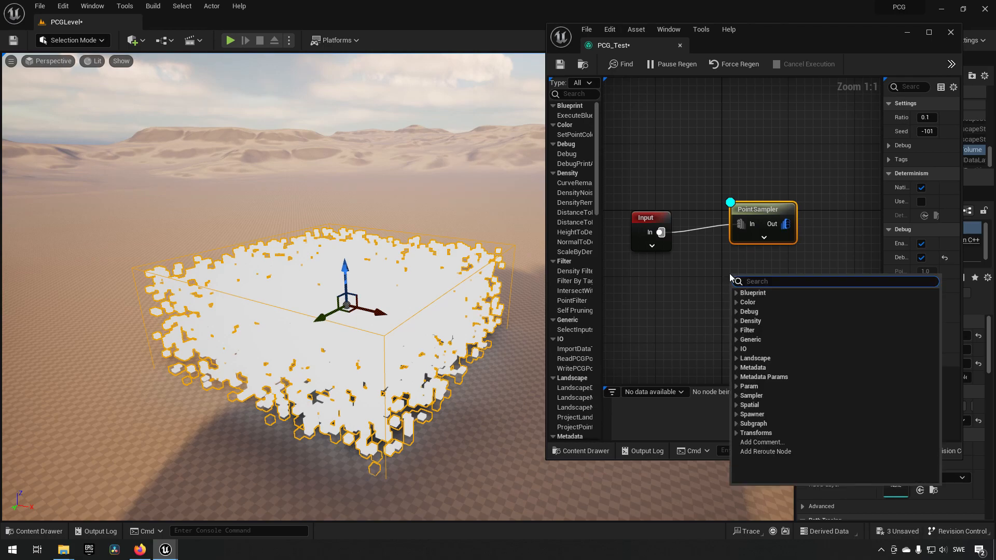
left_click(747, 396)
scroll(776, 420, "down", 1)
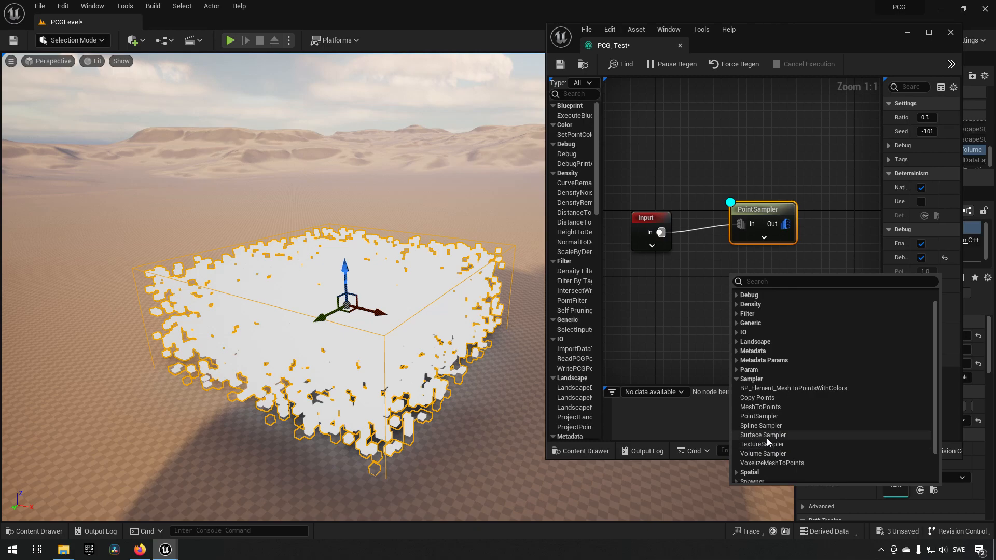
left_click(767, 436)
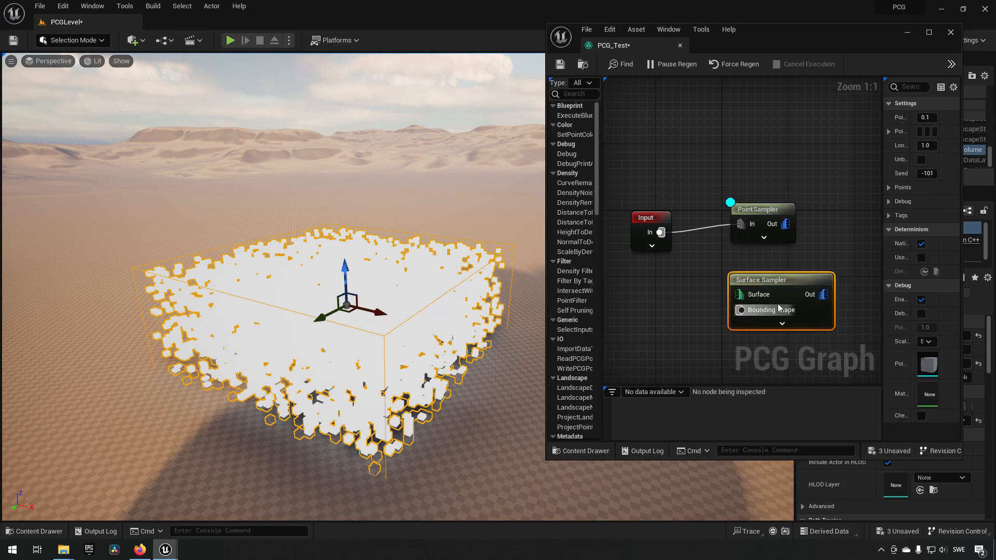
left_click_drag(757, 287, 762, 281)
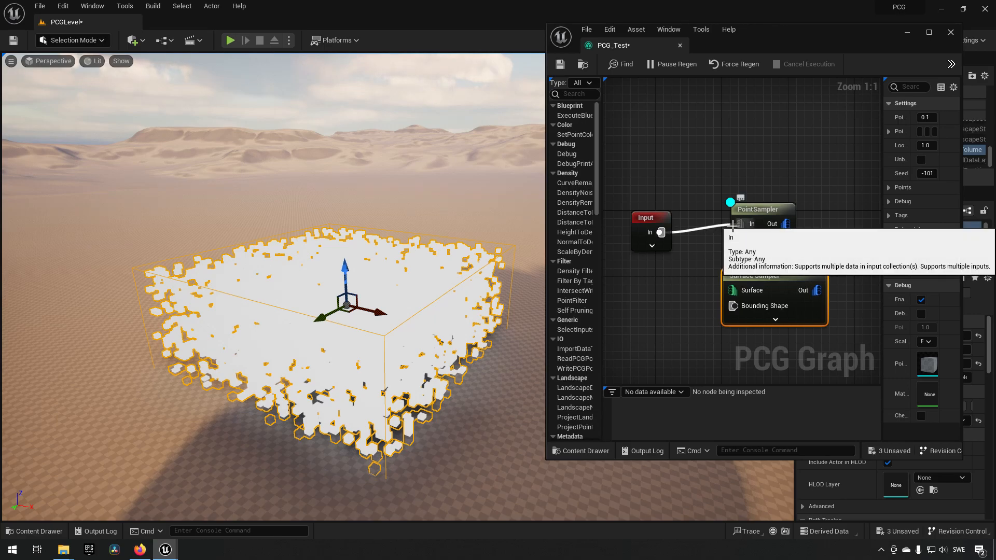
- Disconnect the Input node from PointSampler and turn off PointSampler's debug display
left_click(703, 231, "alt")
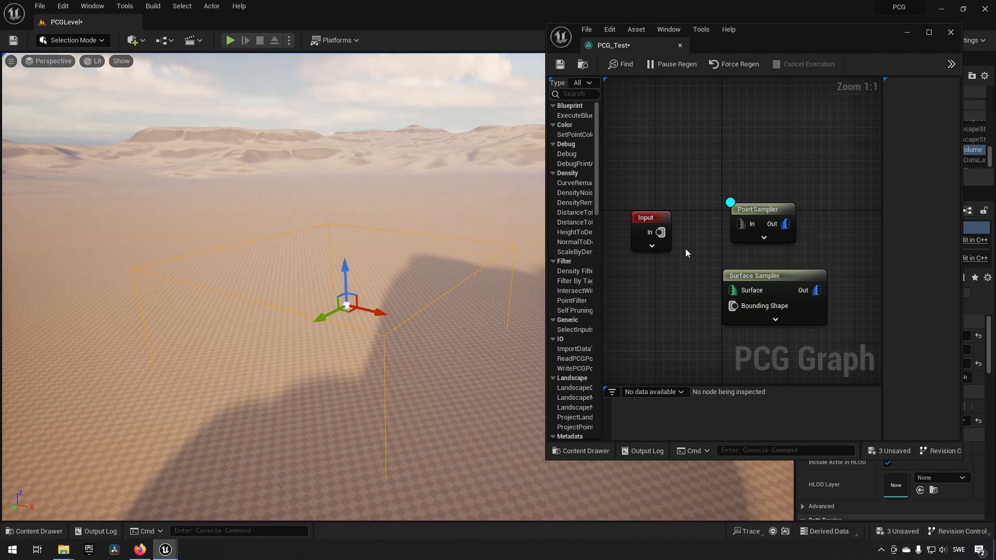
left_click(758, 209)
key("d")
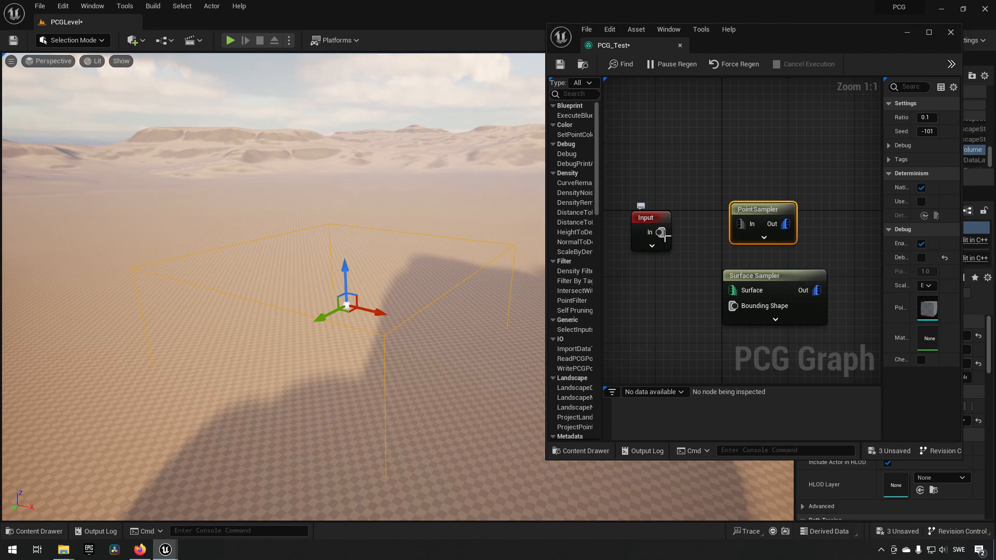
- Connect the Input node's In pin to the Surface Sampler's Surface pin and turn on the sampler's debug display
left_click_drag(659, 232, 742, 294)
left_click(776, 279)
key("d")
right_click_drag(475, 389, 509, 388)
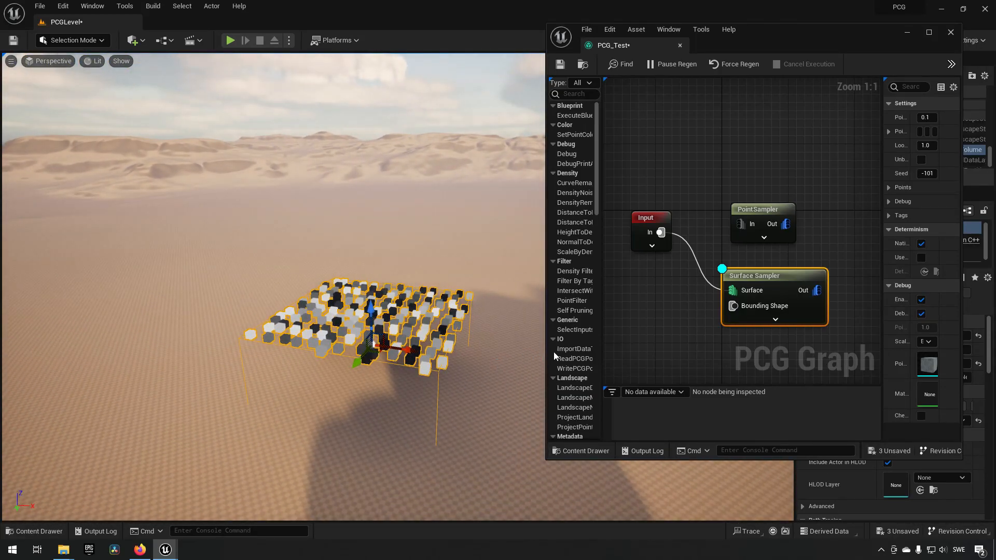
- Expand the Input node's pins and replace the Surface Sampler's Surface link with one from Landscape Height
left_click(651, 247)
right_click_drag(718, 350, 723, 313)
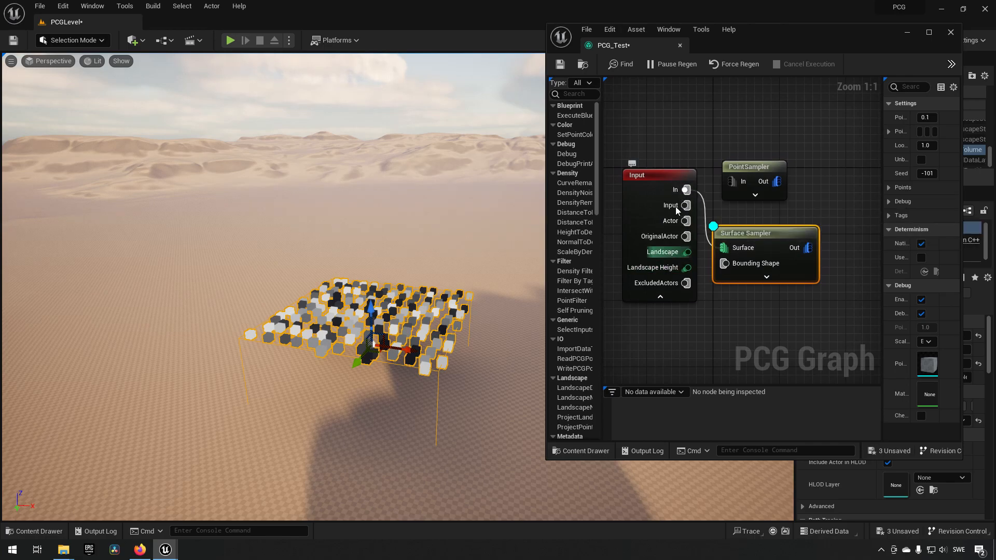
mouse_move(686, 242)
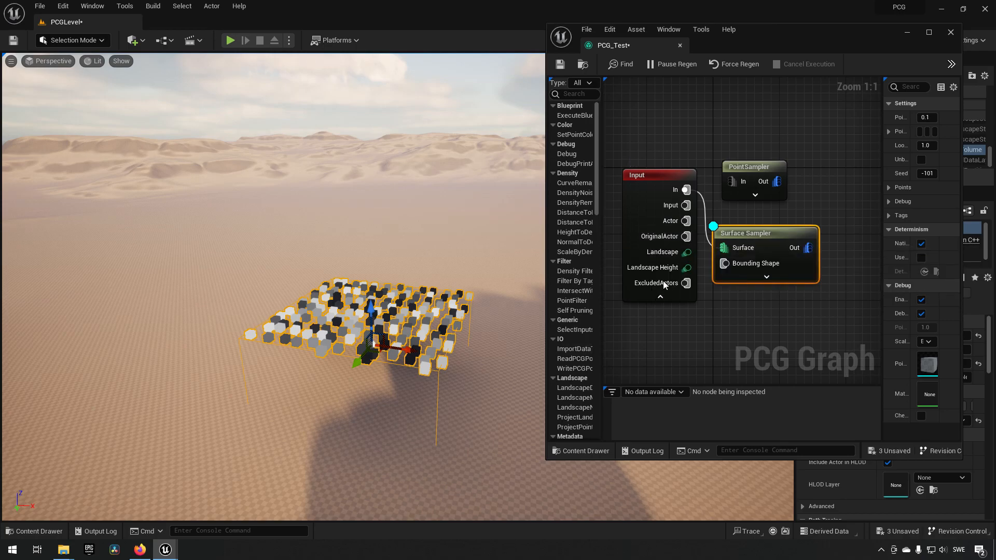
left_click(724, 248, "alt")
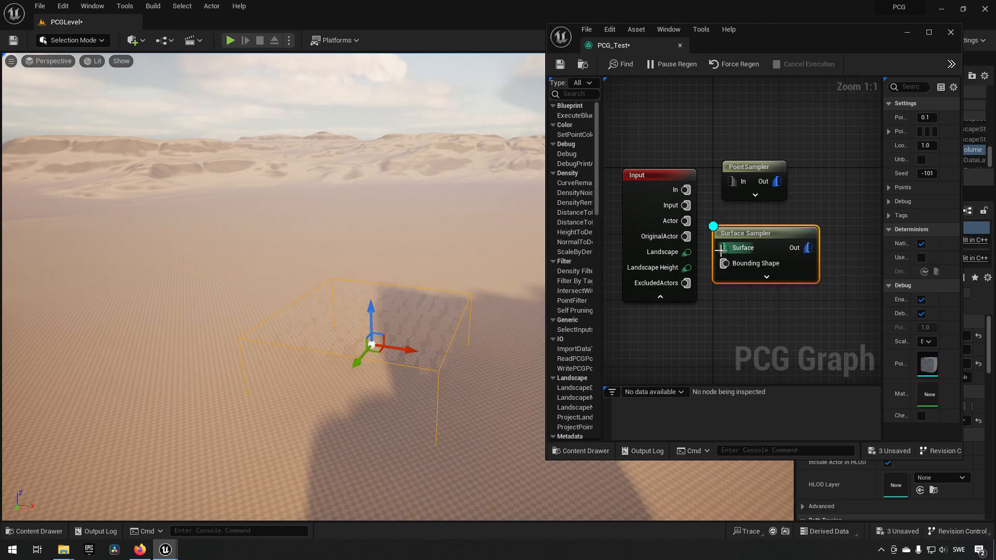
mouse_move(682, 268)
left_click_drag(682, 267, 724, 248)
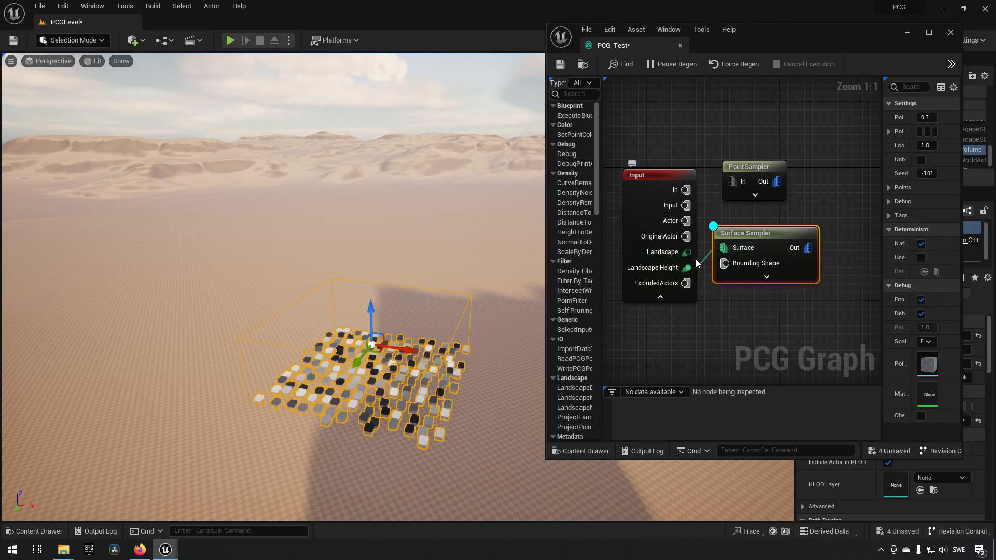
- Move the PCG volume across the landscape to the foot of the nearby dune
right_click_drag(511, 404, 315, 387)
key("w")
key("d")
key("w")
key("s")
key("w")
key("d")
key("s")
left_click_drag(320, 285, 102, 297)
right_click_drag(238, 311, 264, 312)
left_click_drag(438, 264, 164, 255)
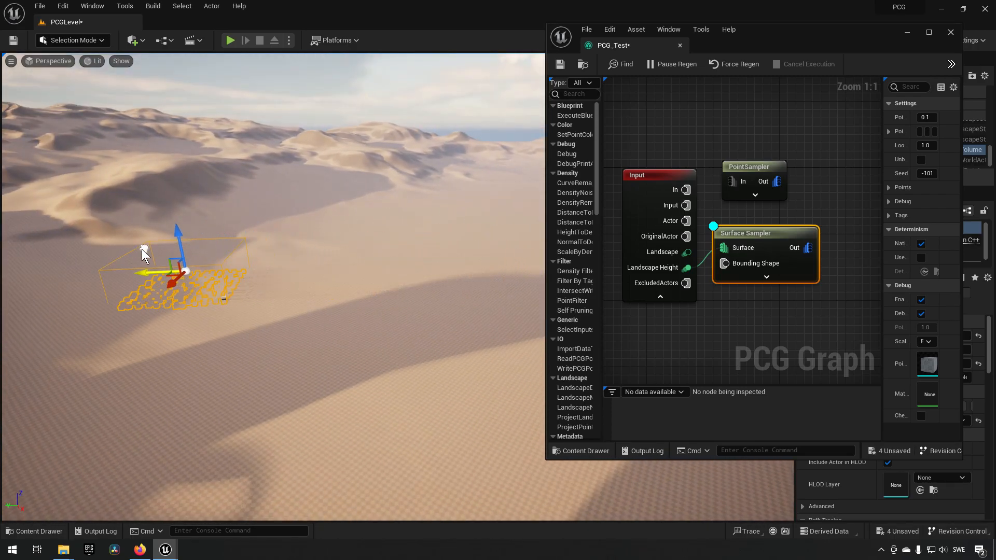
left_click_drag(192, 212, 122, 205)
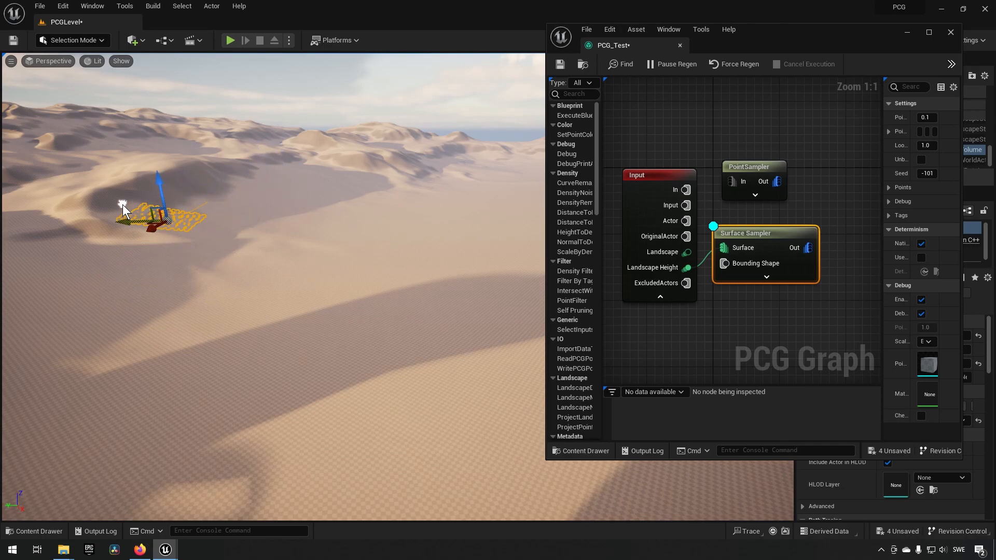
- Raise the PCG volume until it encloses the dune slope and inspect how the debug points follow the surface
right_click_drag(173, 240, 207, 235)
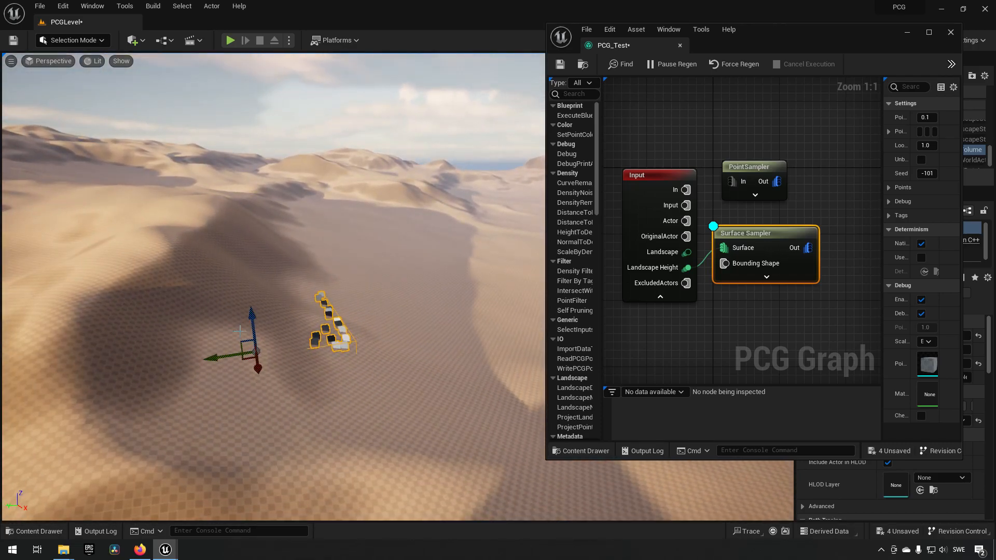
left_click_drag(255, 325, 249, 260)
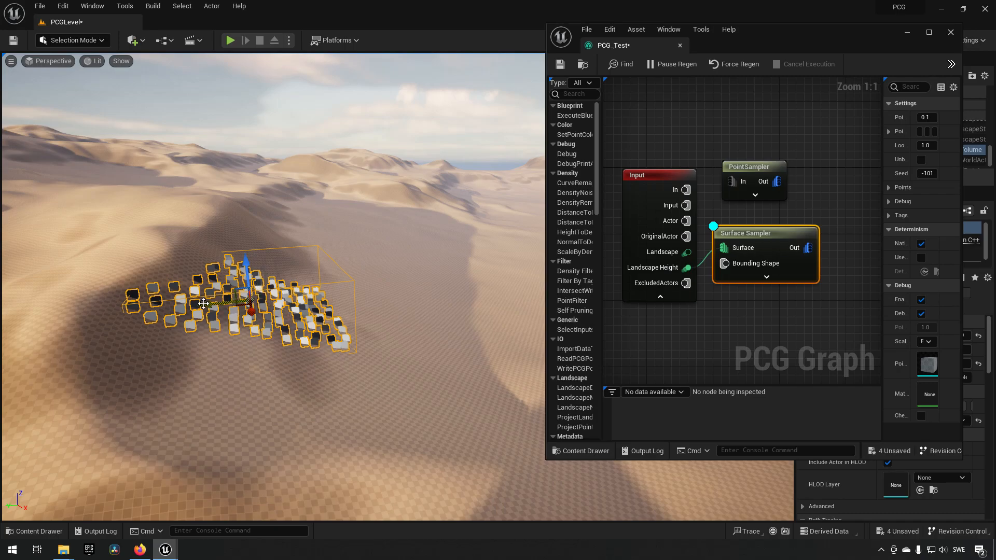
right_click_drag(232, 258, 226, 305)
key("s")
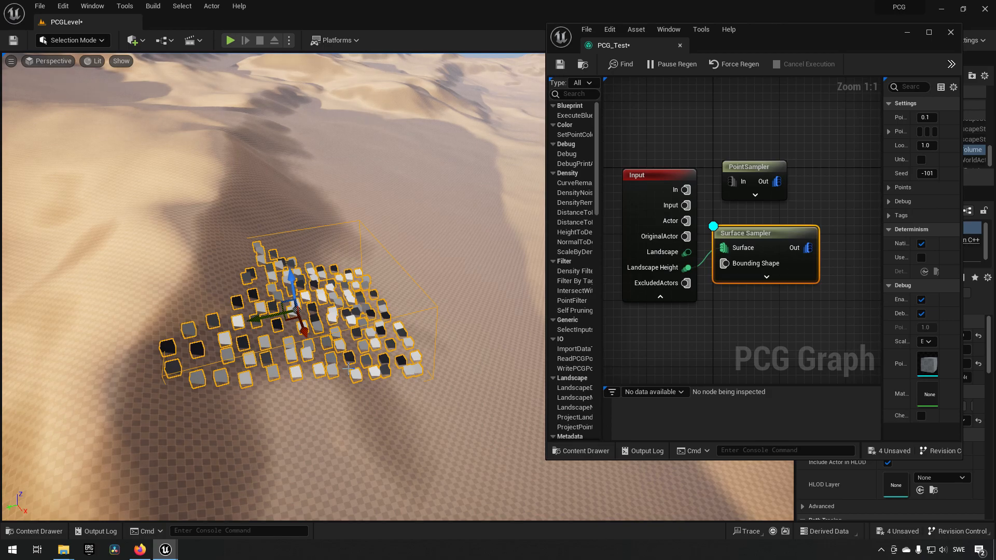
key("s")
right_click_drag(297, 353, 312, 352)
key("w")
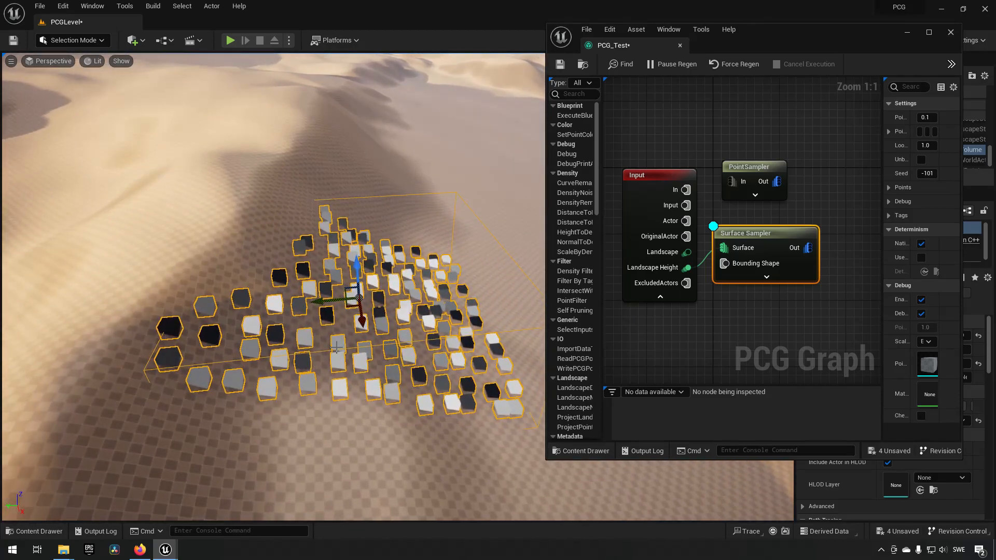
mouse_move(397, 332)
right_mouse_down()
mouse_move(406, 335)
mouse_move(387, 322)
right_mouse_up()
key("s")
key("a")
- Raise the PCG volume clear of the dune, then lower it so that it overlaps the slope again
left_click_drag(257, 274, 246, 165)
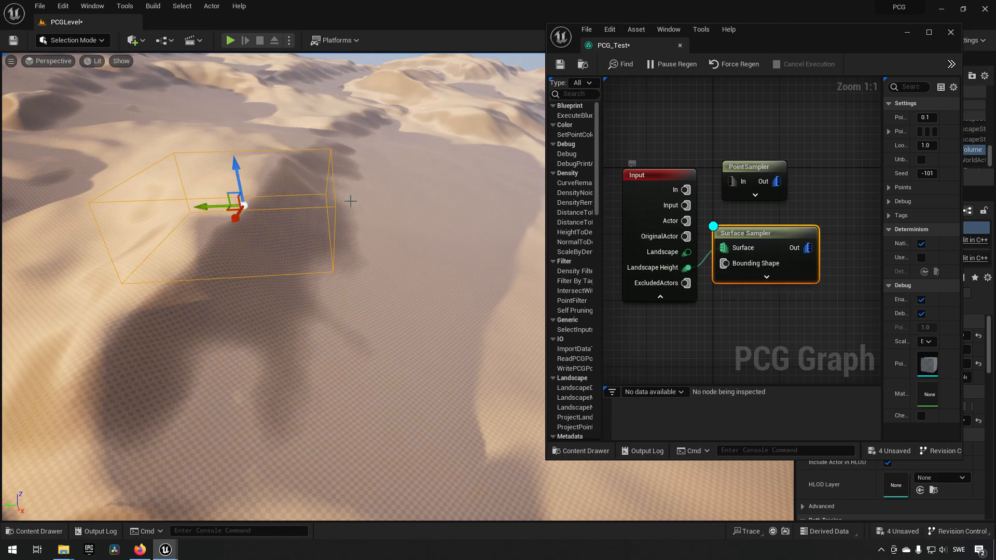
left_click_drag(235, 179, 246, 254)
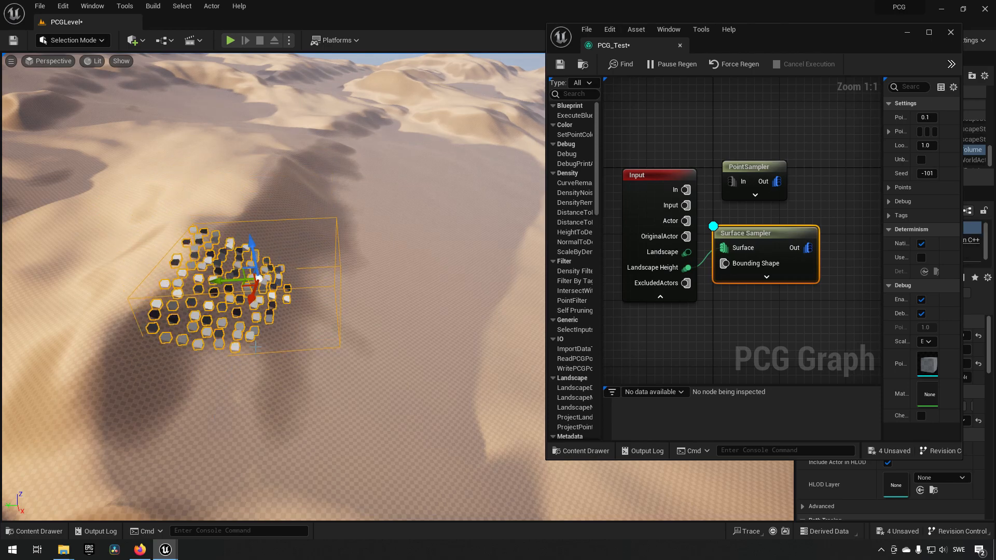
right_click_drag(384, 325, 359, 309)
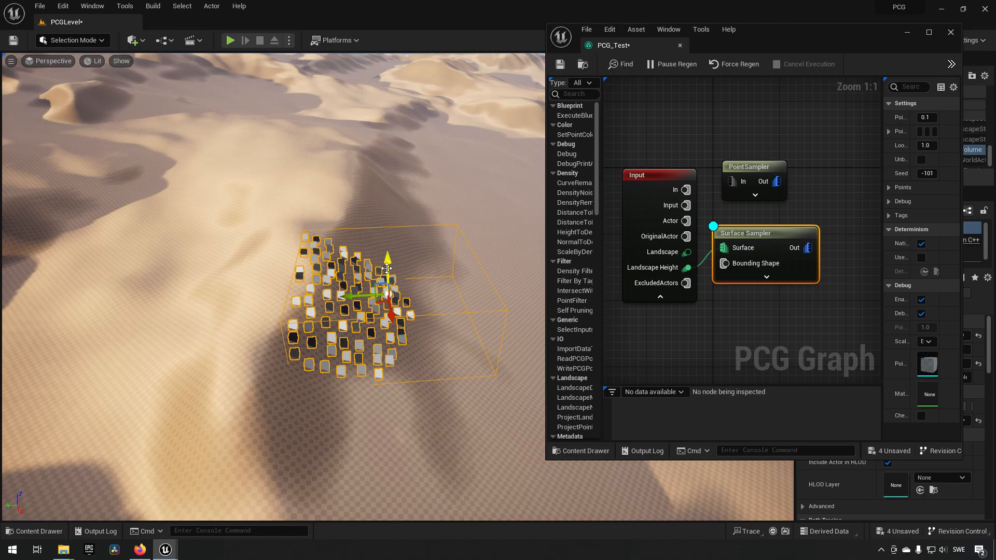
mouse_move(388, 267)
left_mouse_down()
mouse_move(388, 252)
mouse_move(387, 286)
mouse_move(387, 265)
left_mouse_up()
right_click_drag(421, 325, 393, 325)
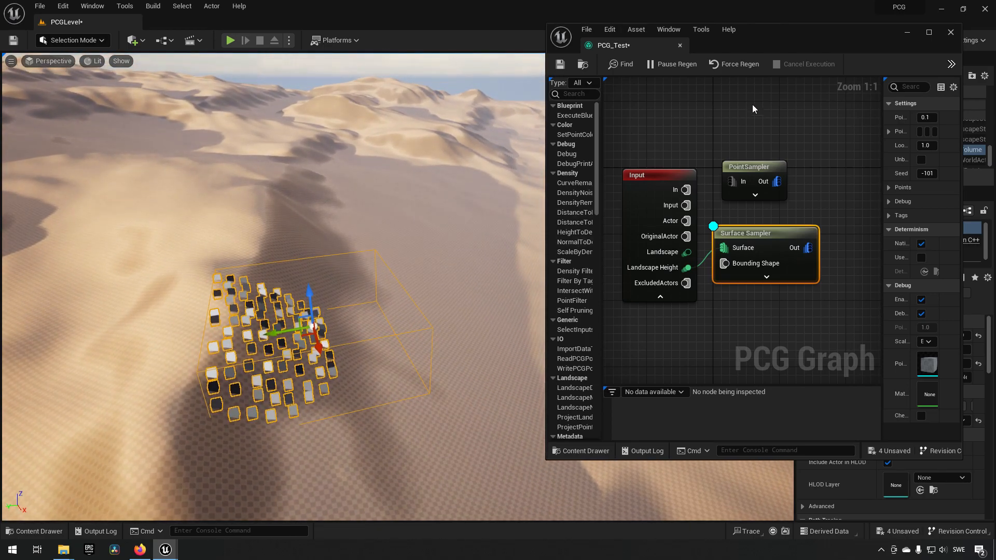
- Move the graph editor window off the level's details and set the PCG_Test volume's Z scale to 25
left_click_drag(780, 45, 625, 42)
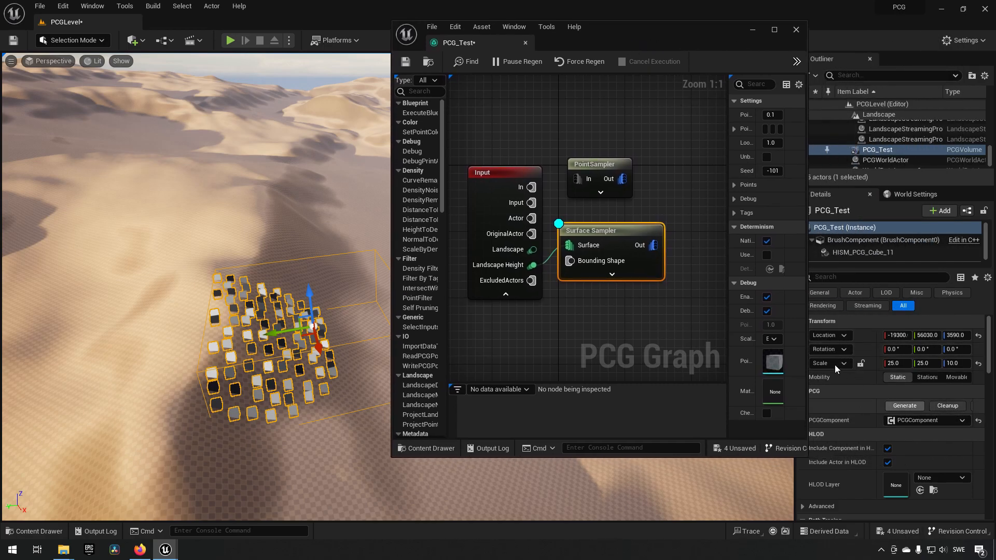
left_click(944, 363)
type("2")
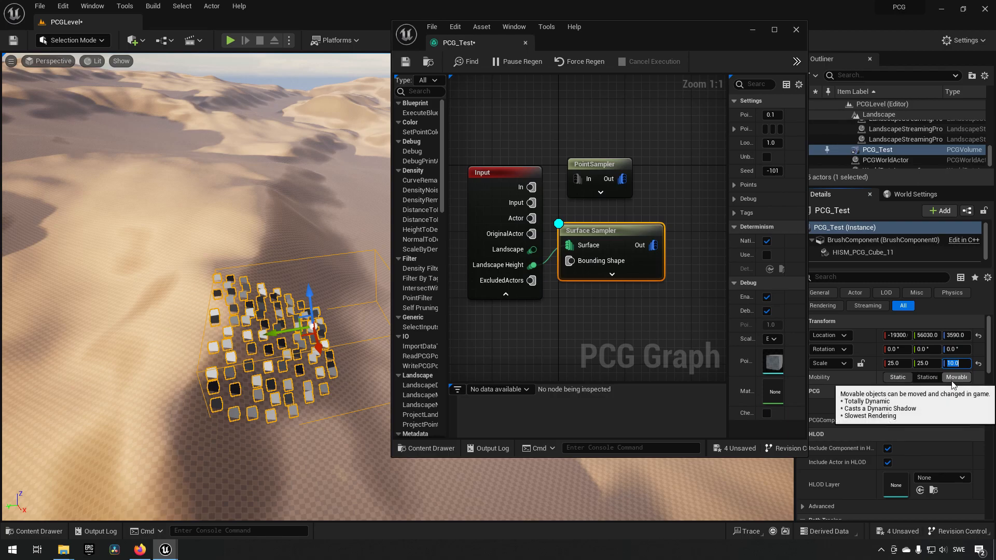
type("5")
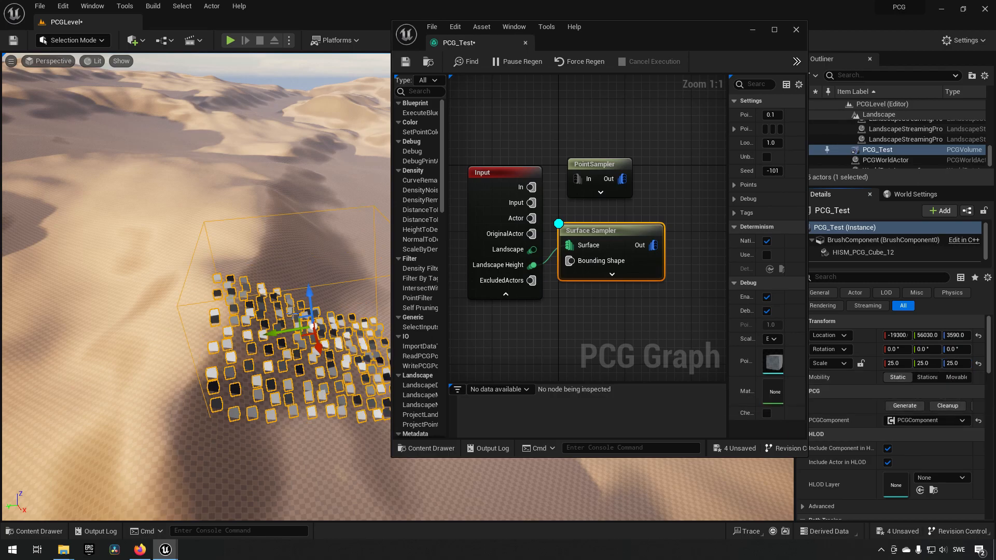
key("Return")
- Lower the PCG_Test volume to a Z location of 3260
right_click_drag(294, 319, 253, 318)
left_click_drag(248, 292, 249, 303)
mouse_move(303, 432)
right_mouse_down()
mouse_move(290, 432)
mouse_move(300, 429)
right_mouse_up()
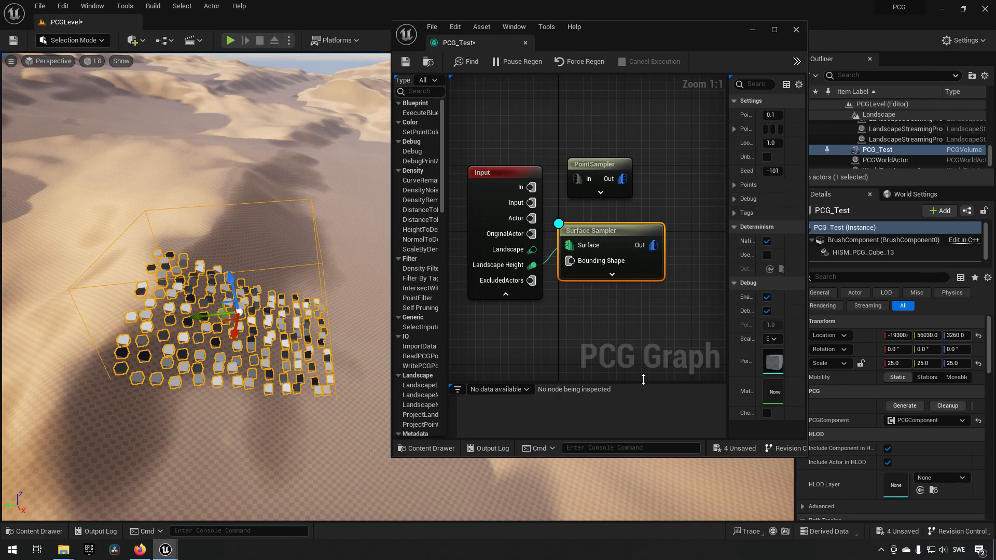
- Add a StaticMeshSpawner node beside the Surface Sampler and connect the sampler's Out pin to the spawner's In pin
left_click_drag(595, 233, 603, 252)
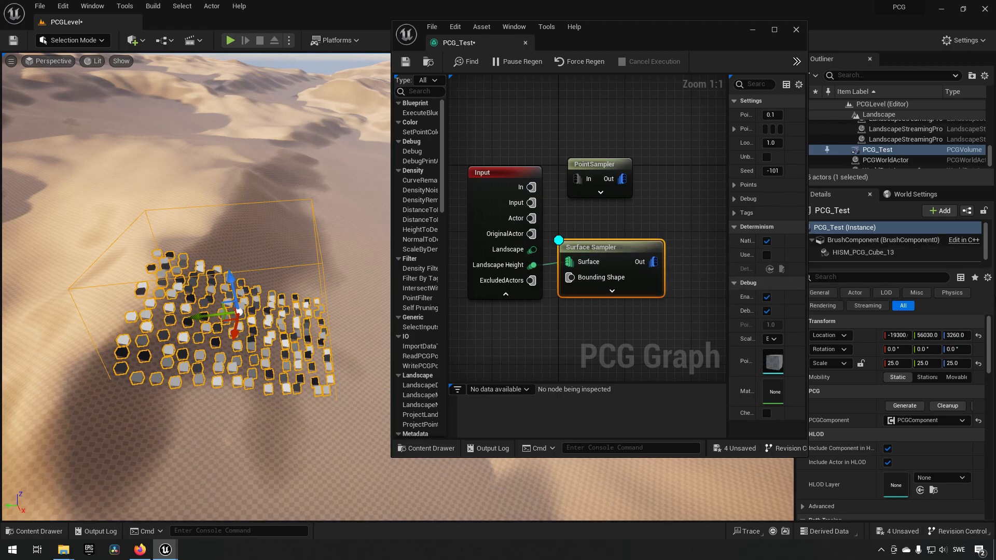
left_click(558, 241)
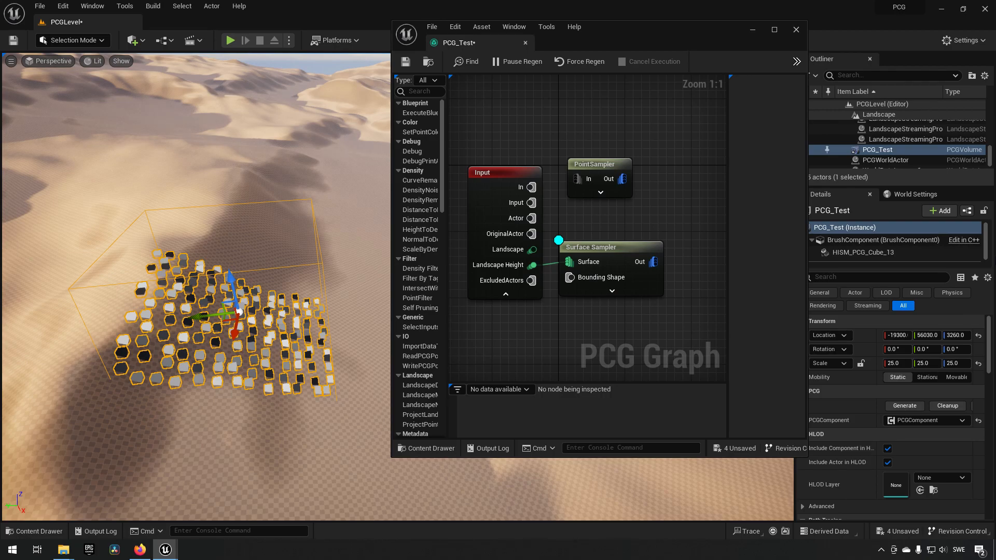
right_click(653, 197)
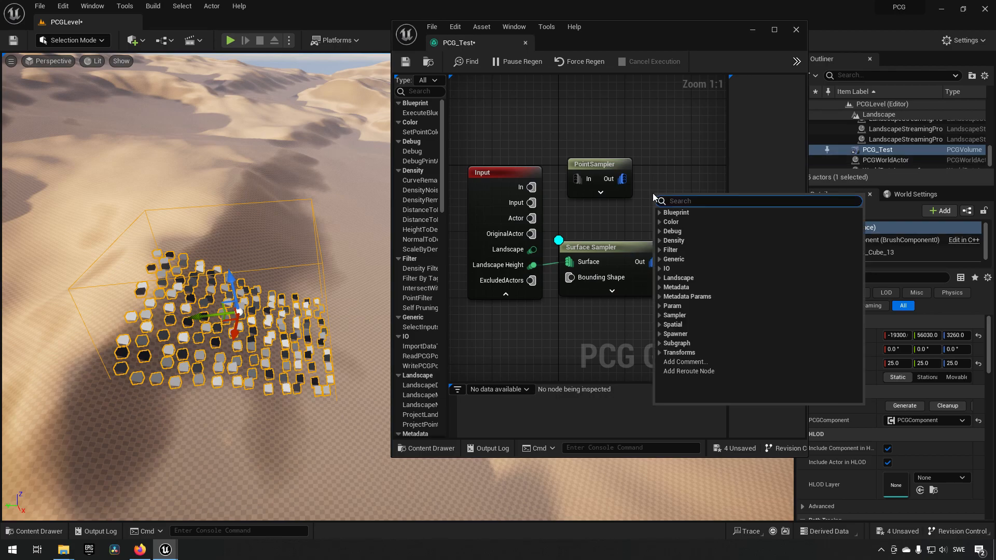
left_click(660, 334)
scroll(705, 353, "down", 2)
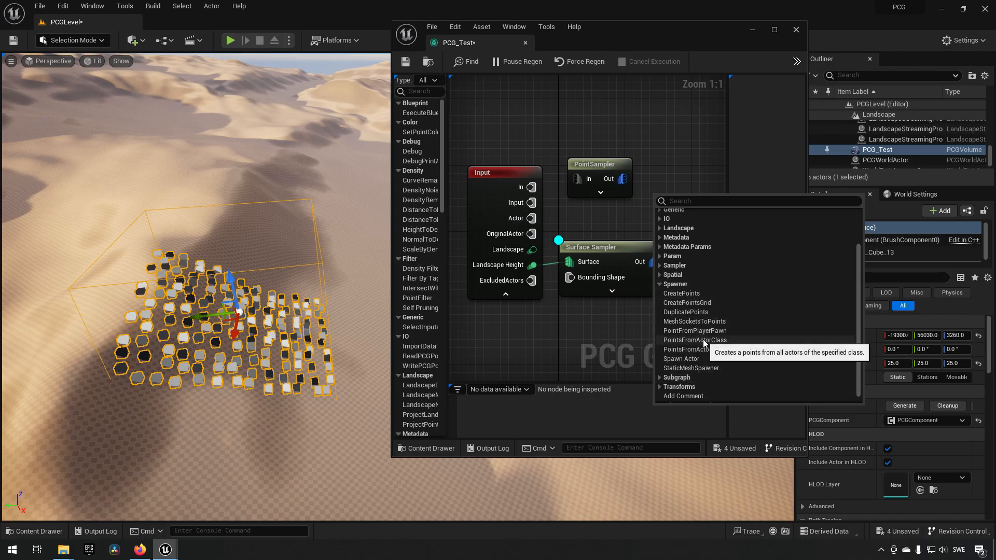
left_click(704, 368)
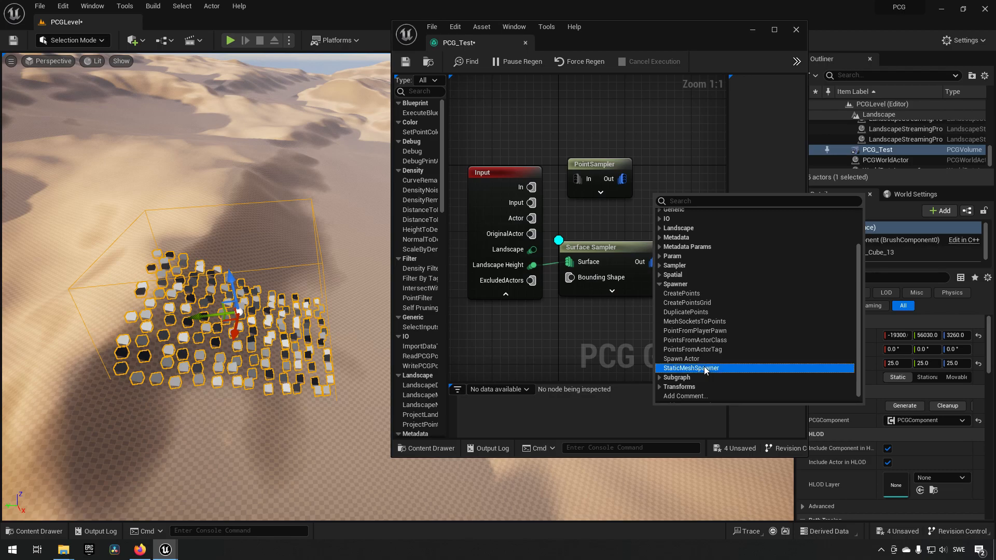
right_click_drag(644, 313, 593, 290)
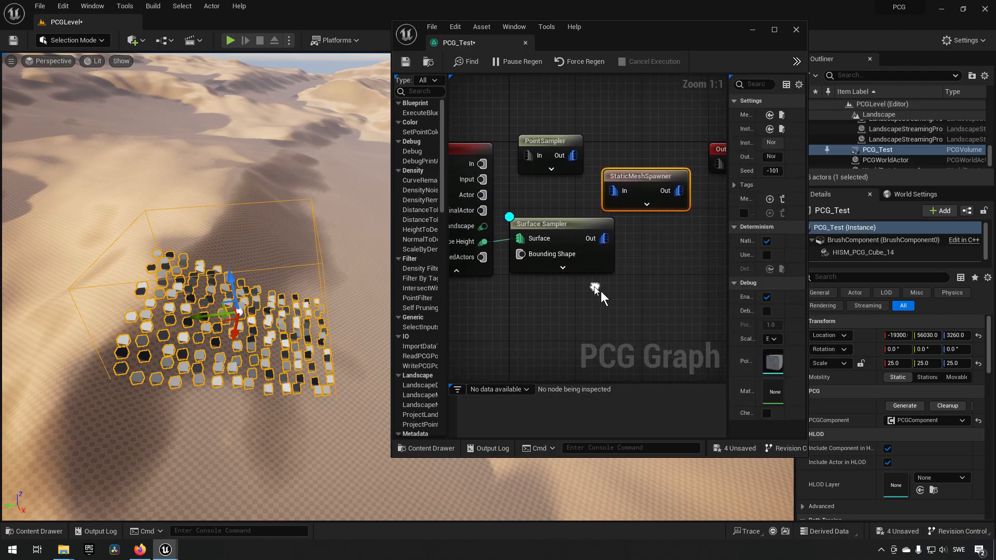
left_click_drag(643, 176, 674, 224)
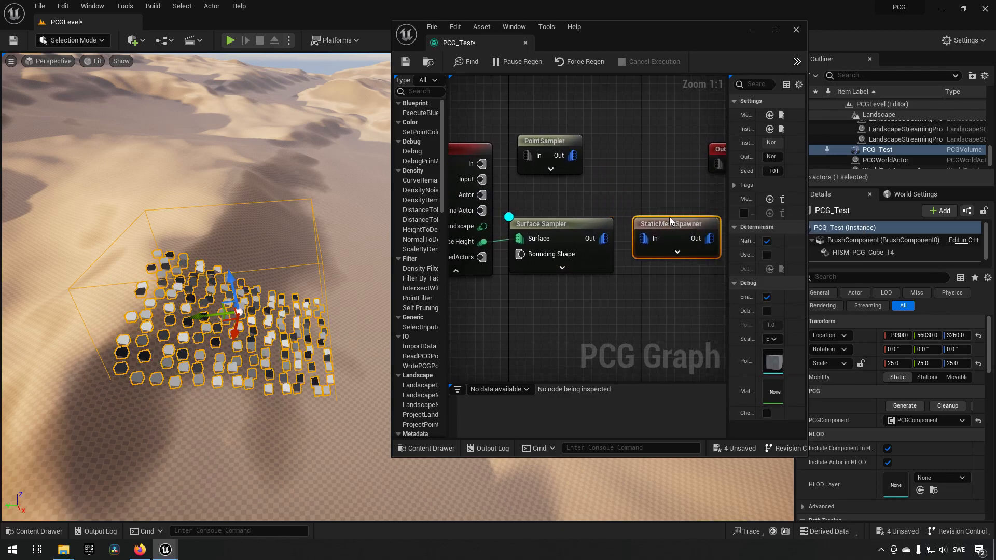
left_click_drag(601, 238, 643, 238)
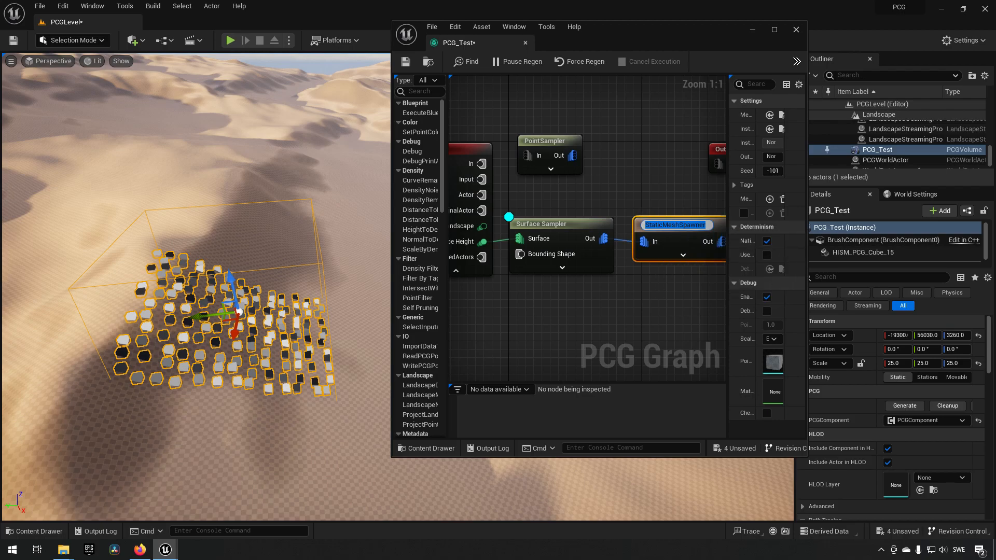
- Enlarge the graph editor window and widen its details area so the StaticMeshSpawner's settings are readable
right_click_drag(683, 229, 661, 227)
double_click(661, 223)
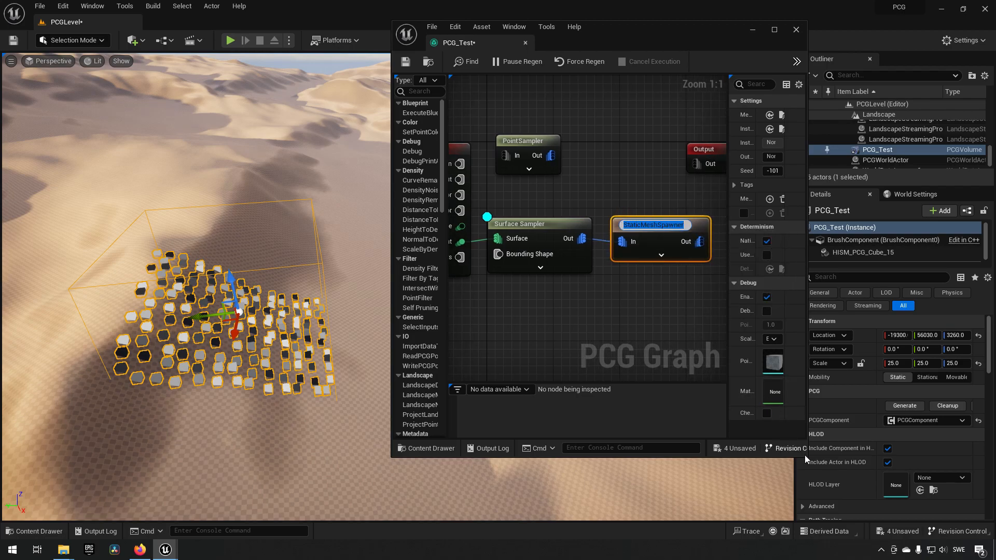
left_click_drag(807, 457, 974, 500)
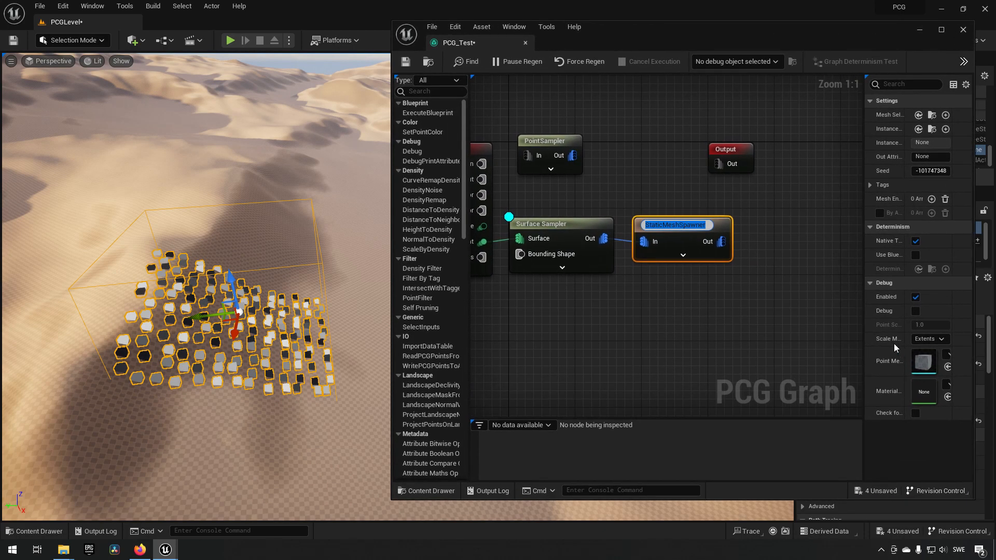
left_click_drag(863, 310, 765, 316)
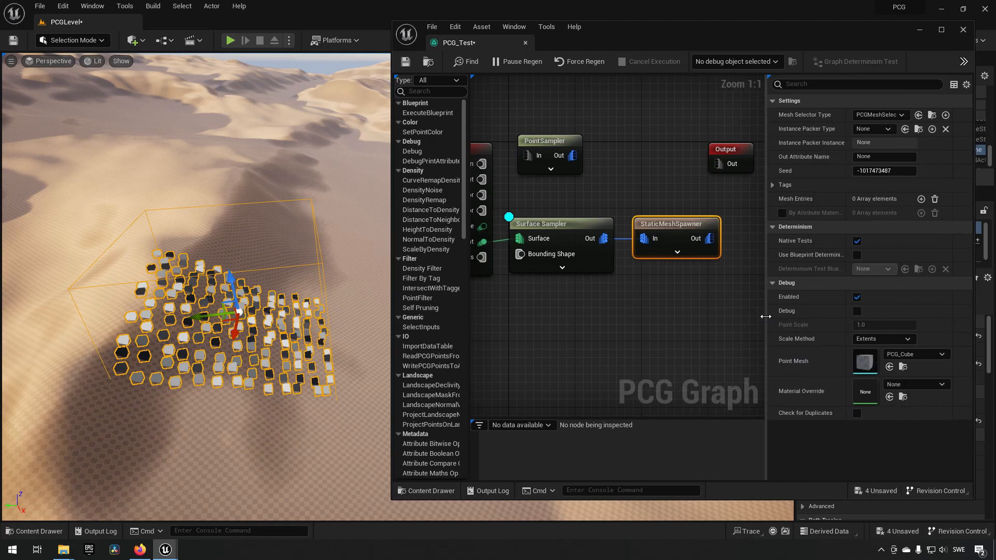
left_click(683, 344)
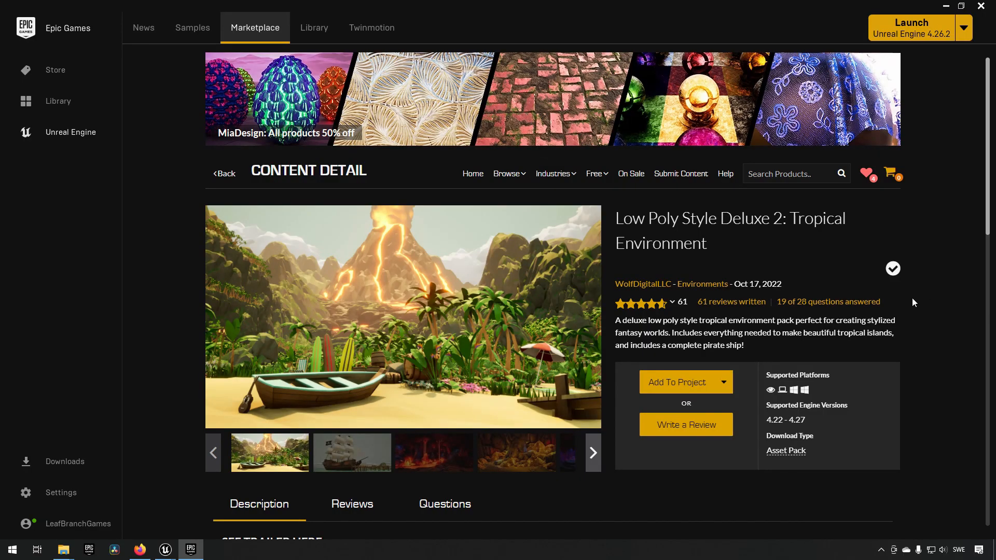
- In the Epic Games Launcher, add Low Poly Style Deluxe 2: Tropical Environment to the PCG project using version 4.27
mouse_move(595, 179)
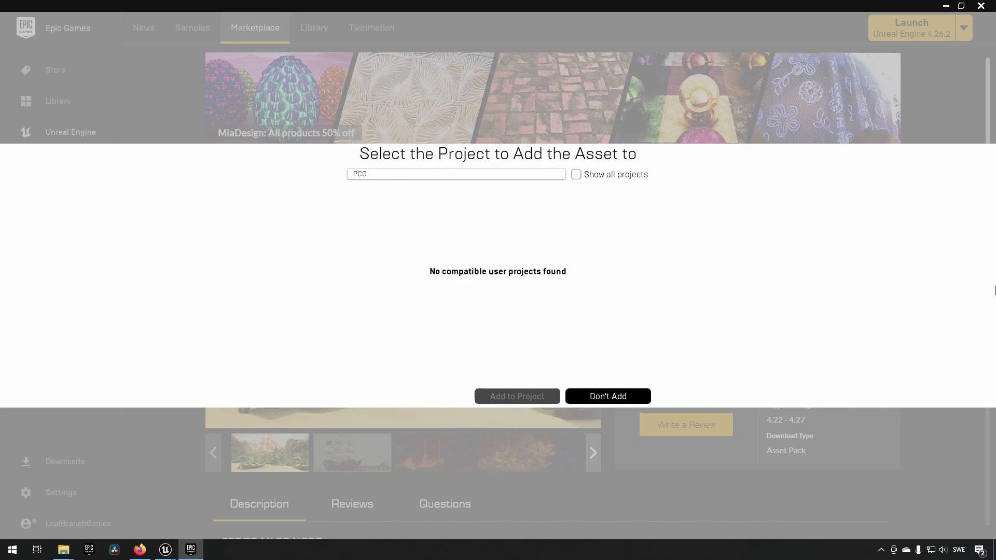
left_click(576, 174)
left_click(363, 222)
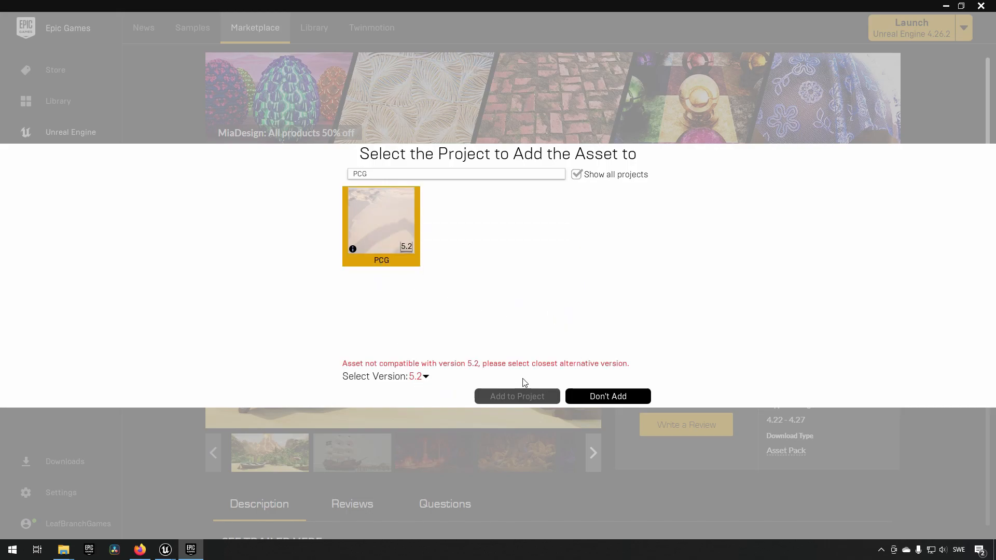
left_click(425, 378)
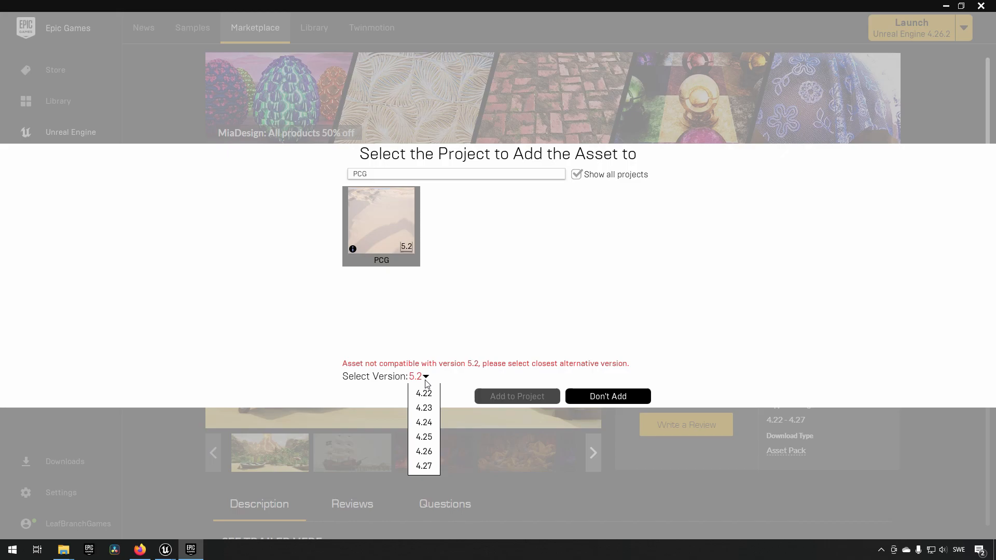
left_click(429, 465)
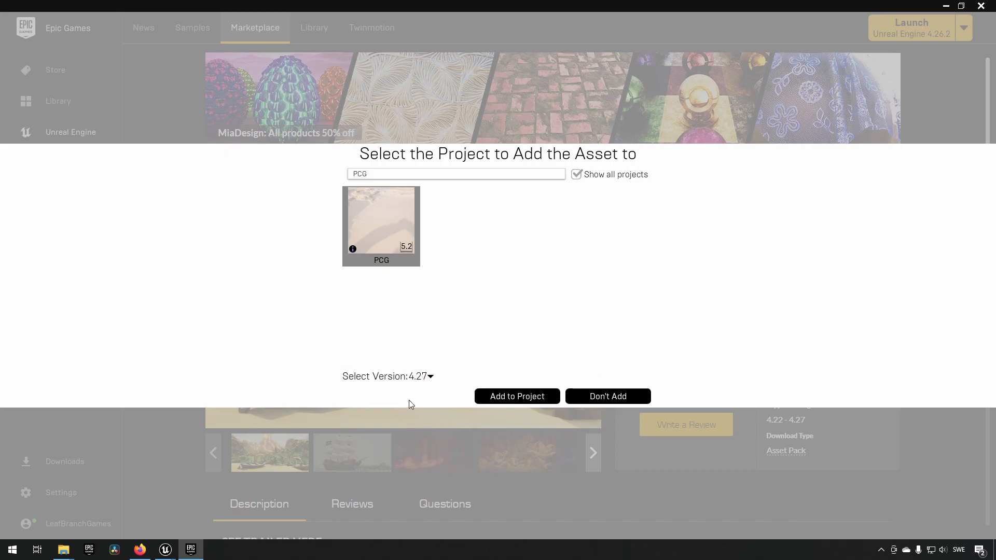
left_click(535, 398)
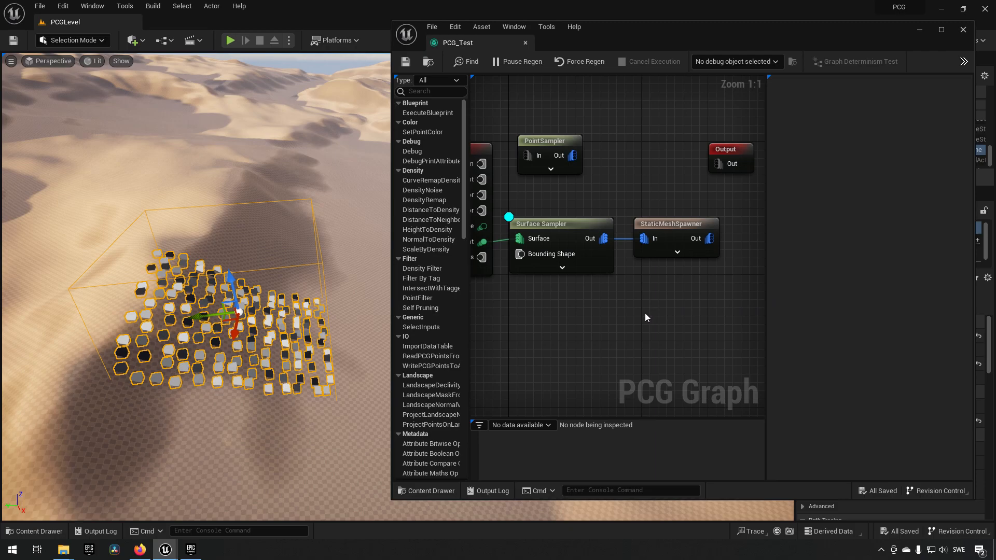
- Browse to the Flora folder inside the tropical pack's LPSD2_Meshes and select the SM_PalmTree_1 static mesh
key("ctrl+space")
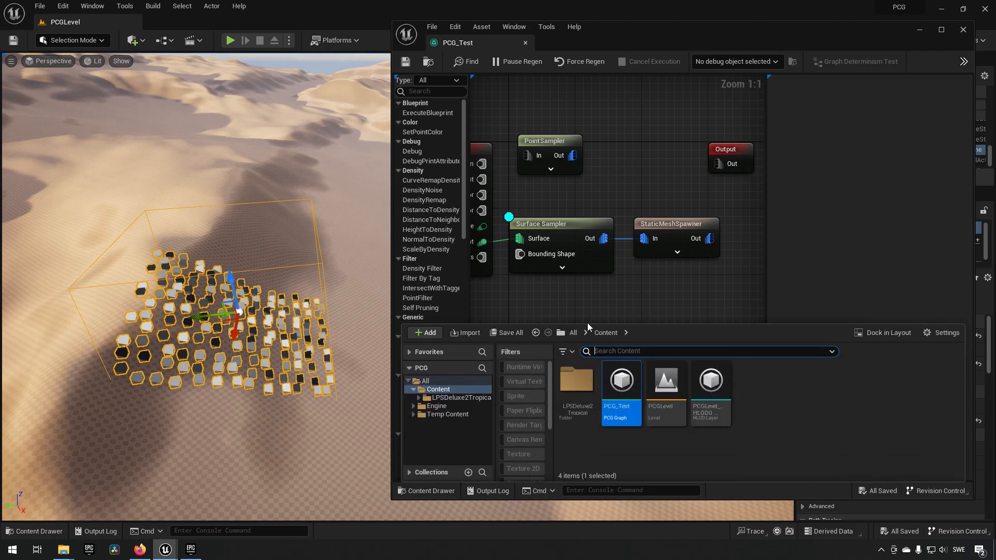
left_click(448, 398)
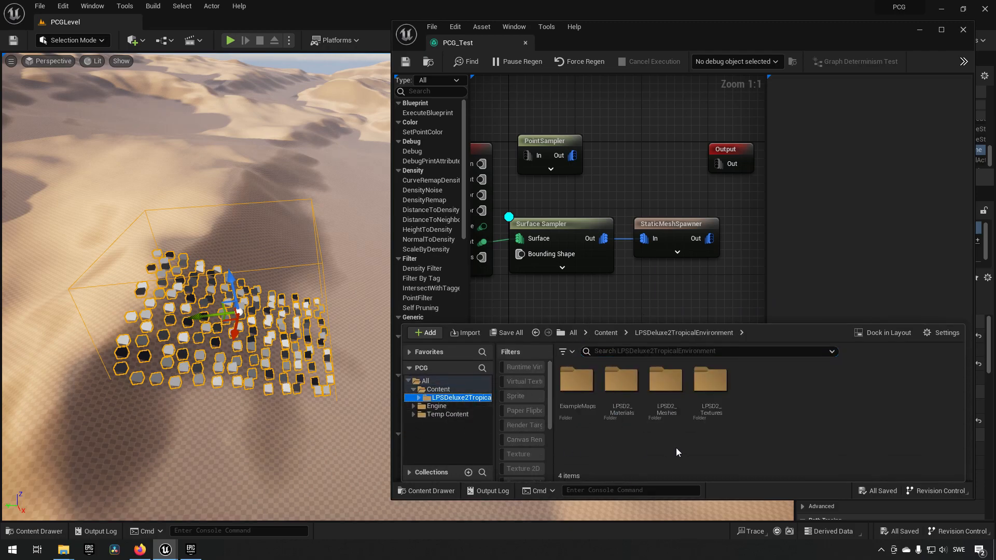
double_click(666, 382)
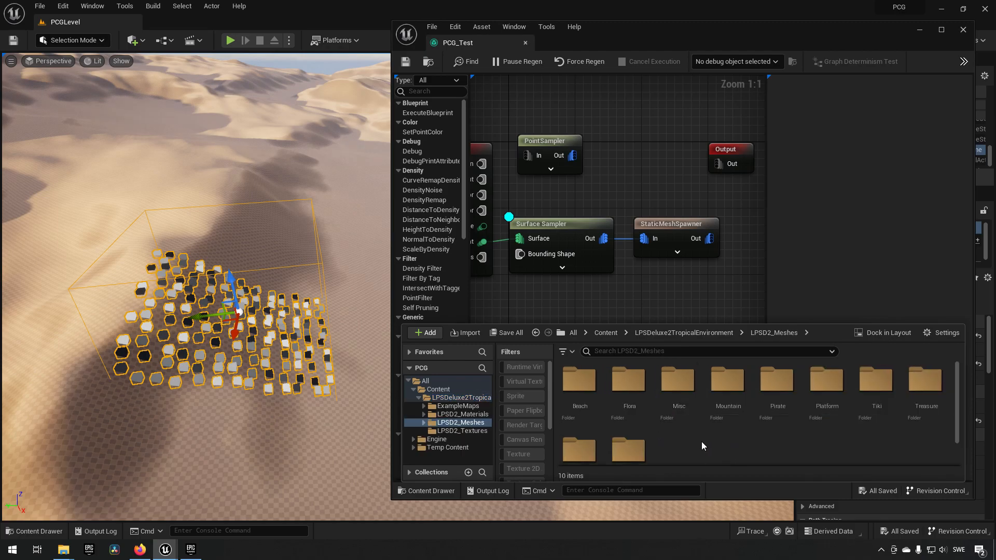
scroll(701, 442, "down", 2)
scroll(702, 442, "up", 2)
double_click(628, 381)
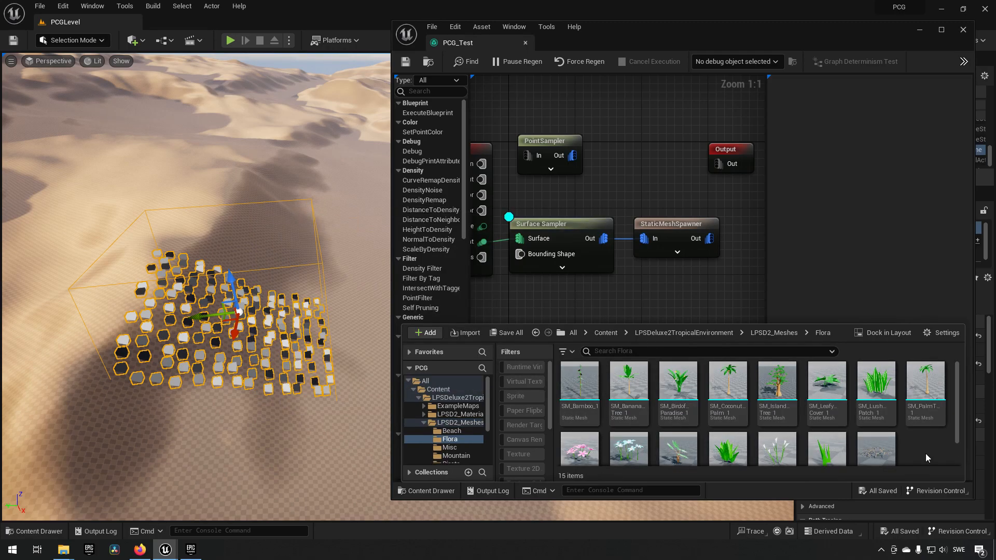
left_click(924, 394)
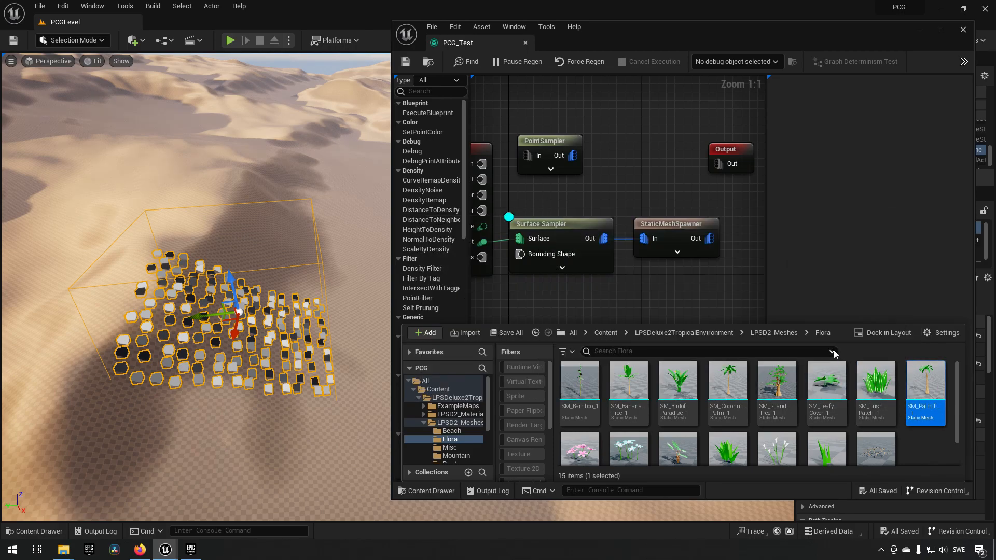
- Add one mesh entry to the StaticMeshSpawner and assign SM_PalmTree_1 as its mesh
left_click(681, 224)
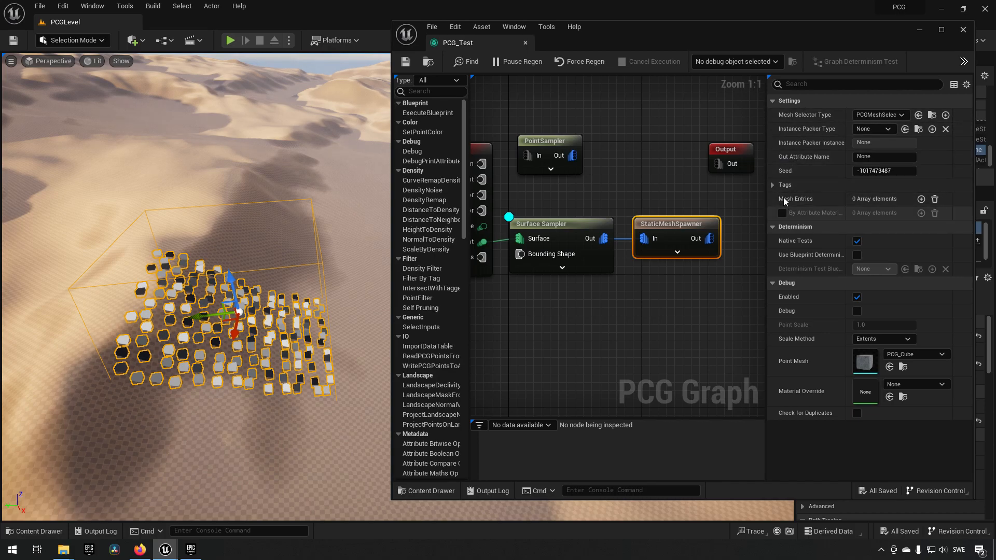
left_click(922, 199)
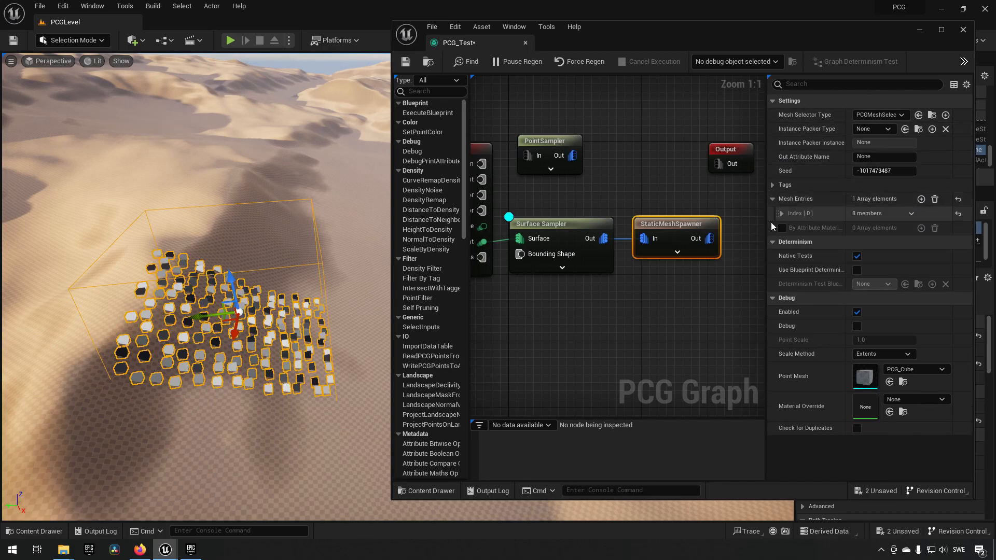
left_click(783, 213)
scroll(788, 233, "down", 2)
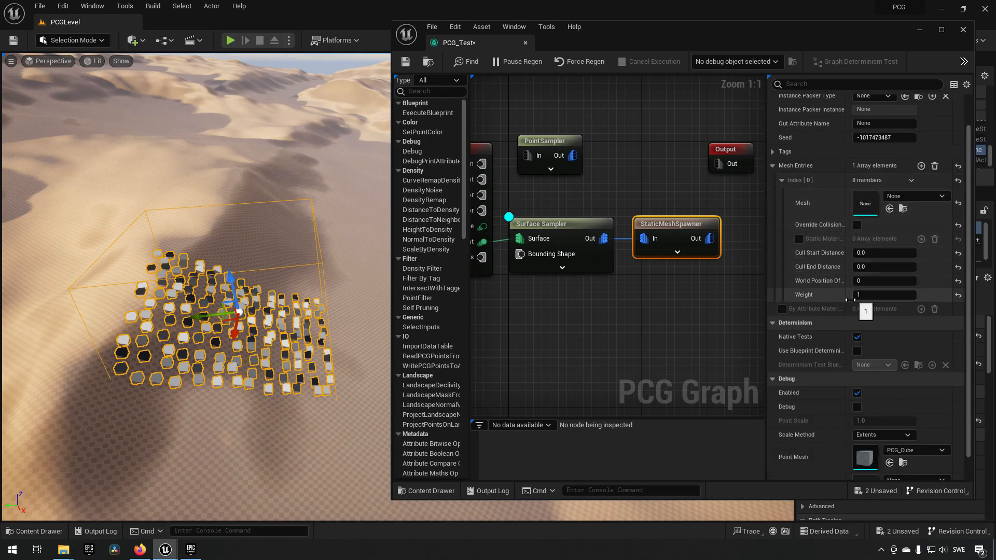
key("ctrl+space")
left_click_drag(925, 384, 863, 201)
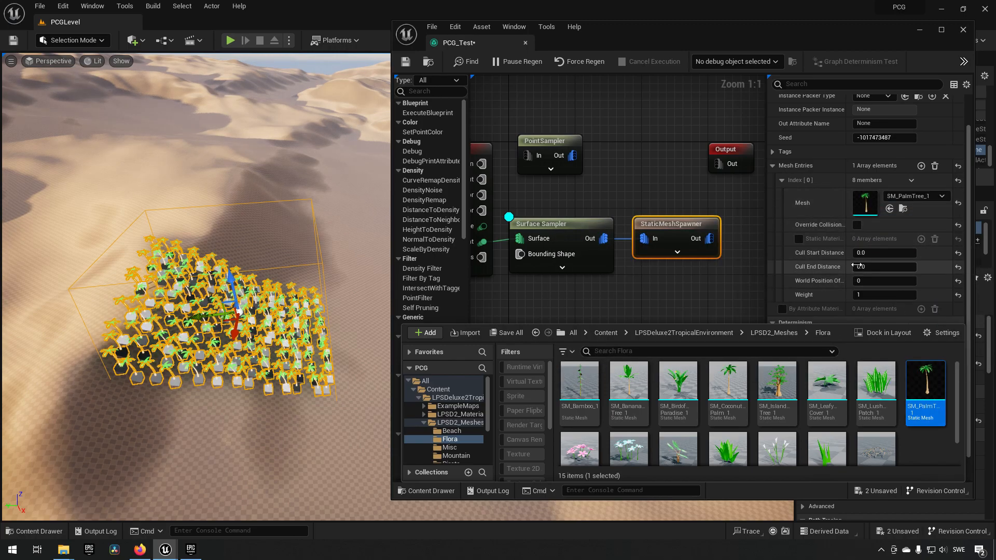
left_click(732, 270)
- Inspect the spawned palm trees on the dune up close and from above, narrowing the graph editor window to uncover more of the level
mouse_move(334, 297)
right_mouse_down()
mouse_move(306, 316)
mouse_move(188, 291)
mouse_move(293, 306)
mouse_move(217, 247)
mouse_move(282, 228)
mouse_move(278, 258)
mouse_move(264, 260)
mouse_move(346, 292)
right_mouse_up()
key("w")
key("s")
key("w")
key("s")
key("w")
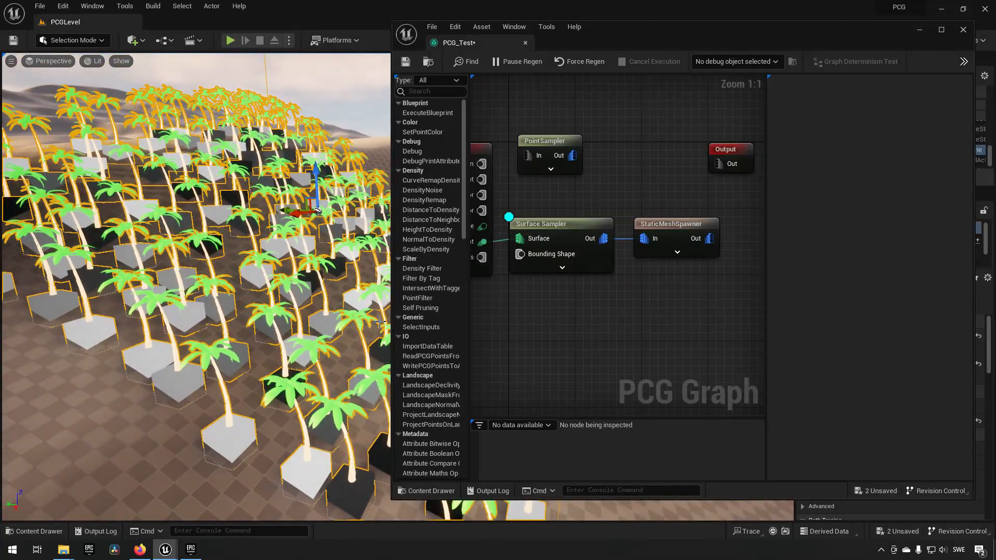
left_click_drag(468, 319, 540, 318)
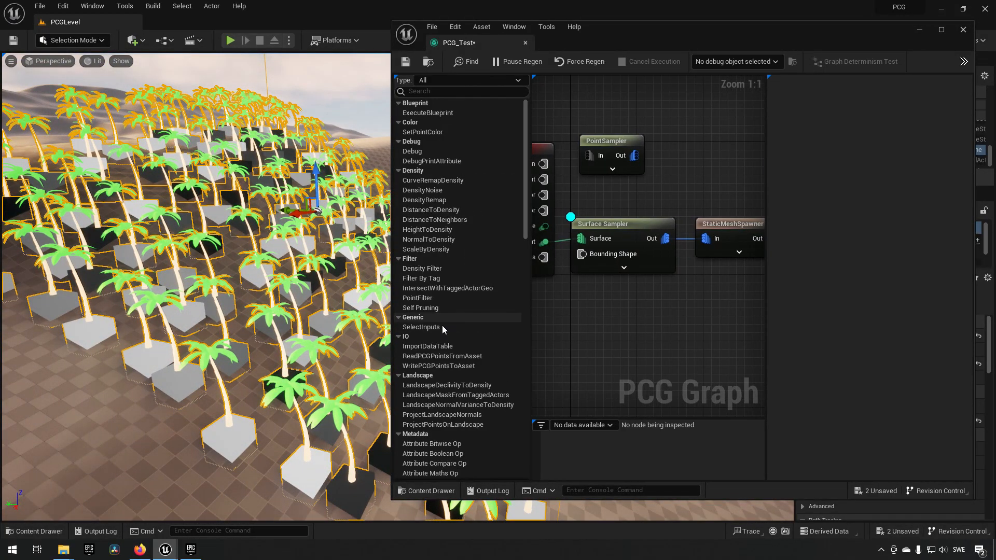
left_click_drag(393, 331, 457, 330)
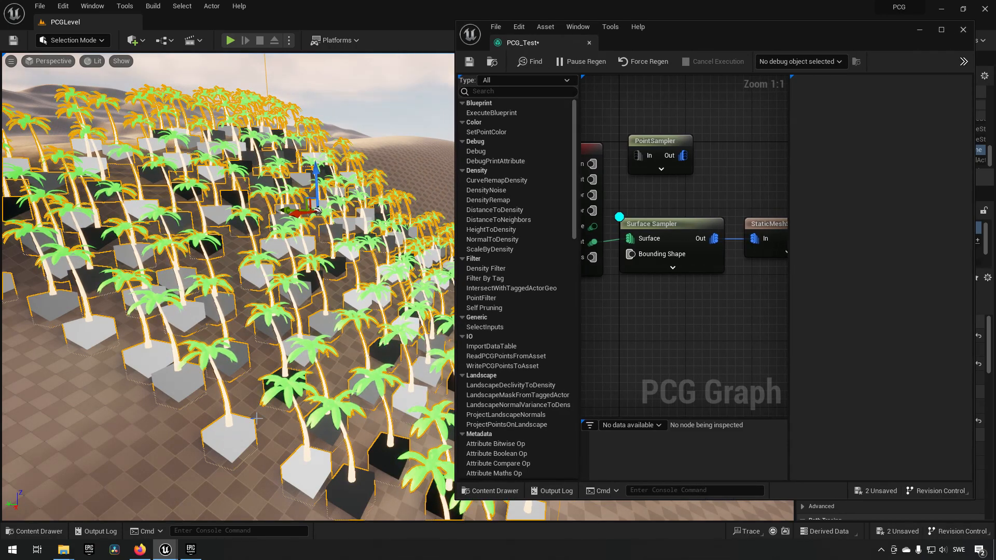
mouse_move(308, 340)
right_mouse_down()
mouse_move(297, 306)
mouse_move(321, 382)
mouse_move(306, 354)
right_mouse_up()
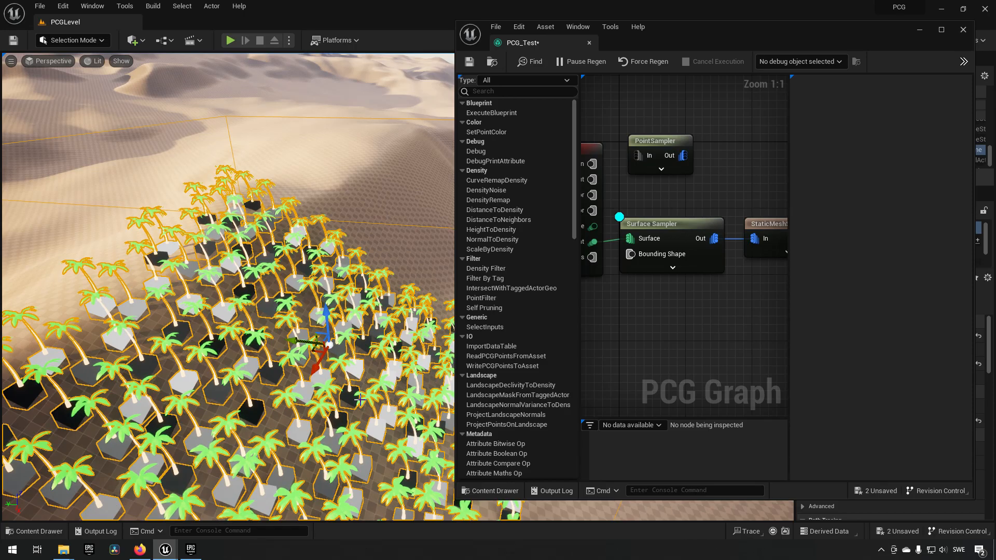
right_click_drag(382, 417, 288, 412)
key("s")
key("d")
key("w")
scroll(287, 412, "down", 8)
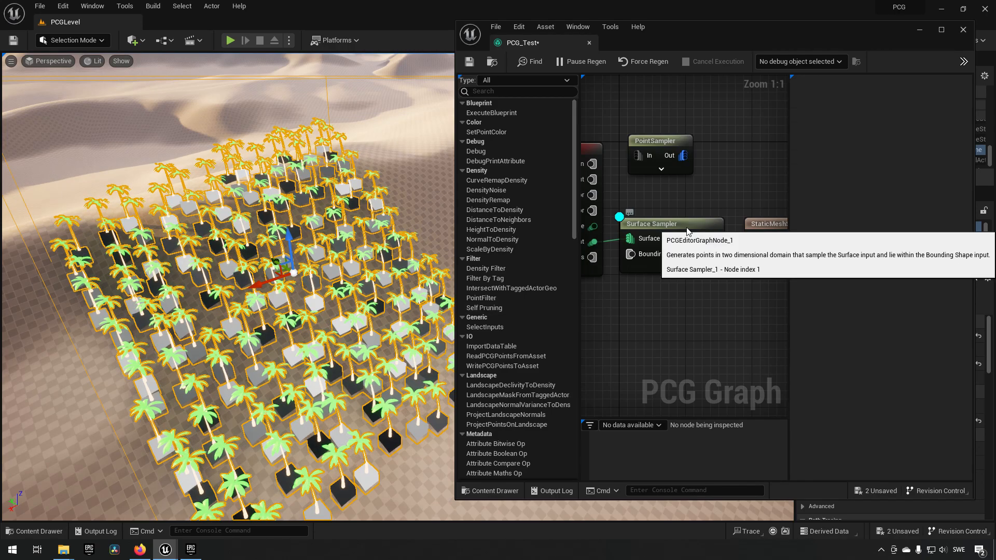
- Try 0.01 for the Surface Sampler's Points Per Squared Meter and restore it to 0.1
left_click(653, 267)
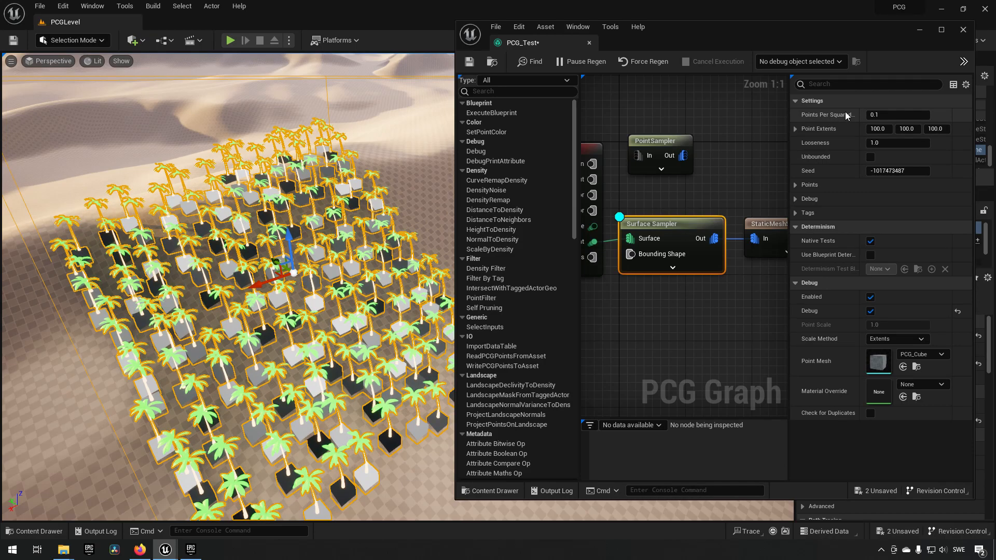
mouse_move(860, 115)
left_mouse_down()
mouse_move(874, 115)
mouse_move(865, 116)
left_mouse_up()
left_click(895, 112)
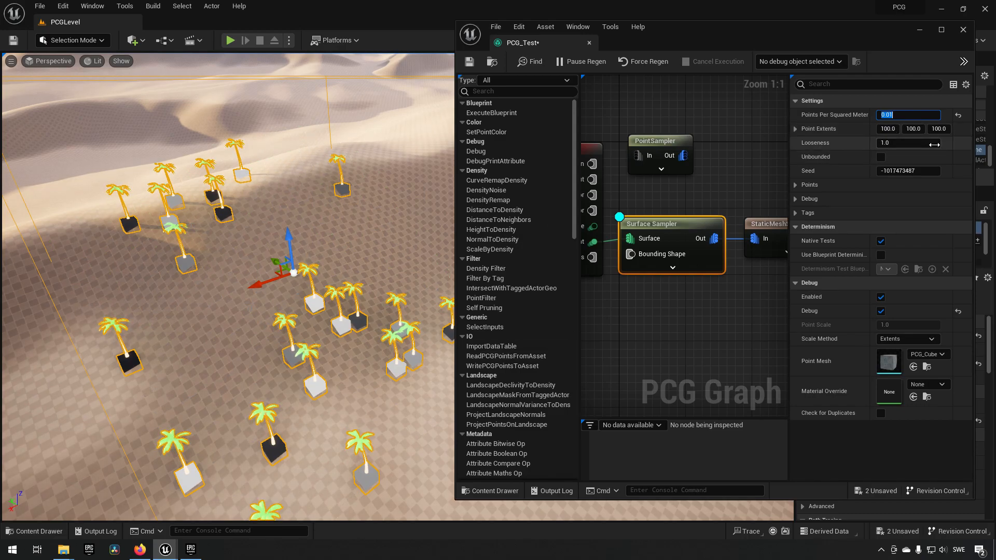
left_click(890, 116)
key("BackSpace")
key("Return")
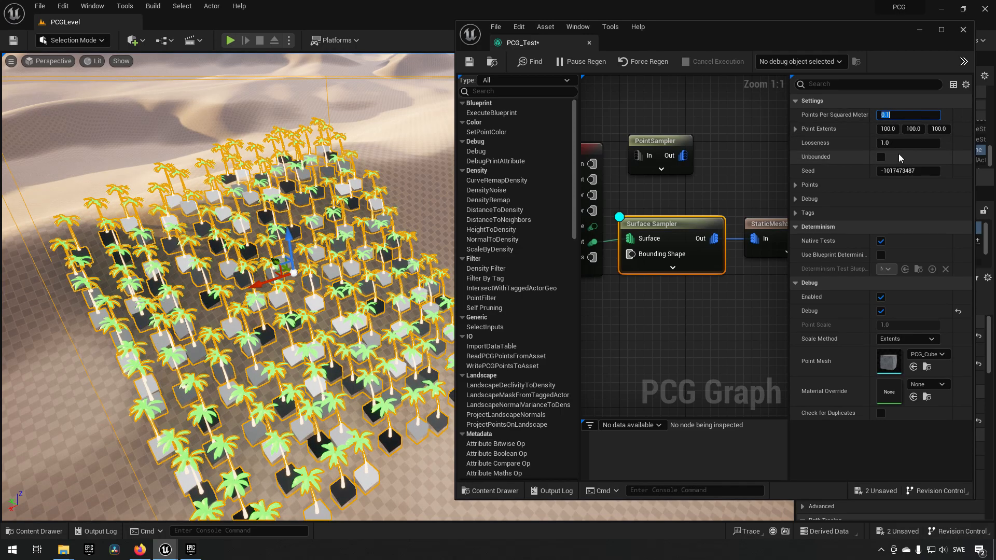
- Set the Surface Sampler's Looseness to 0.5
left_click(892, 144)
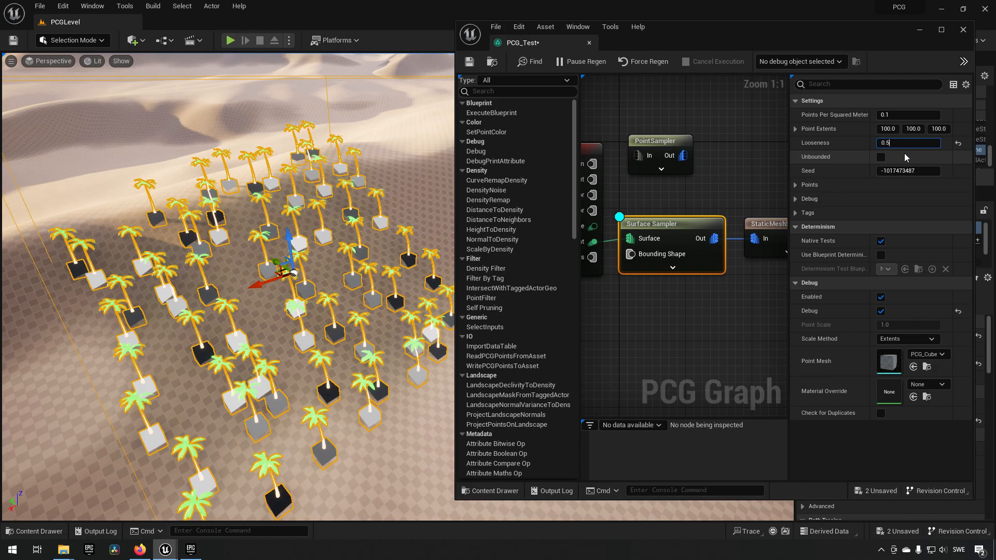
- Apply the 0.5 Looseness on the Surface Sampler and lower it to 0.00001
key("Return")
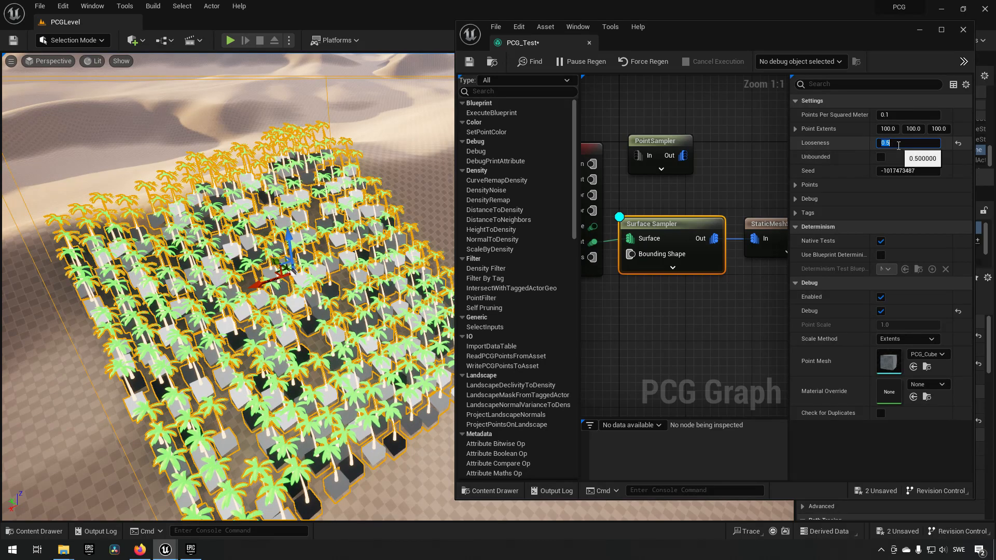
type("0.00")
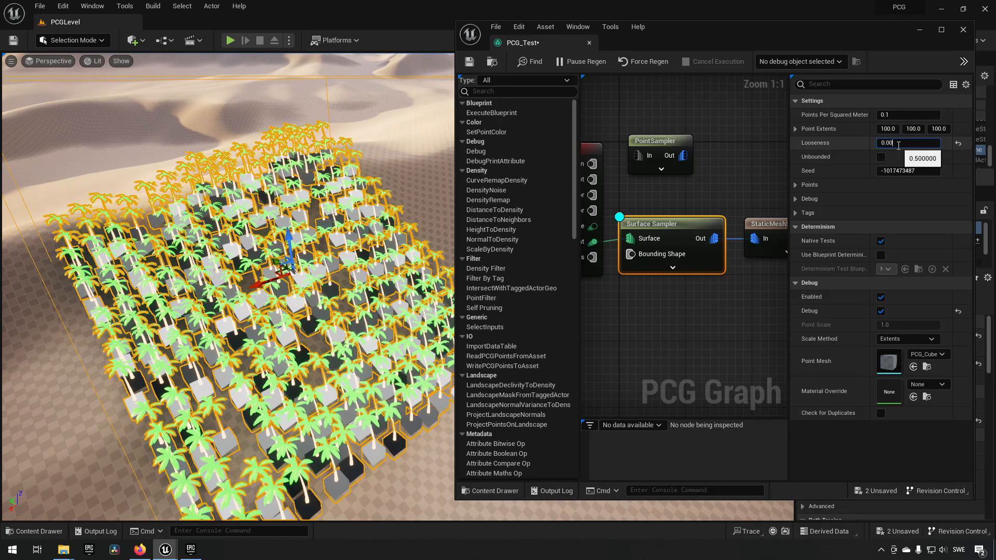
type("001")
key("Return")
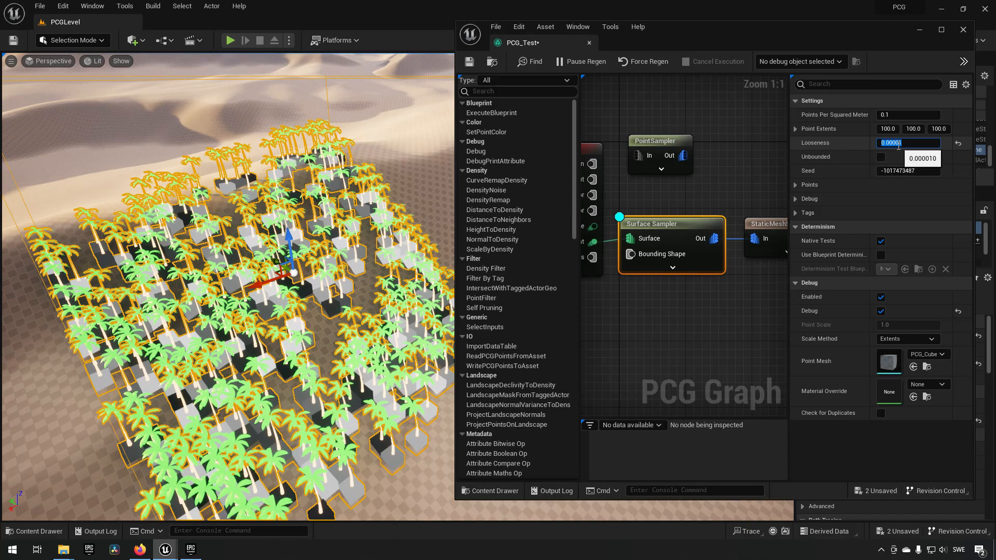
- Try 50 for the Surface Sampler's Points Per Squared Meter and look closely at the density of the palms
left_click(893, 114)
type("50")
key("Return")
right_click_drag(319, 324, 242, 306)
right_click_drag(305, 336, 273, 301)
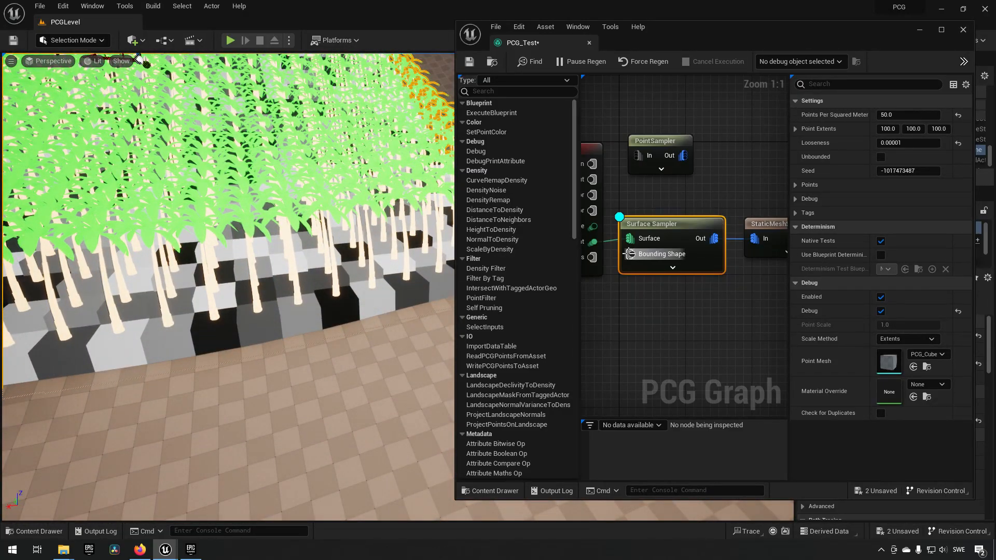
- Set the first two Point Extents values of the Surface Sampler to 50 and check the tree spacing on the dune
left_click(888, 129)
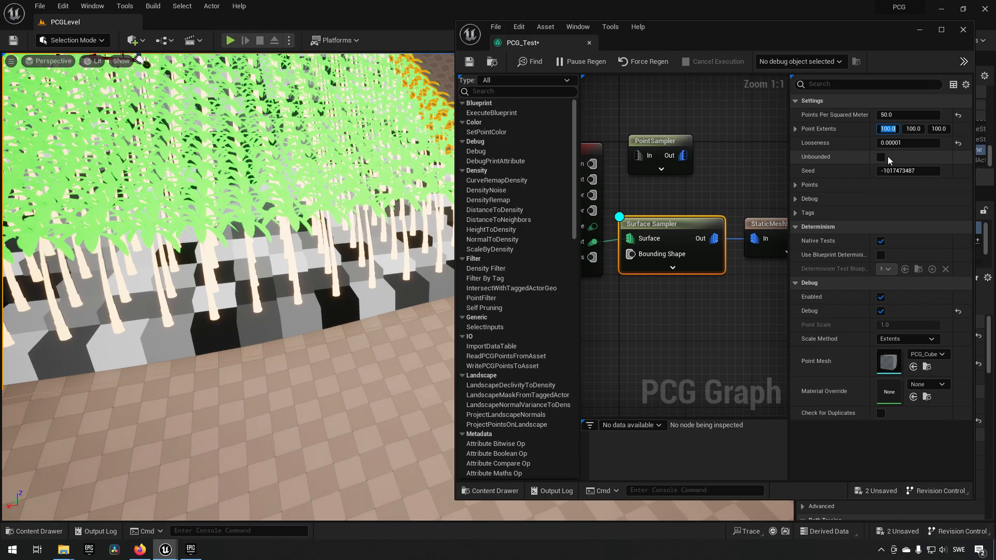
type("50")
key("Tab")
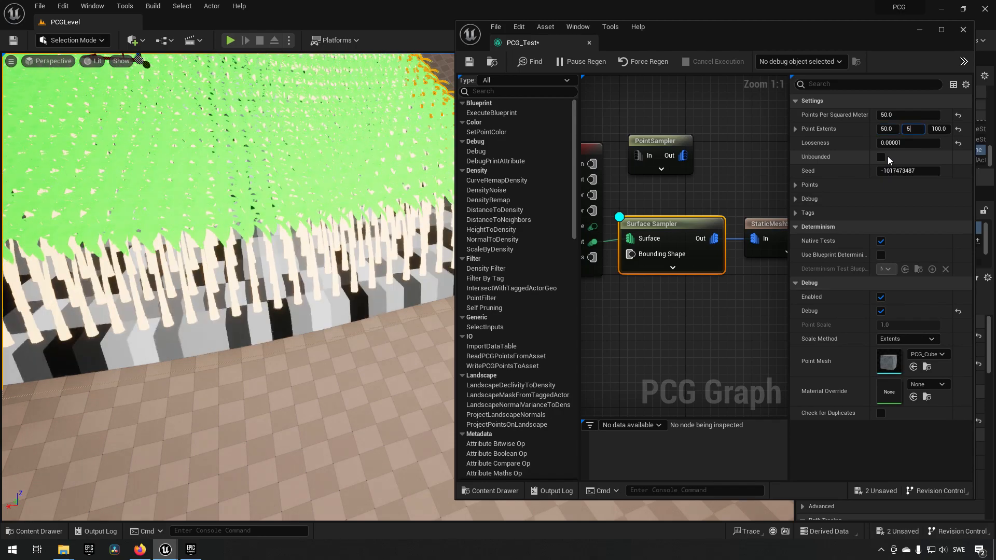
type("50")
key("Return")
right_click_drag(252, 331, 314, 306)
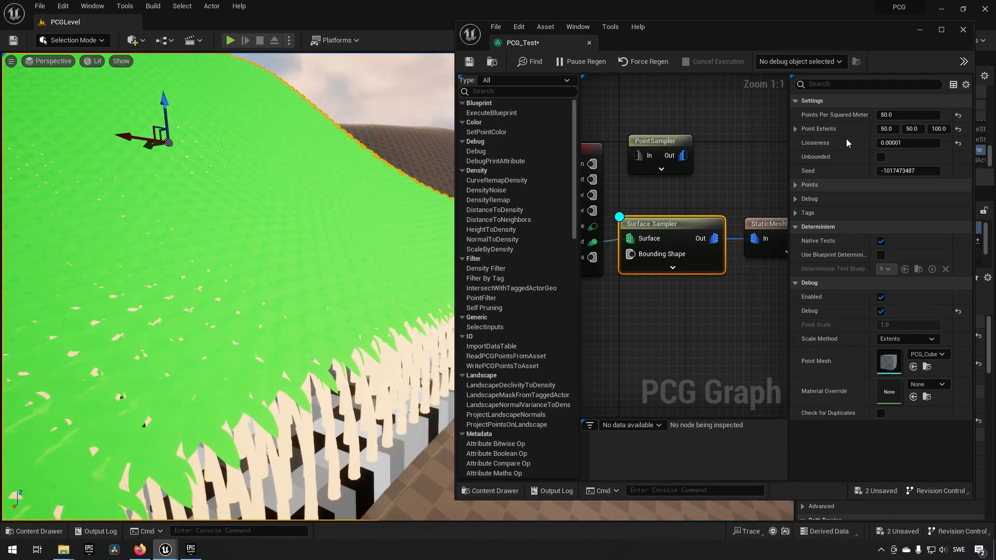
- Try 1 for Points Per Squared Meter and reset both Looseness and Points Per Squared Meter to their defaults
left_click(900, 116)
type("1")
key("Return")
left_click(902, 142)
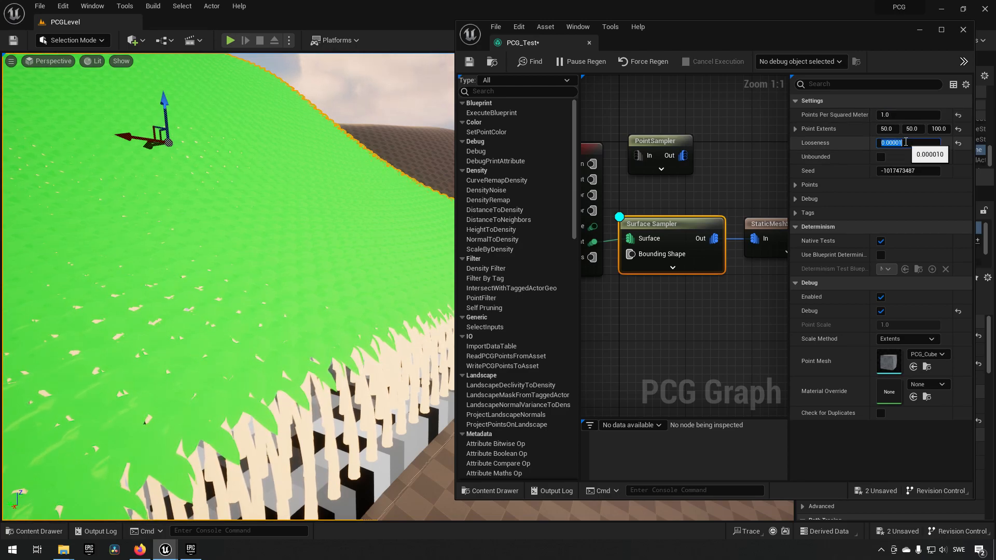
left_click(958, 144)
left_click(958, 114)
- Inspect the palm trees on the dune from several distances and angles, with no graph node selected
right_click_drag(306, 294, 267, 300)
scroll(294, 280, "down", 6)
scroll(286, 269, "up", 3)
scroll(279, 293, "down", 5)
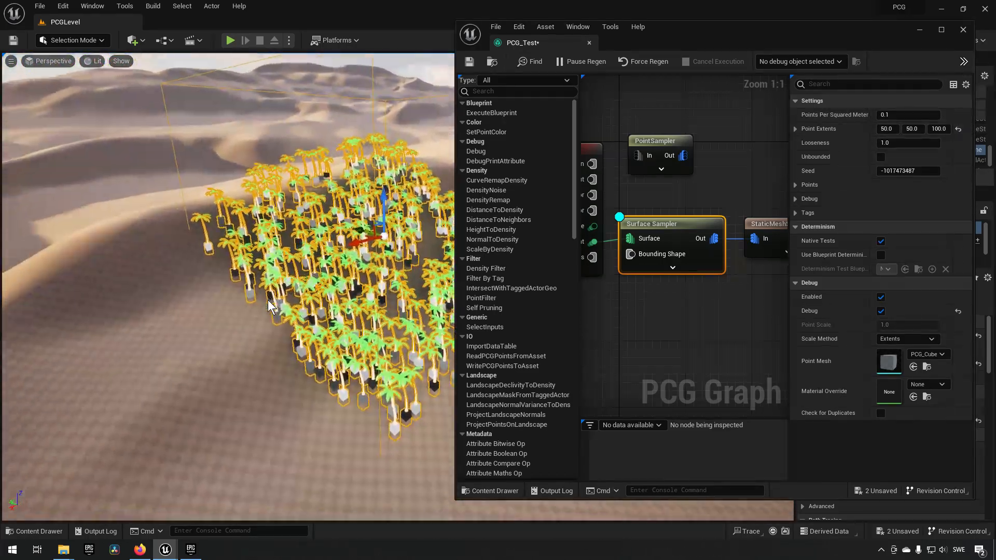
scroll(267, 300, "up", 5)
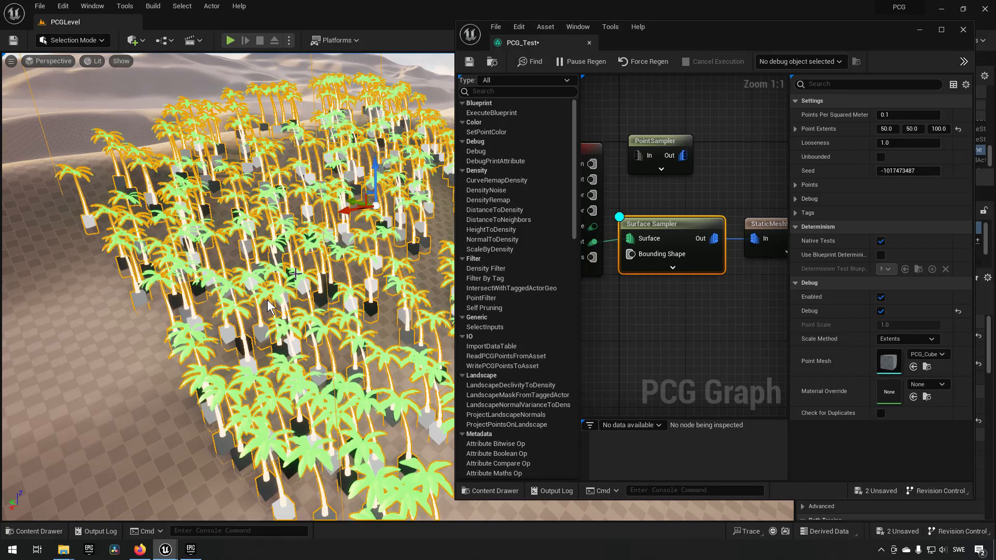
left_click(733, 305)
mouse_move(711, 307)
right_mouse_down()
mouse_move(685, 313)
mouse_move(706, 304)
right_mouse_up()
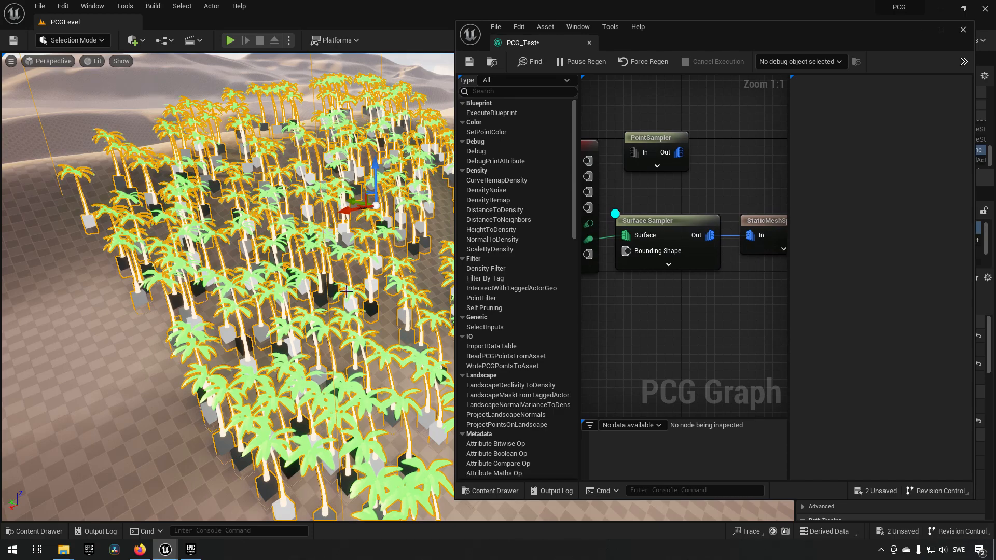
right_click_drag(349, 290, 415, 291)
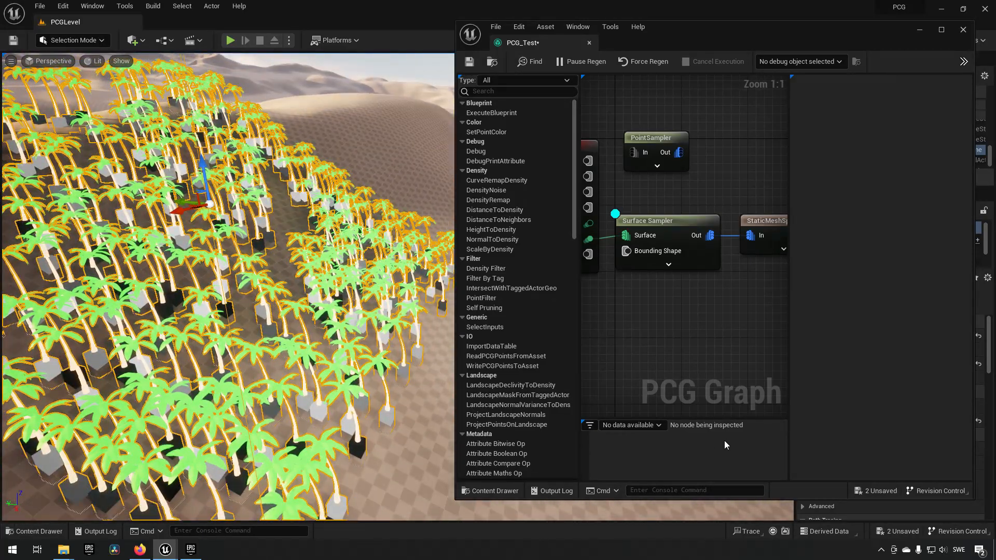
- Shorten the graph editor window and open the SM_PalmTree_1 mesh from the Flora folder
key("ctrl+space")
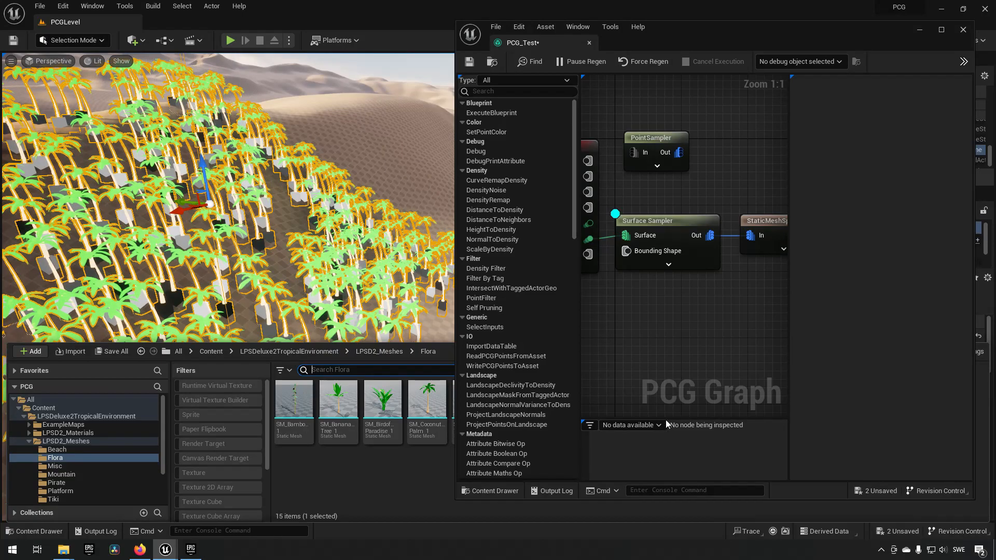
left_click_drag(659, 500, 643, 378)
key("ctrl+space")
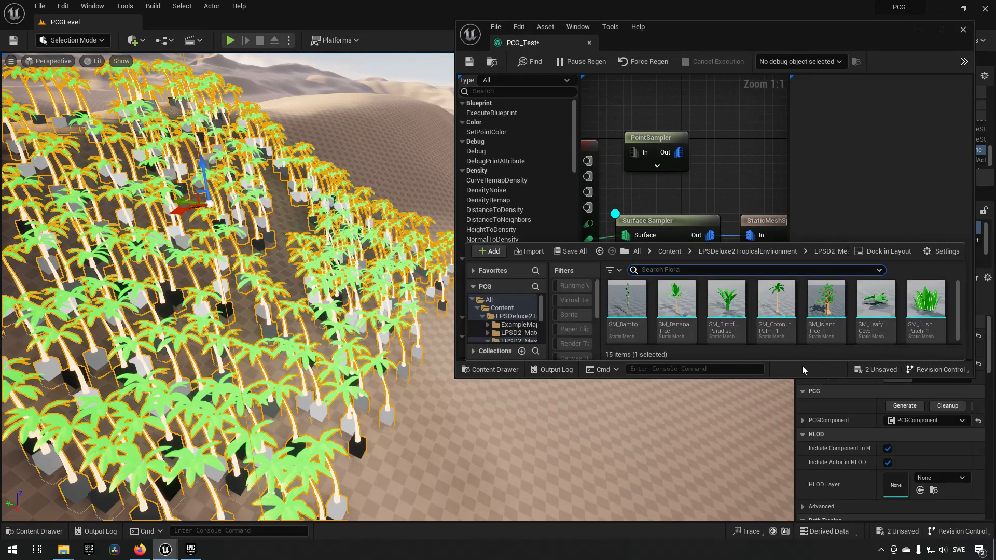
scroll(806, 320, "up", 2)
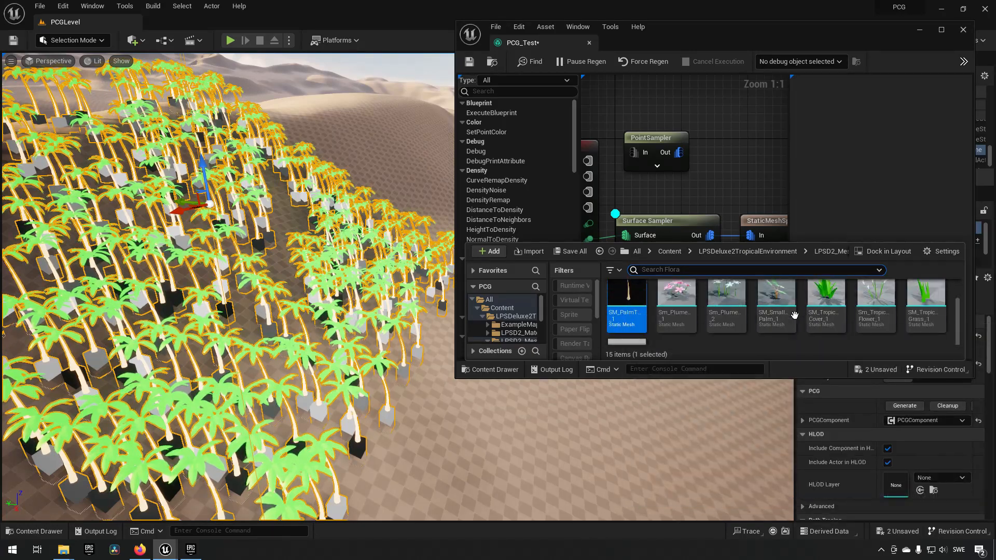
double_click(629, 319)
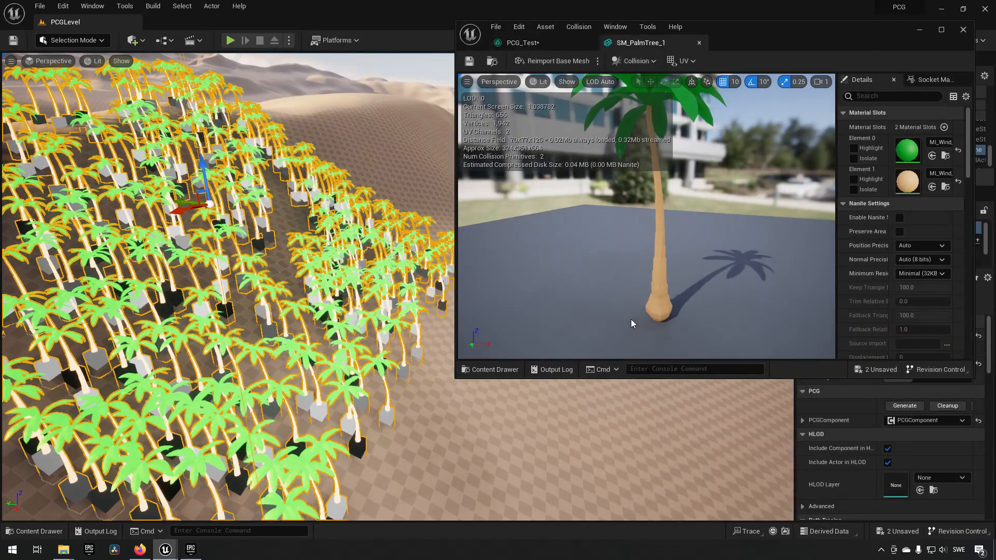
- Override Emissive with 0 in the trunk's material instance MI_Wind_18, save it and close it
left_click(947, 188)
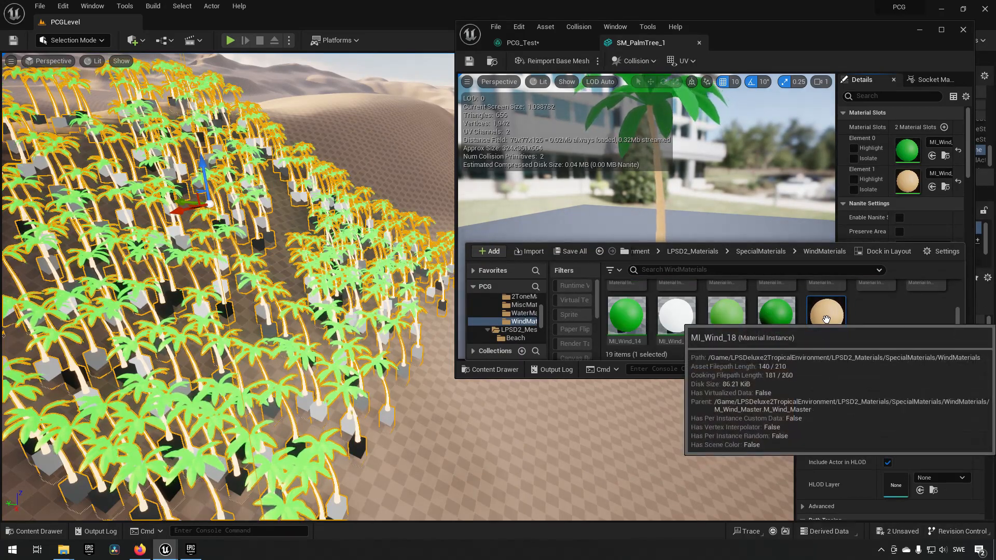
double_click(830, 330)
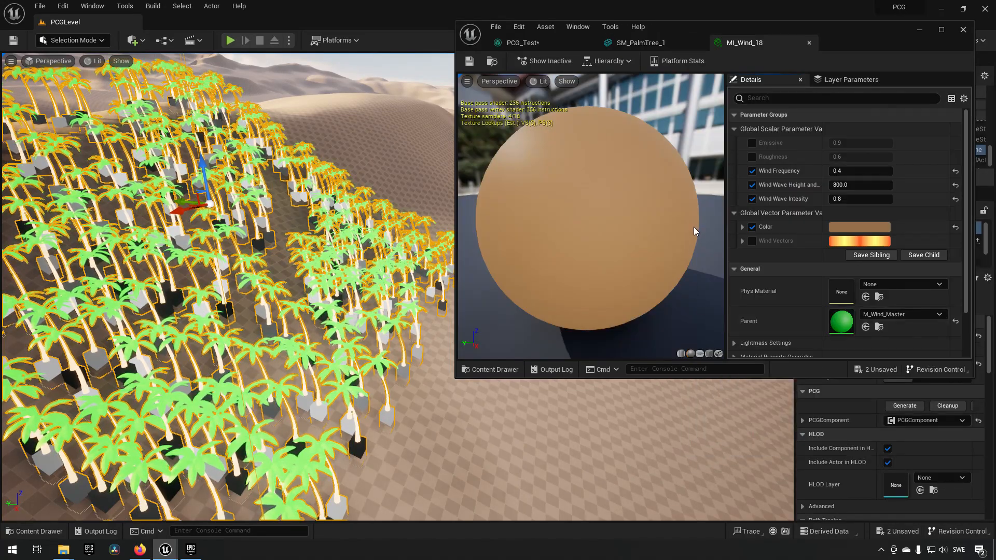
left_click(751, 143)
left_click(856, 144)
type("0")
key("Return")
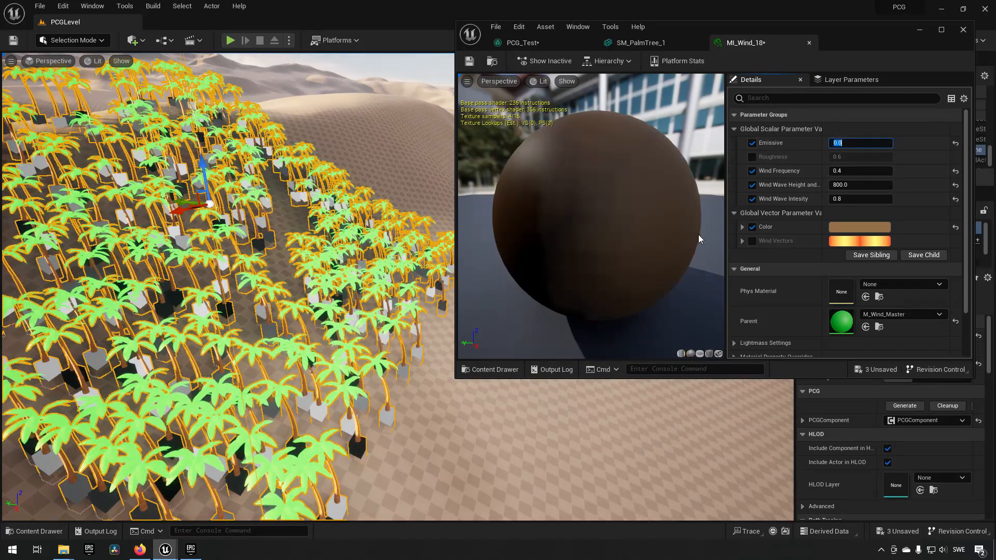
left_click(469, 61)
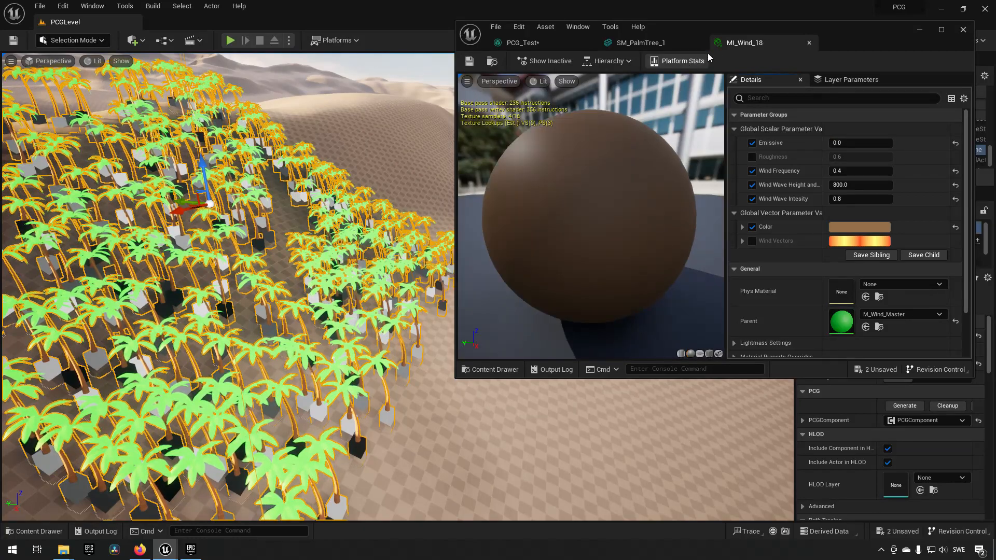
left_click(810, 43)
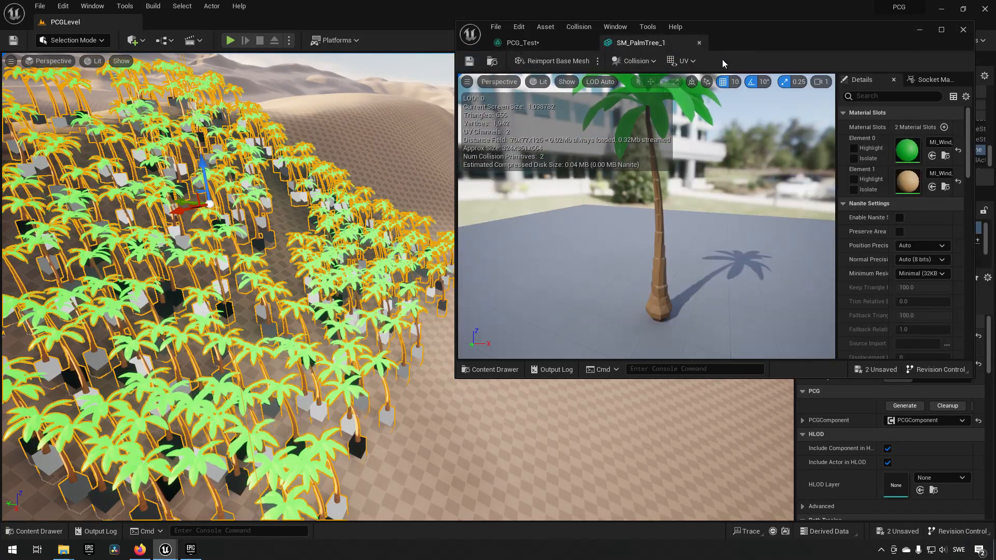
- Set Emissive to 0 in the leaves' material instance MI_Wind_1, save it and close it
left_click(946, 156)
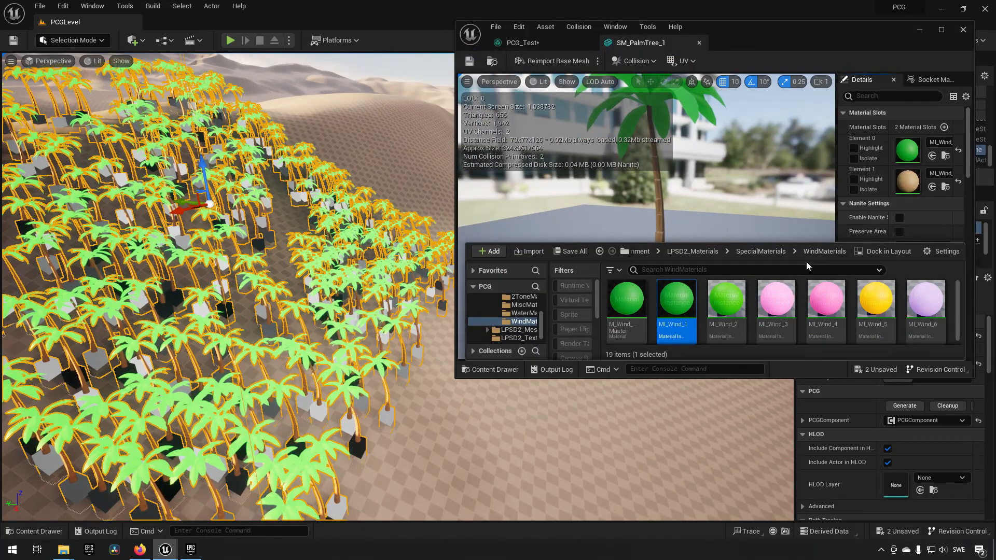
double_click(677, 308)
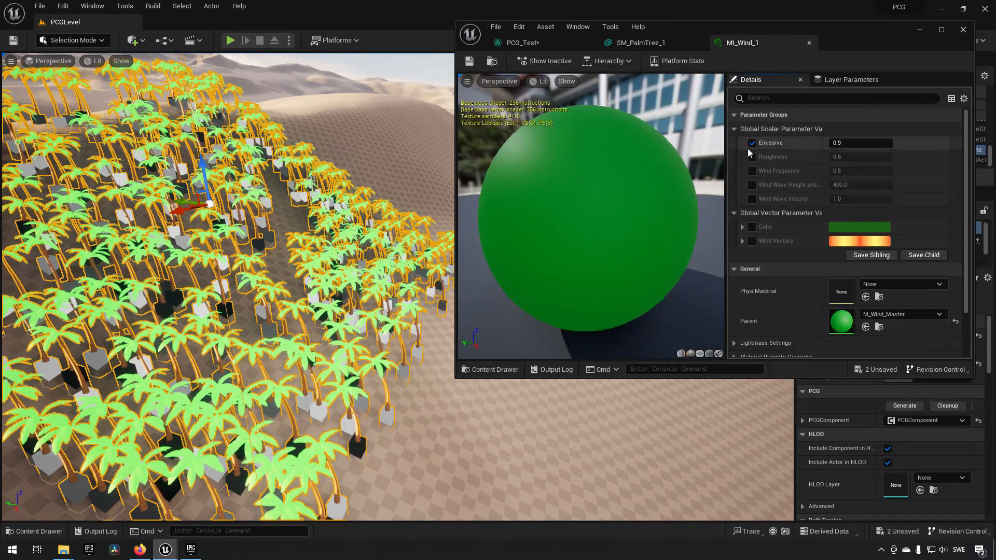
left_click(840, 143)
type("0")
key("Return")
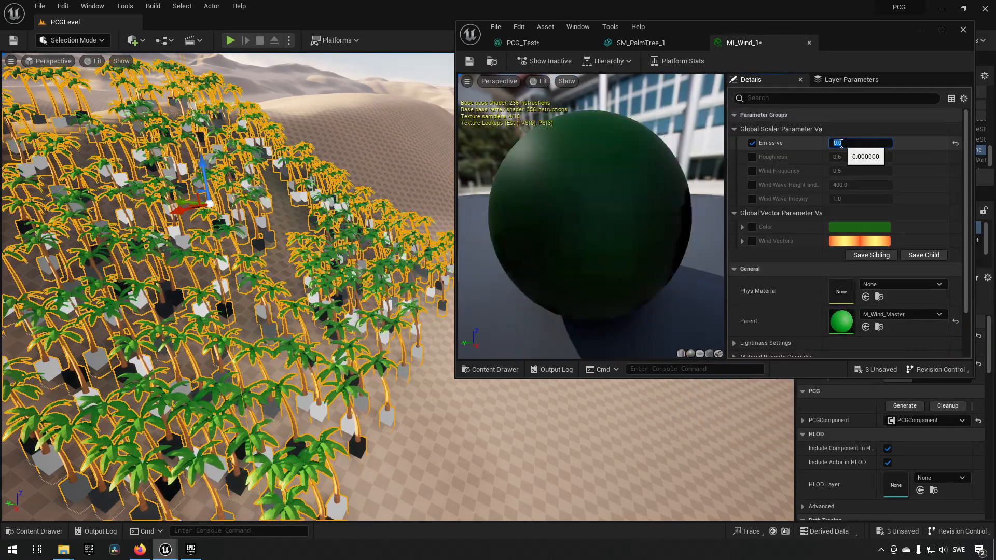
left_click(470, 61)
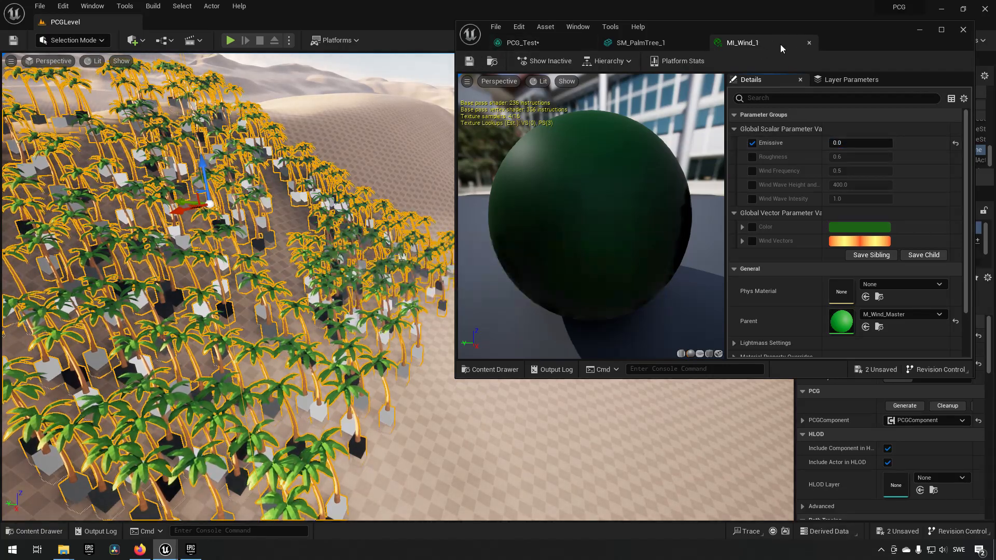
left_click(809, 43)
- Inspect the palms with their changed materials, selecting the landscape instead of the PCG volume and closing the palm mesh editor
scroll(446, 347, "up", 10)
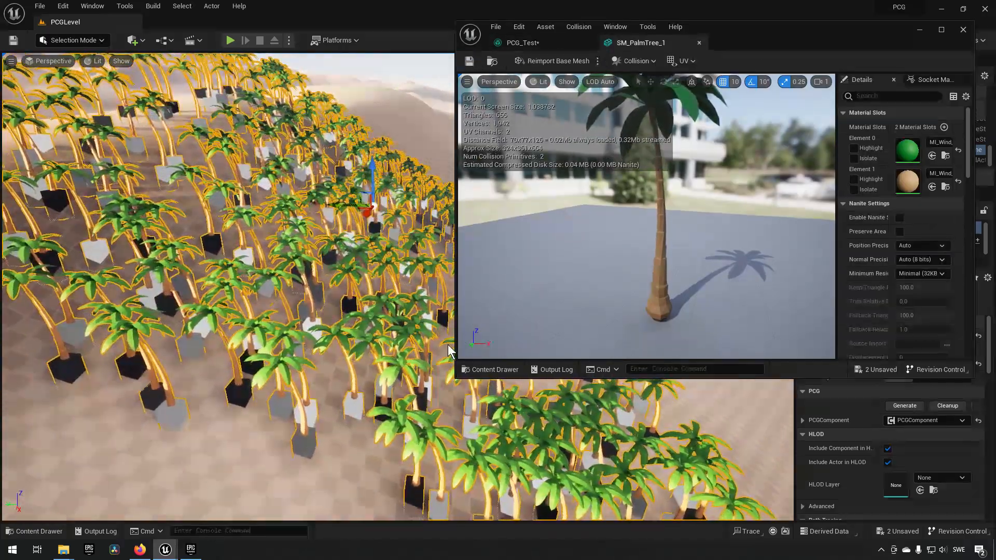
scroll(406, 353, "up", 5)
scroll(409, 347, "down", 12)
scroll(410, 347, "up", 8)
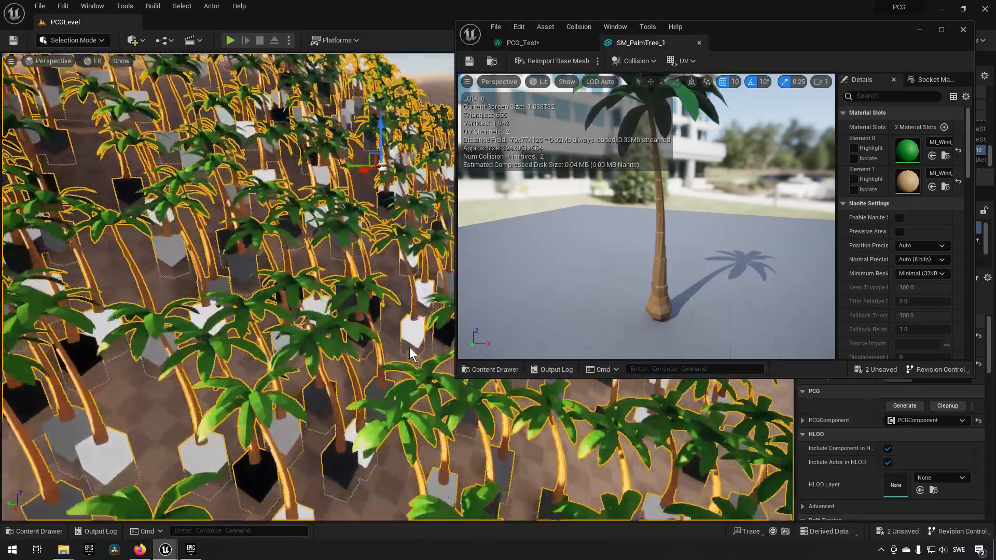
left_click(409, 347)
right_click_drag(398, 346, 393, 322)
scroll(430, 351, "down", 10)
scroll(393, 324, "up", 6)
scroll(395, 326, "down", 6)
left_click(700, 43)
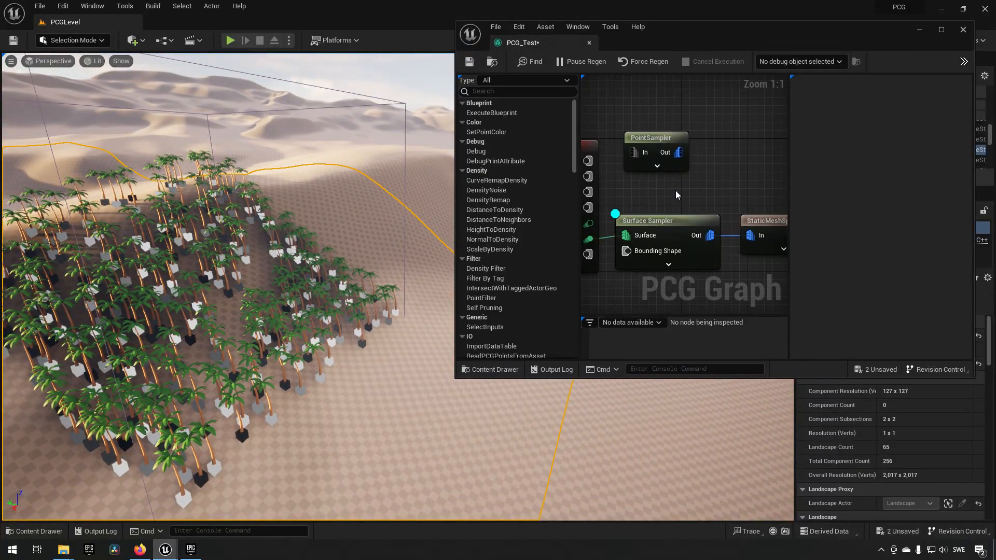
scroll(285, 314, "up", 8)
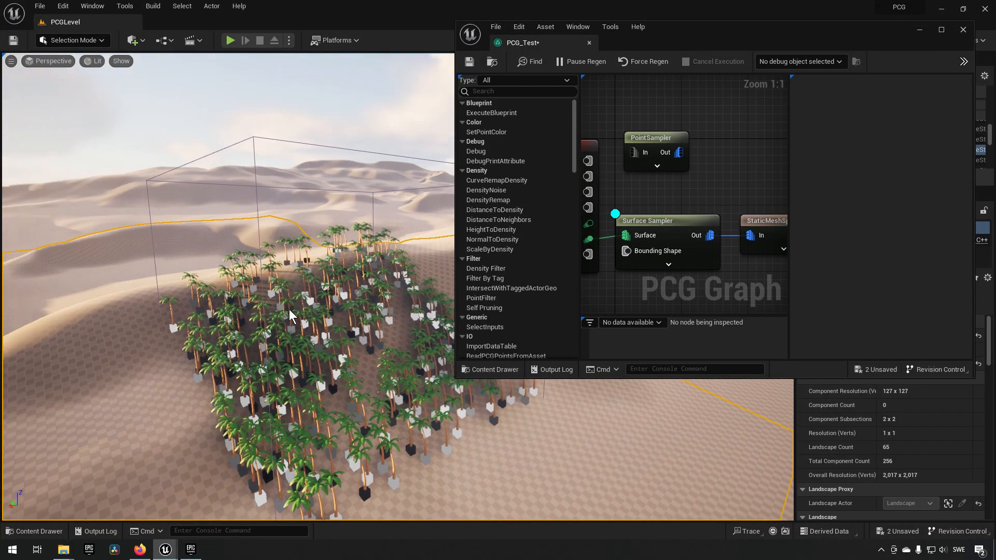
right_click_drag(287, 319, 338, 332)
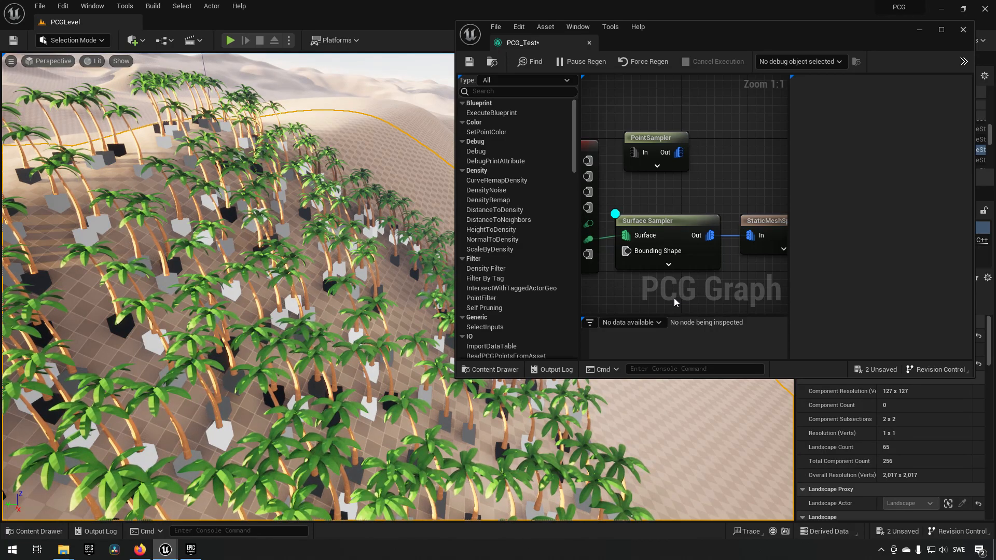
- Add a second mesh entry to the StaticMeshSpawner and expand its settings
left_click(763, 222)
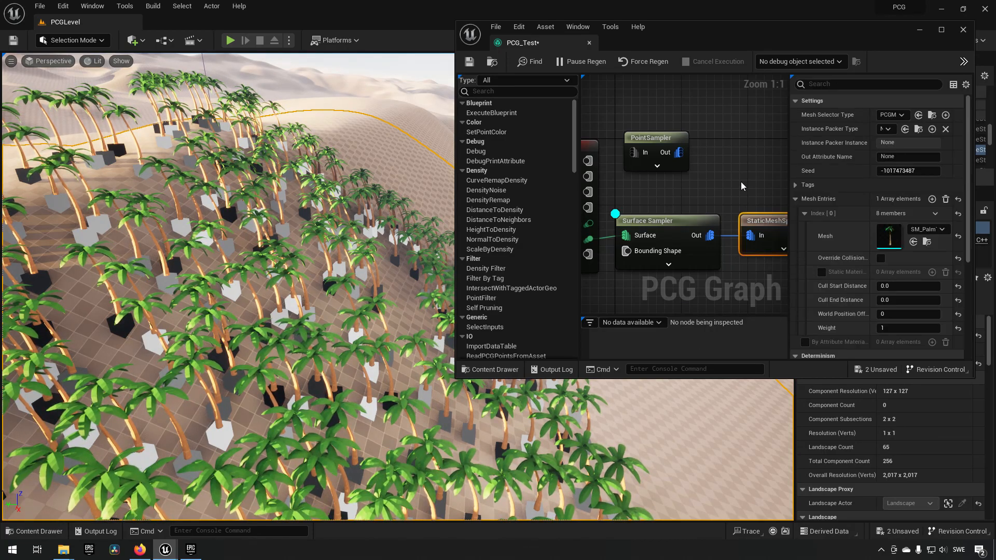
right_click_drag(741, 182, 699, 156)
left_click(804, 213)
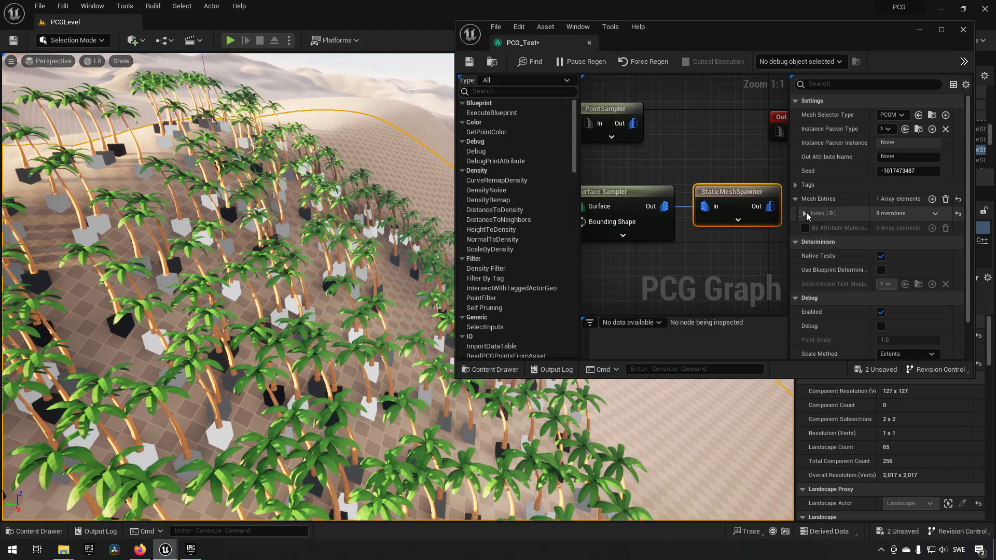
left_click(932, 199)
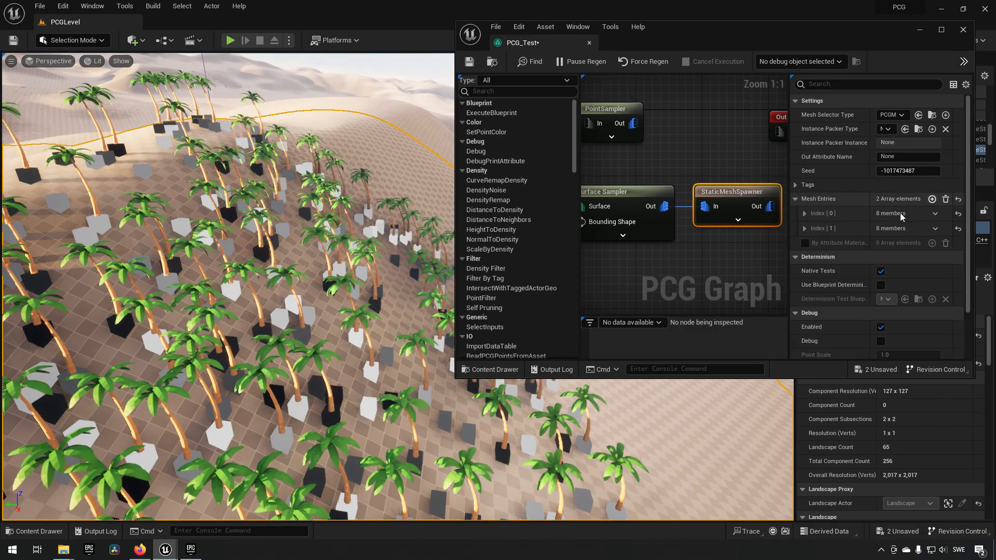
left_click(805, 228)
- Browse the project content to the Flora folder inside LPSDeluxe2TropicalEnvironment's LPSD2_Meshes
key("ctrl+space")
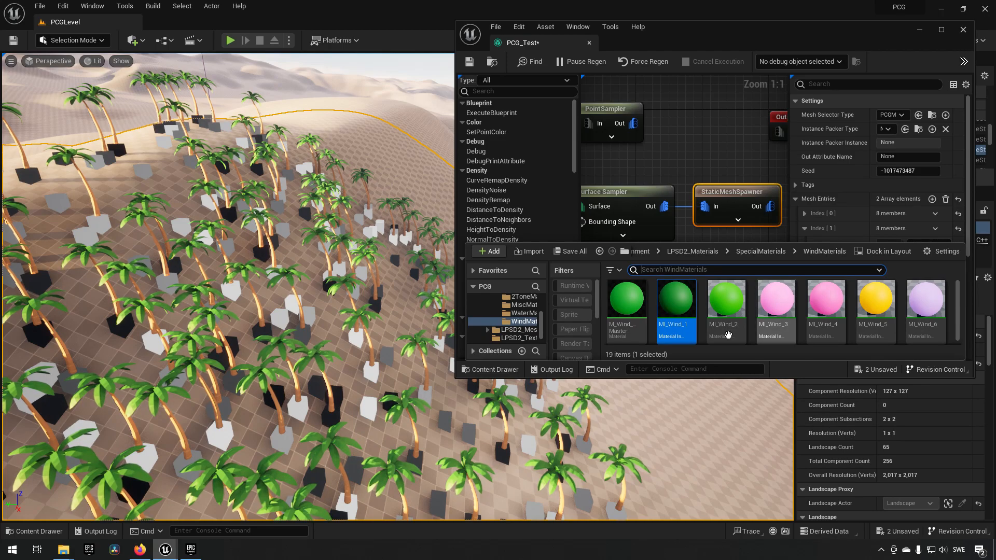
scroll(519, 332, "up", 3)
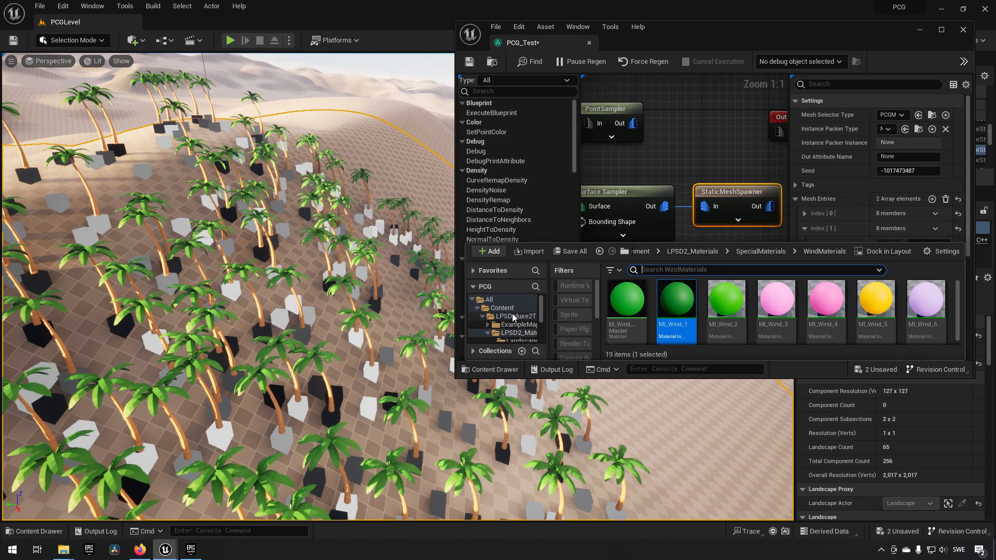
left_click(514, 316)
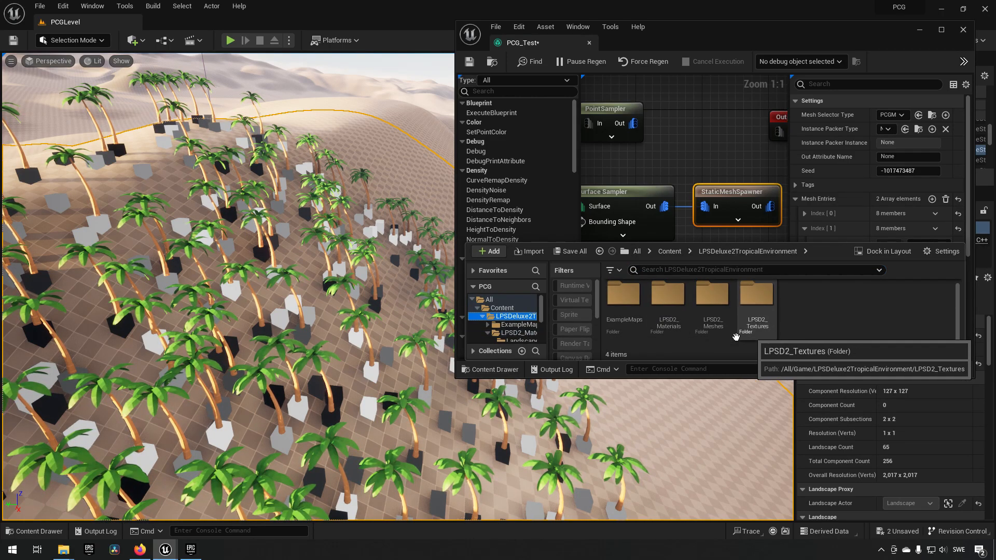
double_click(712, 301)
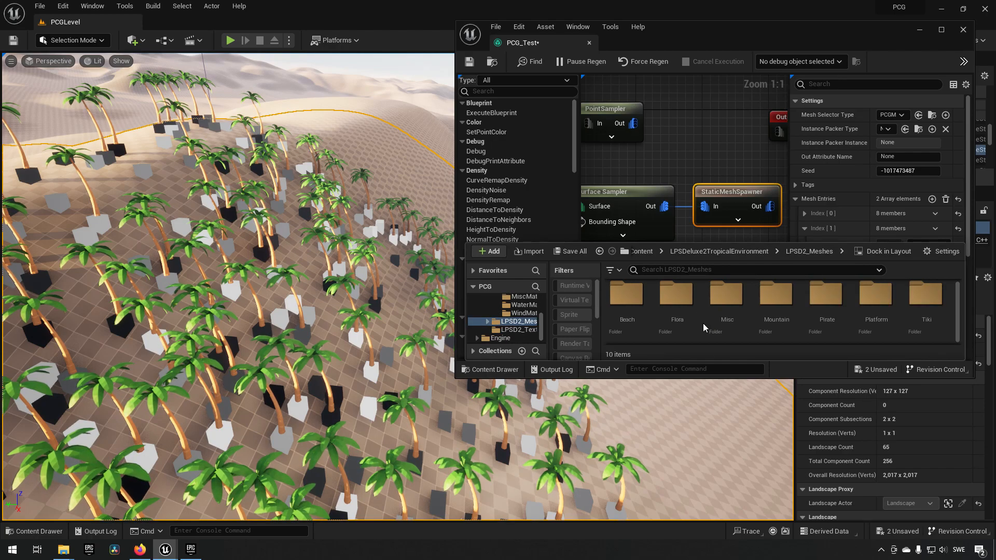
double_click(676, 300)
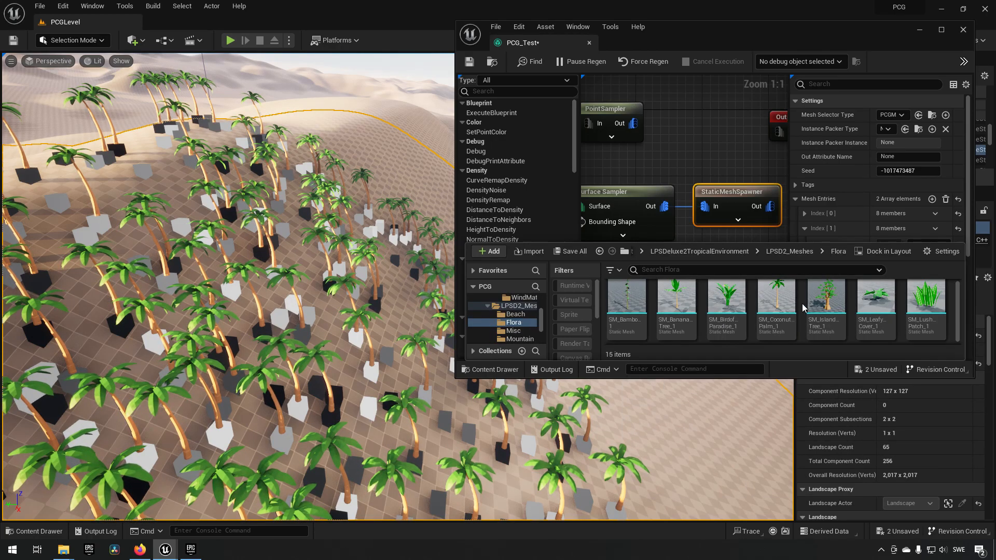
- Assign the Sm_TropicFlower_1 mesh to the StaticMeshSpawner's second mesh entry and enlarge the graph editor window downward
scroll(882, 316, "down", 3)
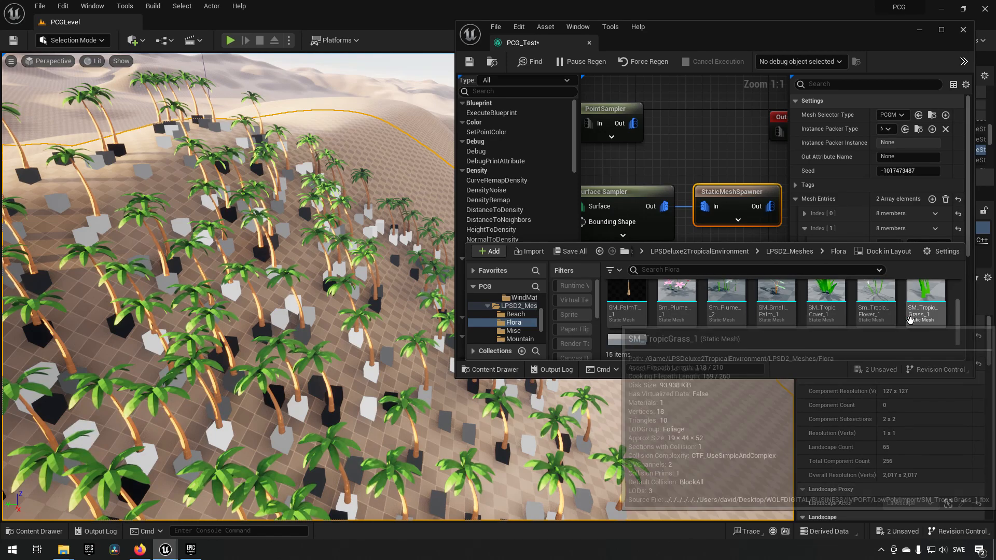
scroll(913, 326, "up", 3)
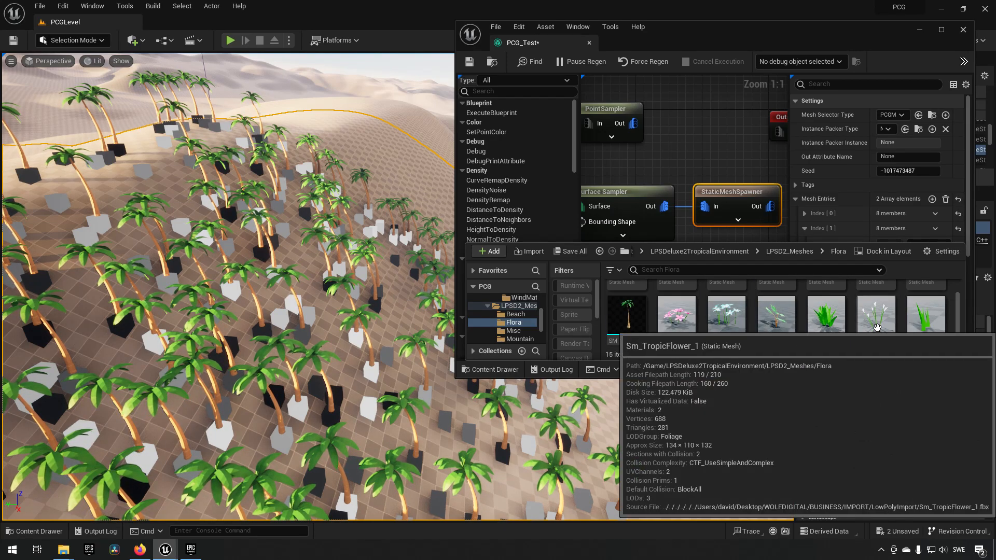
scroll(841, 156, "down", 2)
left_click_drag(877, 320, 892, 207)
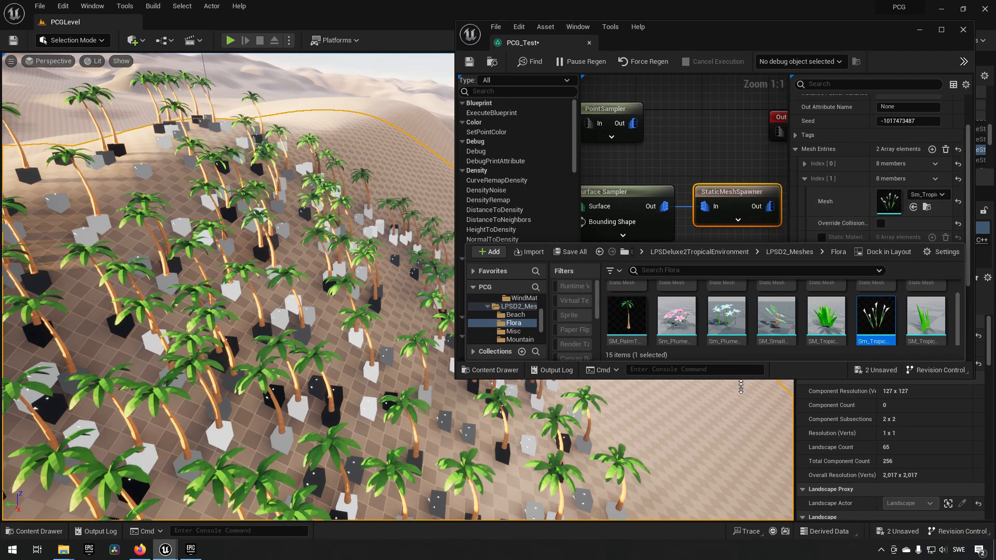
left_click_drag(741, 377, 741, 464)
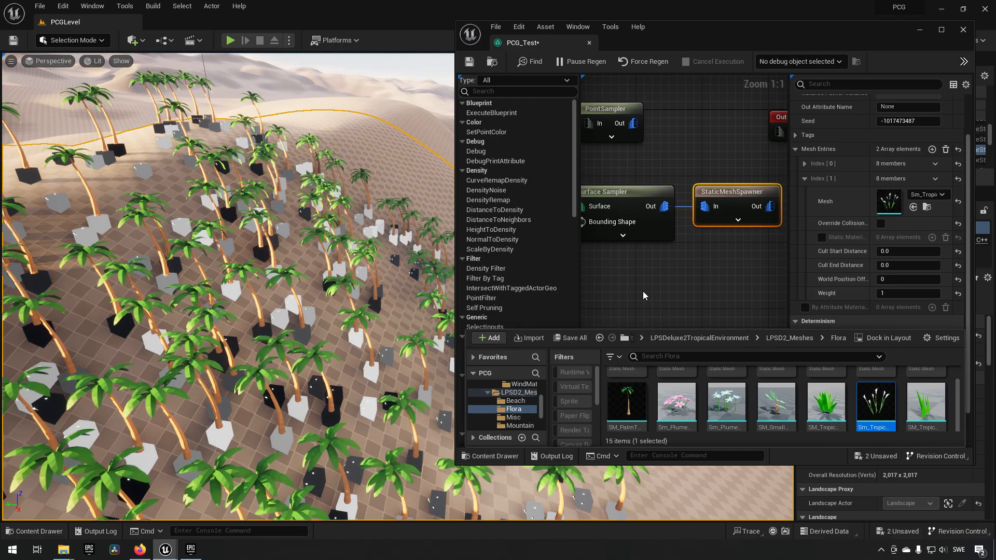
- Toggle the Surface Sampler's debug points off and on to inspect the spawned flowers among the palms
right_click_drag(325, 288, 280, 285)
scroll(315, 274, "up", 8)
scroll(293, 284, "down", 4)
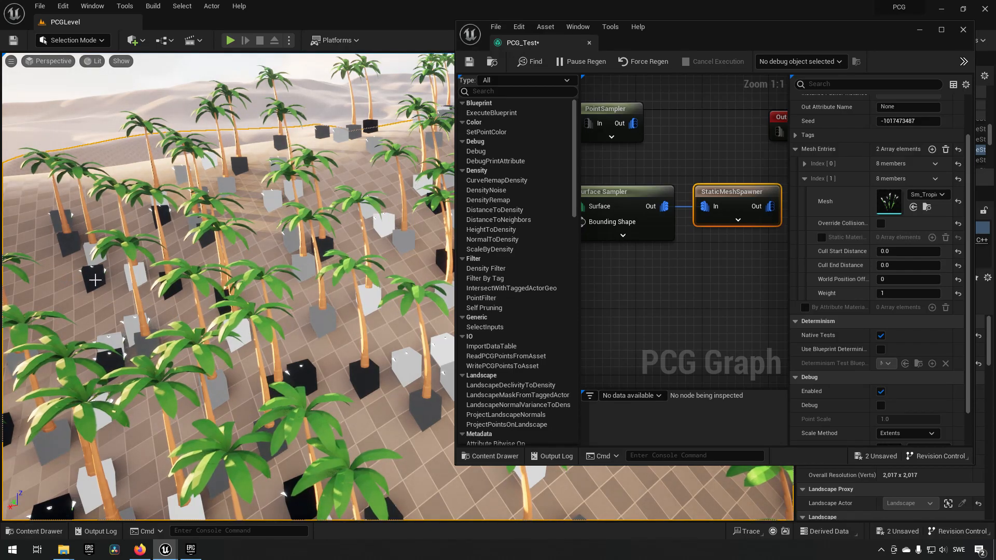
right_click_drag(691, 265, 753, 271)
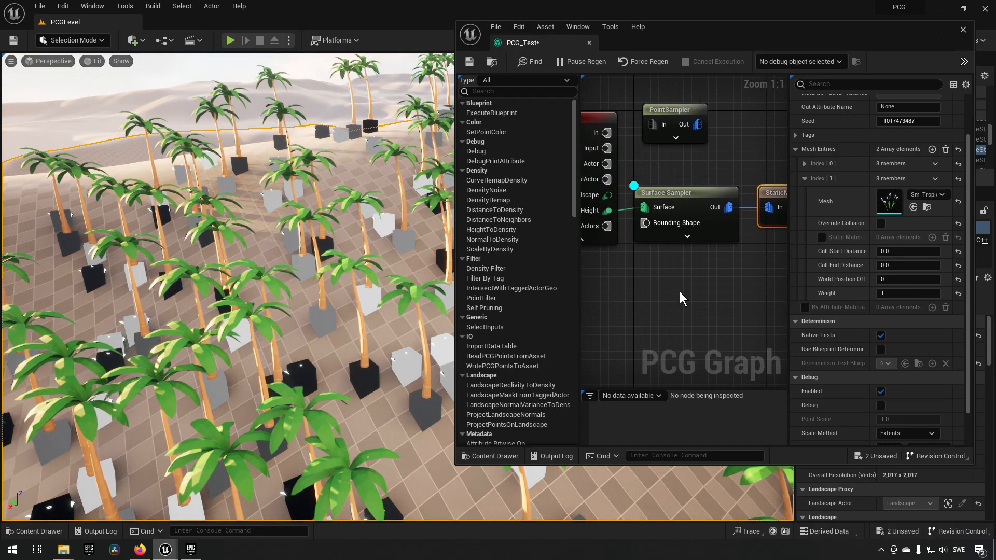
right_click_drag(682, 201, 717, 208)
left_click(716, 204)
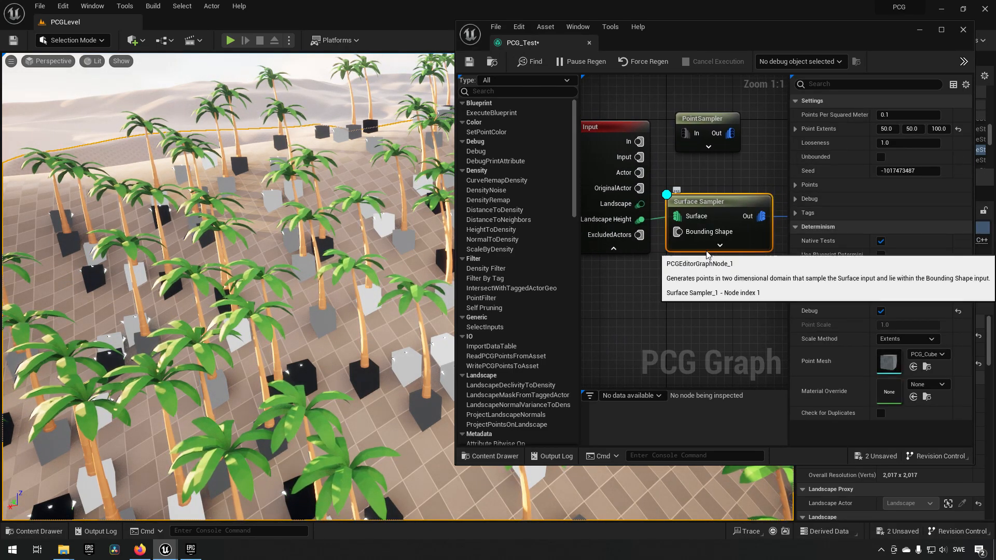
key("d")
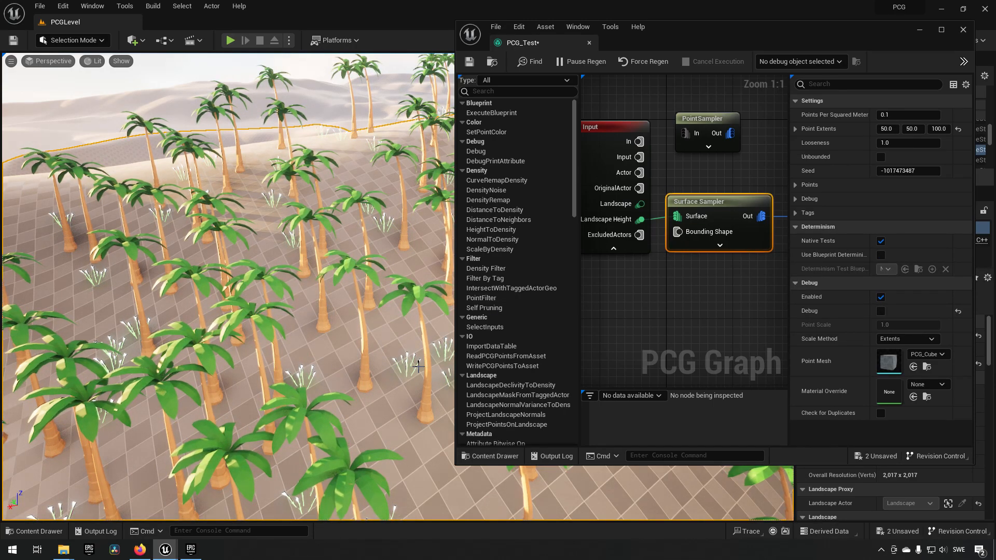
key("d")
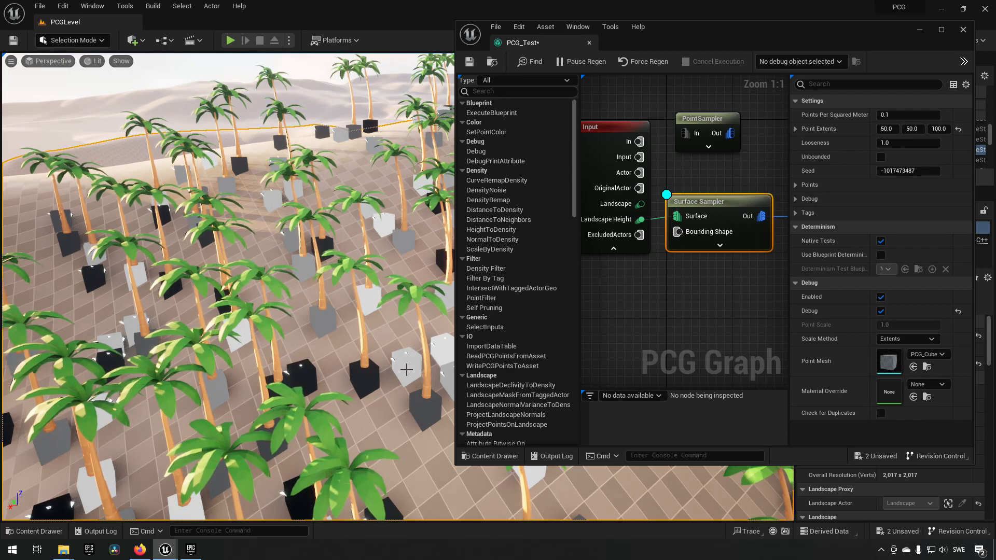
key("d")
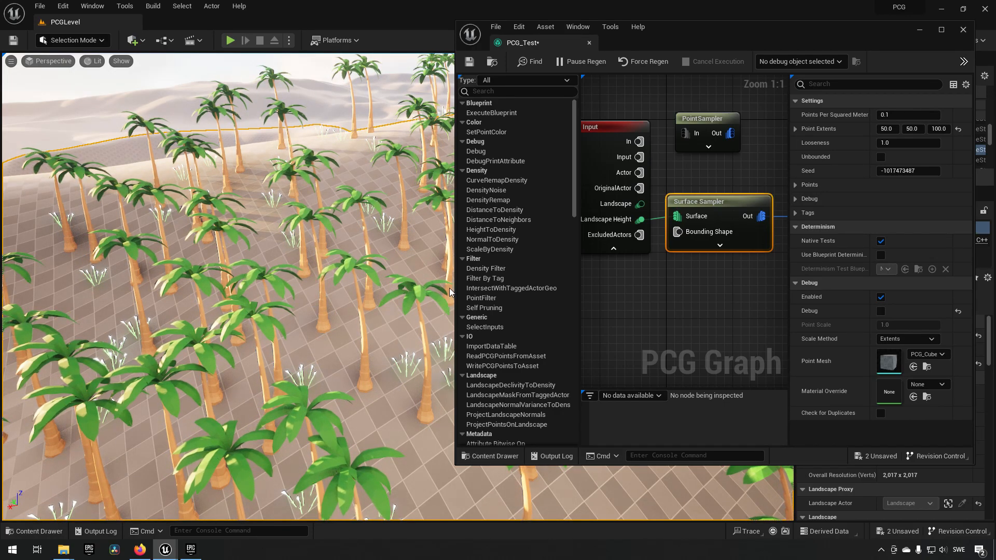
key("d")
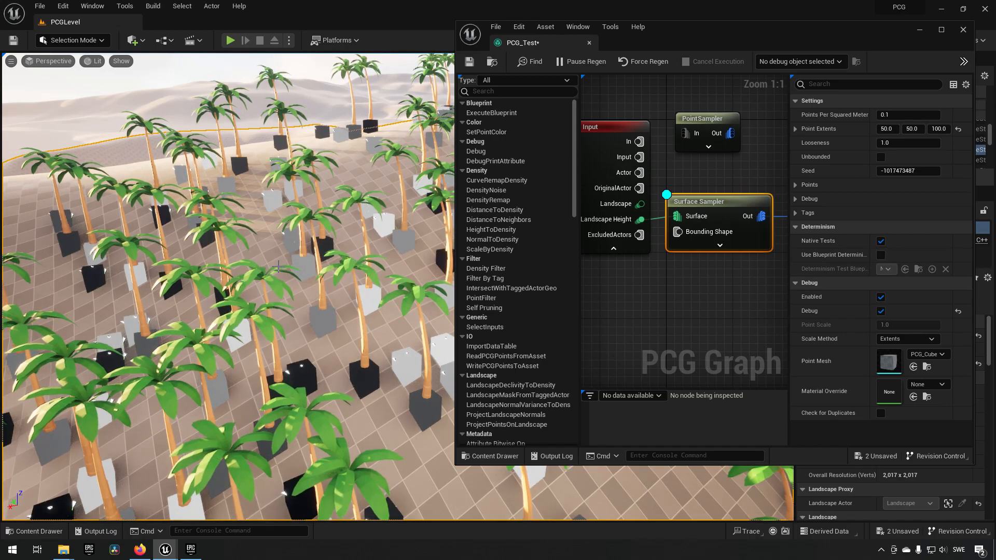
scroll(315, 272, "down", 5)
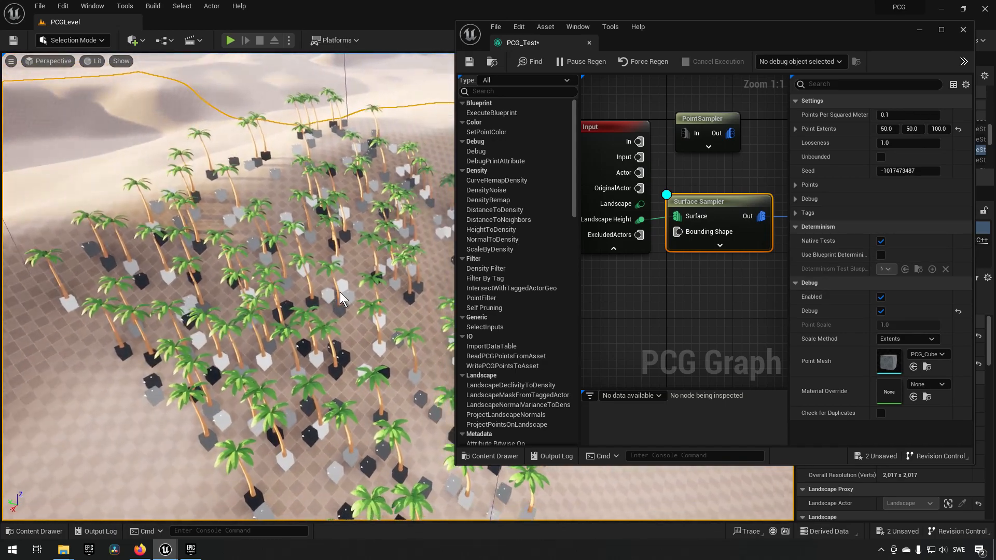
right_click_drag(340, 292, 363, 292)
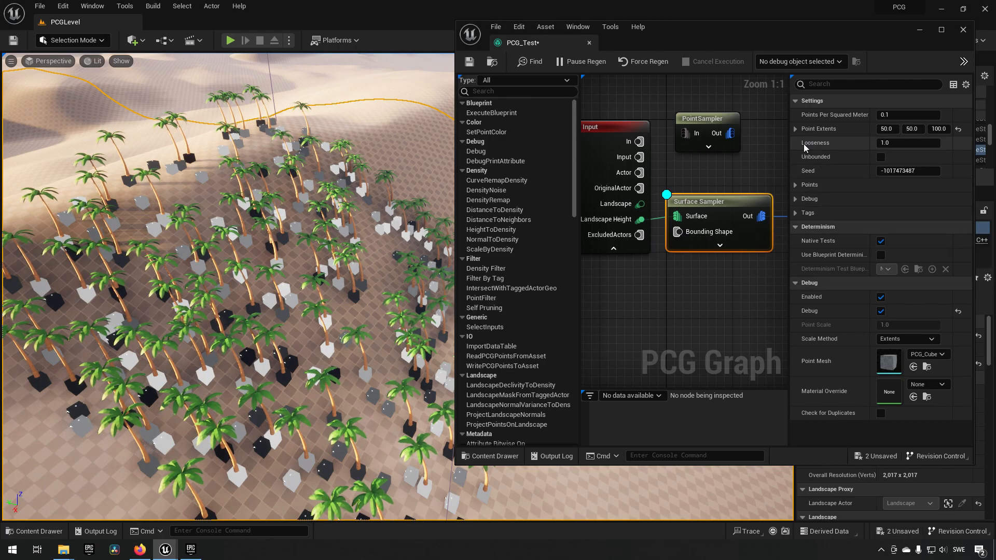
- Set the Weight of the StaticMeshSpawner's tropic flower entry to 3, with the palm entry expanded for comparison
right_click_drag(739, 274, 626, 270)
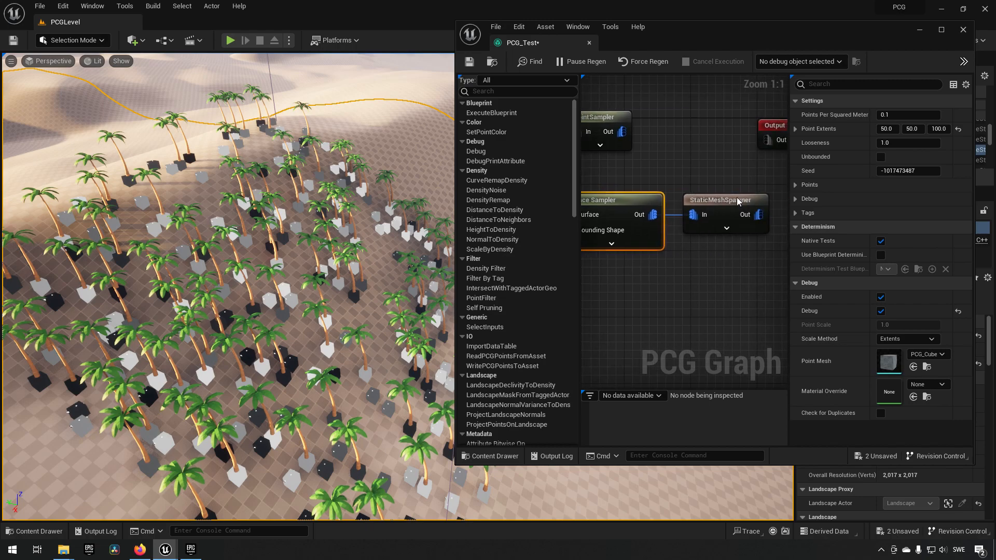
left_click(739, 202)
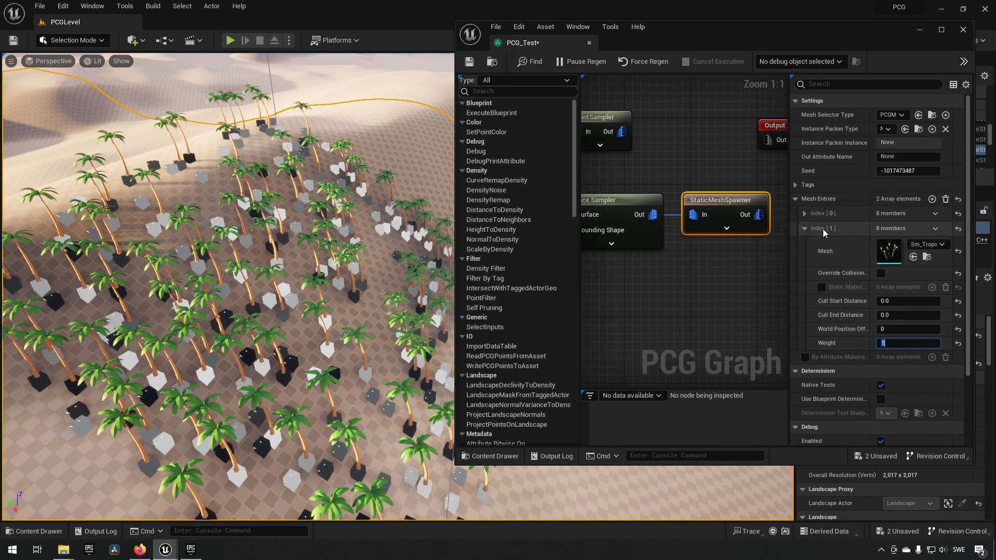
left_click(819, 214)
scroll(832, 262, "down", 3)
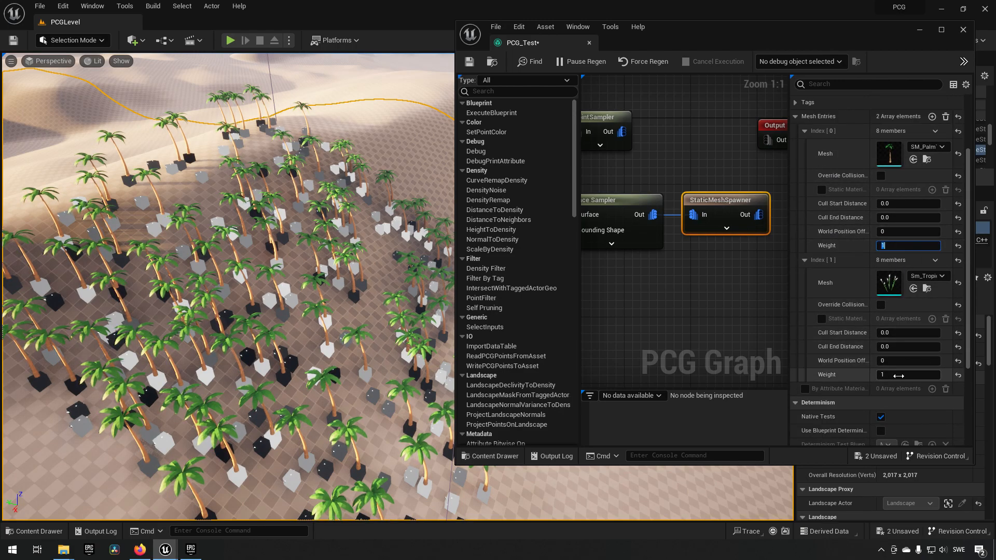
left_click(899, 246)
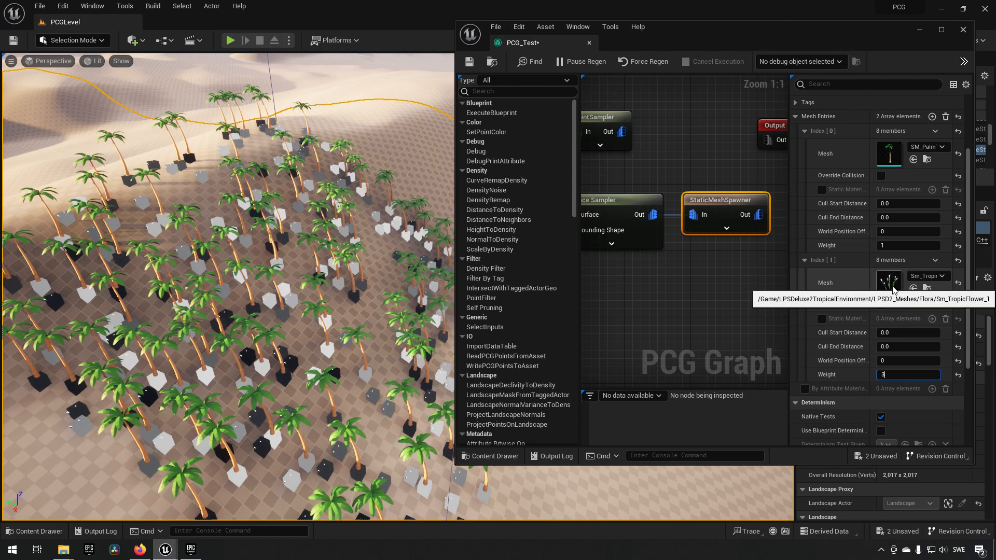
key("Return")
right_click_drag(365, 289, 332, 292)
key("w")
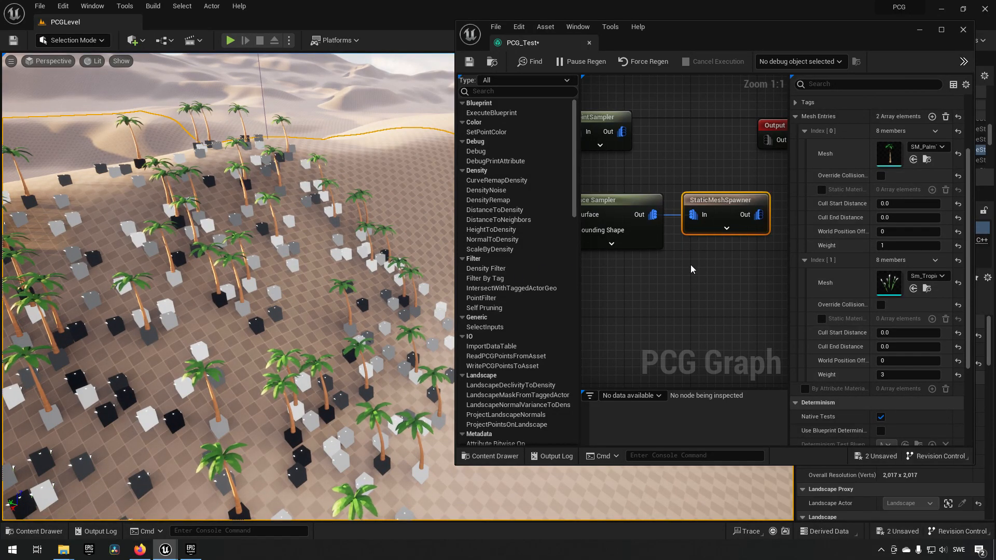
- Review the Surface Sampler's Points Per Squared Meter and Looseness settings
right_click_drag(665, 278, 695, 256)
left_click(683, 200)
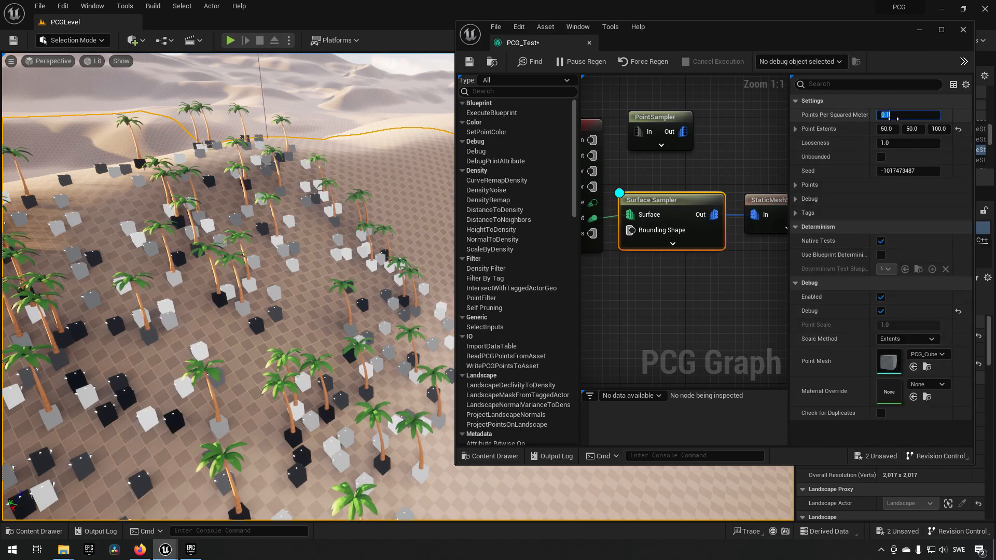
left_click(908, 143)
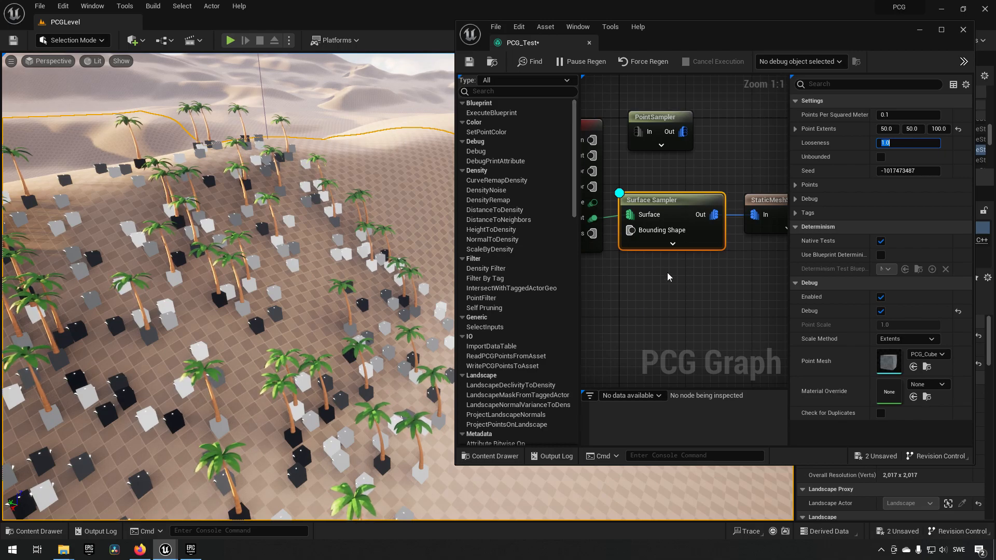
mouse_move(695, 281)
right_mouse_down()
mouse_move(638, 285)
mouse_move(696, 281)
right_mouse_up()
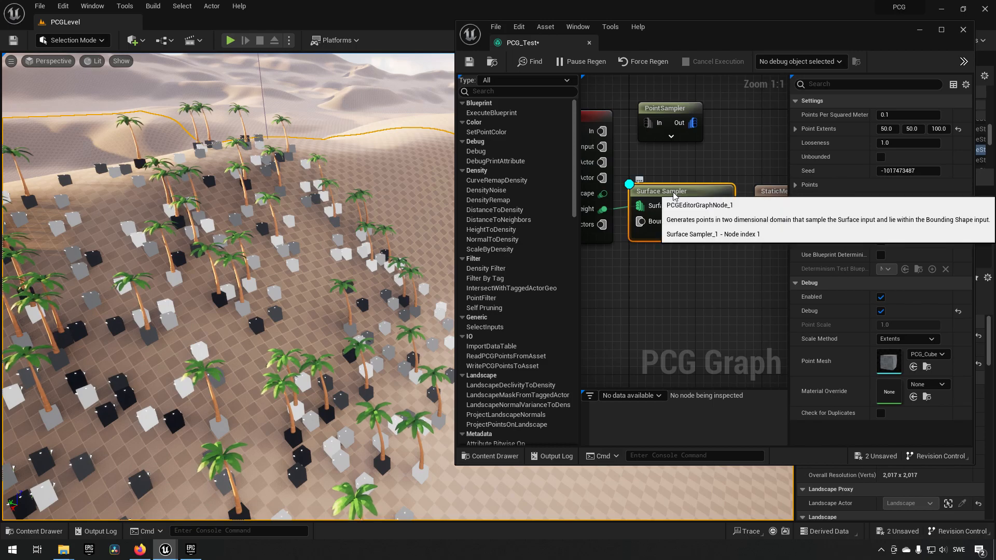
left_click(699, 264)
left_click(695, 195)
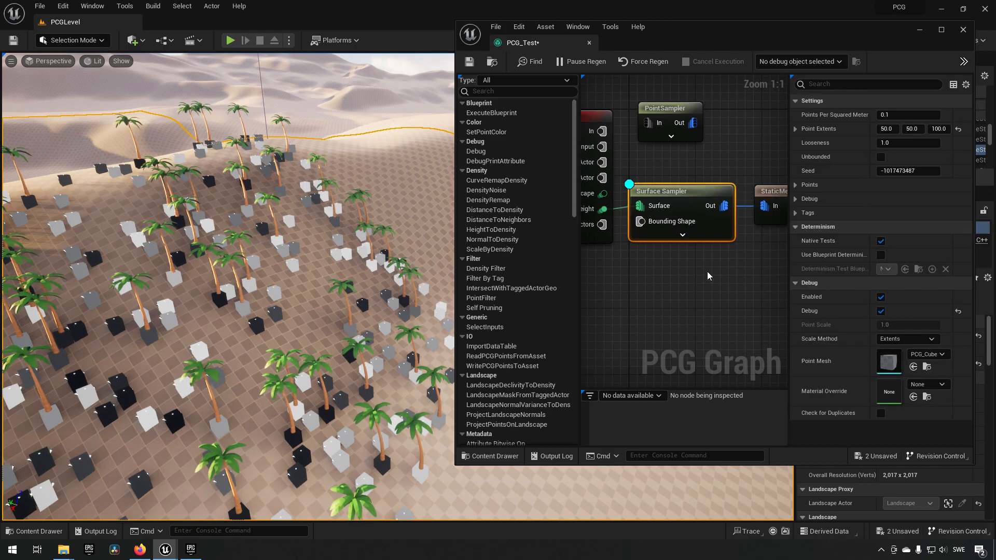
right_click_drag(730, 268, 676, 246)
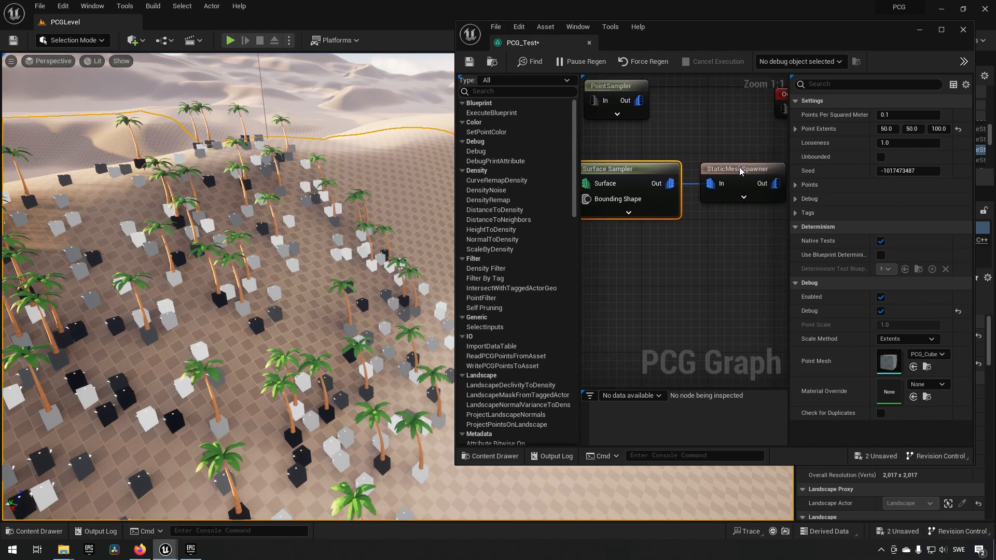
- Duplicate the StaticMeshSpawner, connect the copy to the Surface Sampler's output, and delete the copy
left_click(739, 167)
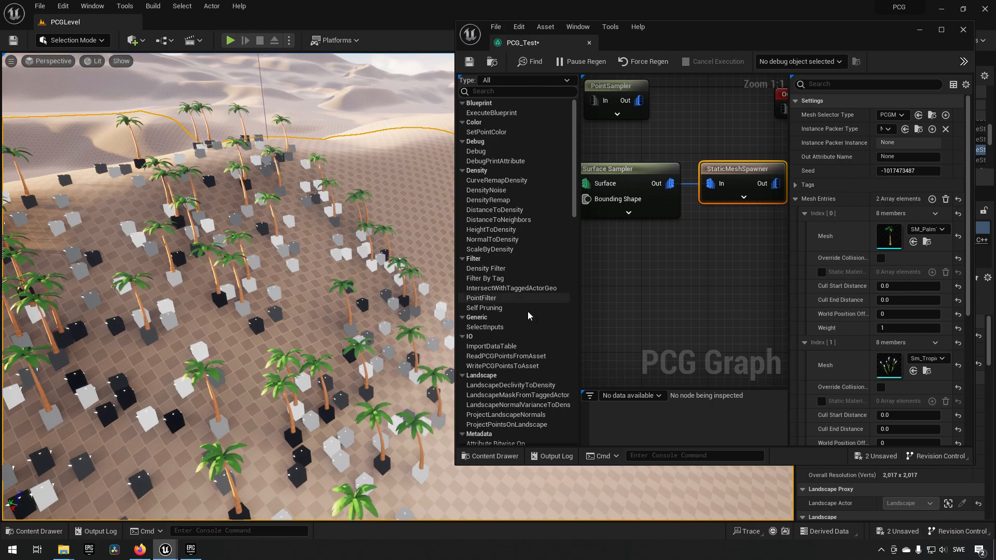
double_click(741, 168)
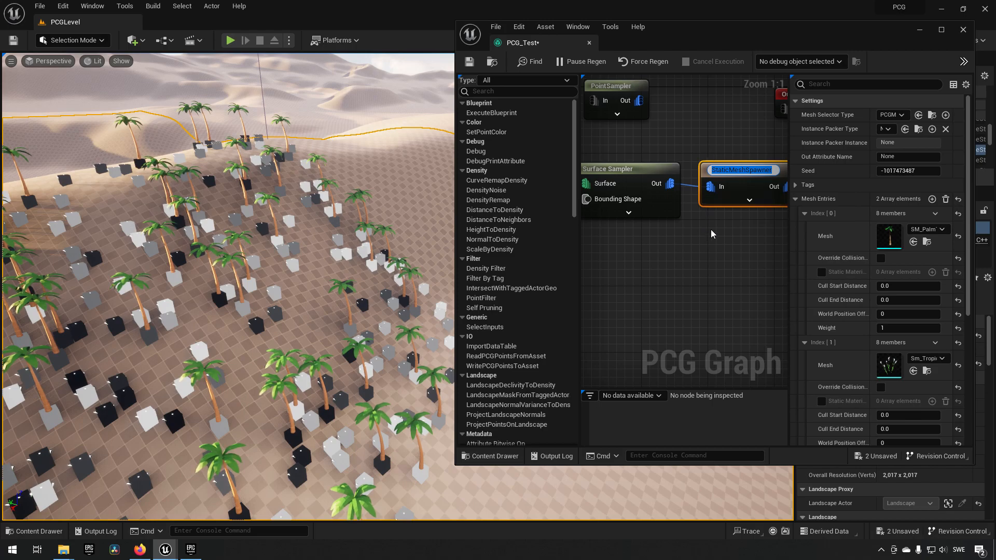
left_click(709, 229)
left_click(727, 170)
key("ctrl+d")
left_click_drag(668, 190, 708, 251)
left_click(727, 232)
left_click_drag(670, 184, 702, 254)
key("F2")
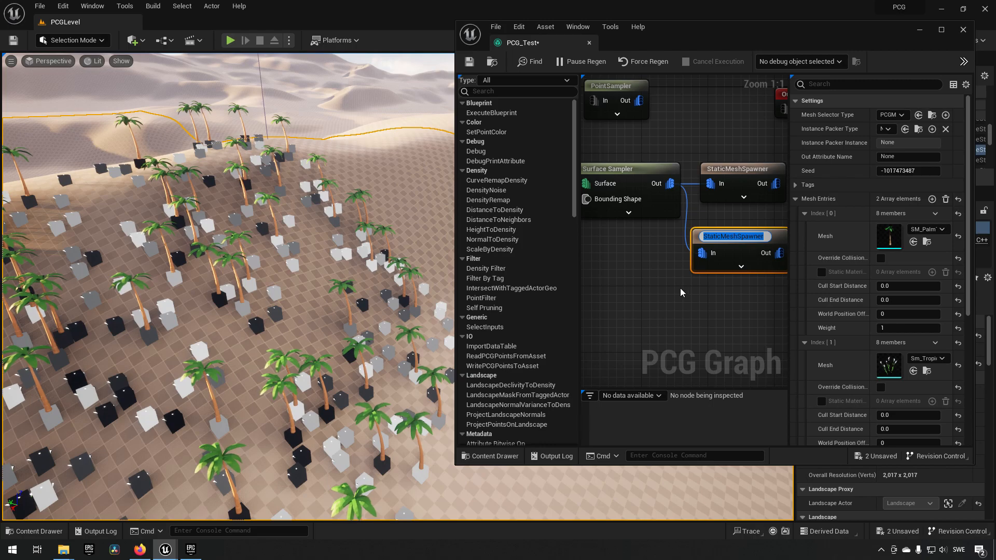
left_click(678, 289)
key("Delete")
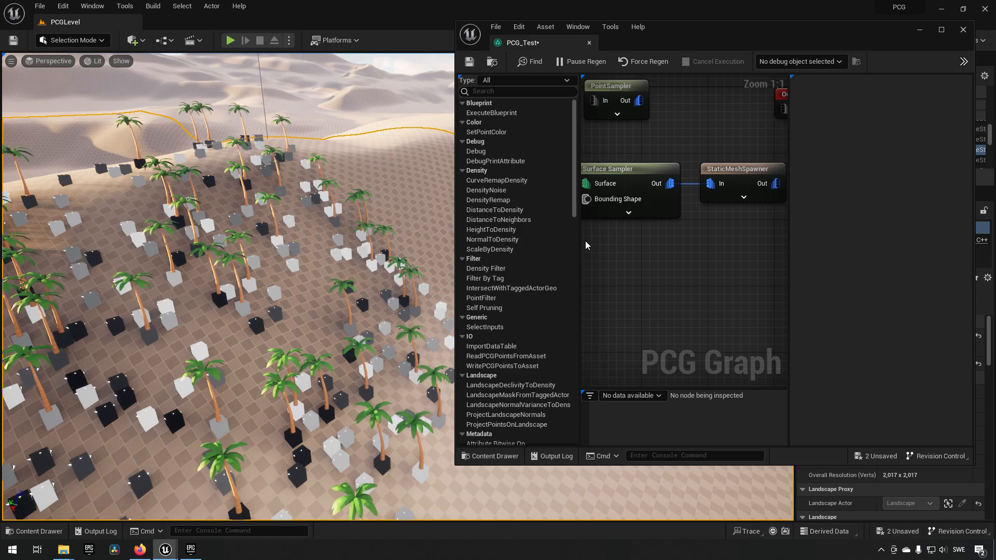
- Select the PCG volume in the level and move it horizontally across the dunes so its points resample the landscape
scroll(384, 360, "down", 8)
right_click_drag(385, 360, 400, 382)
left_click(335, 266)
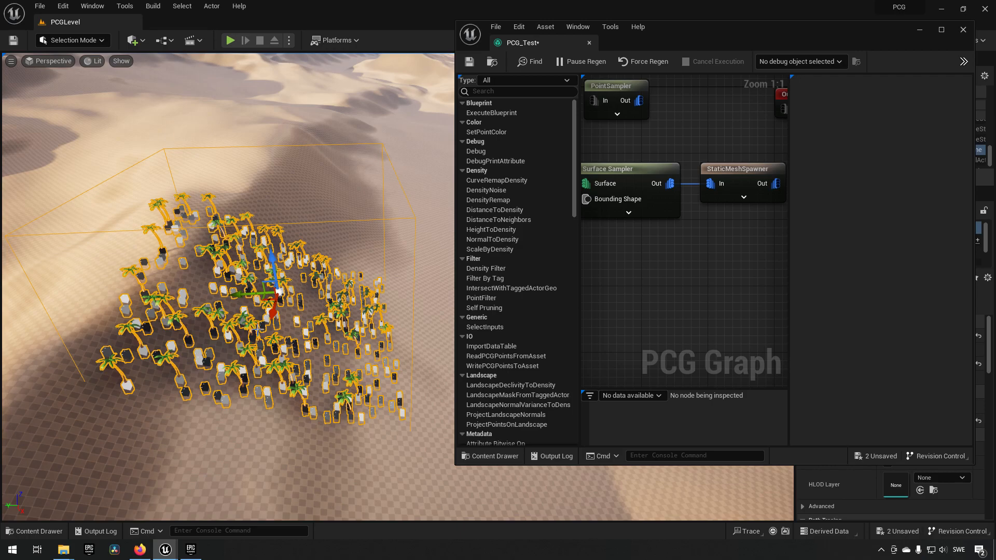
left_click_drag(240, 297, 382, 289)
mouse_move(376, 338)
right_mouse_down()
mouse_move(445, 339)
mouse_move(381, 334)
right_mouse_up()
left_click_drag(129, 274, 51, 276)
mouse_move(215, 307)
right_mouse_down()
mouse_move(226, 304)
mouse_move(215, 307)
right_mouse_up()
key("w")
right_click_drag(335, 320, 335, 319)
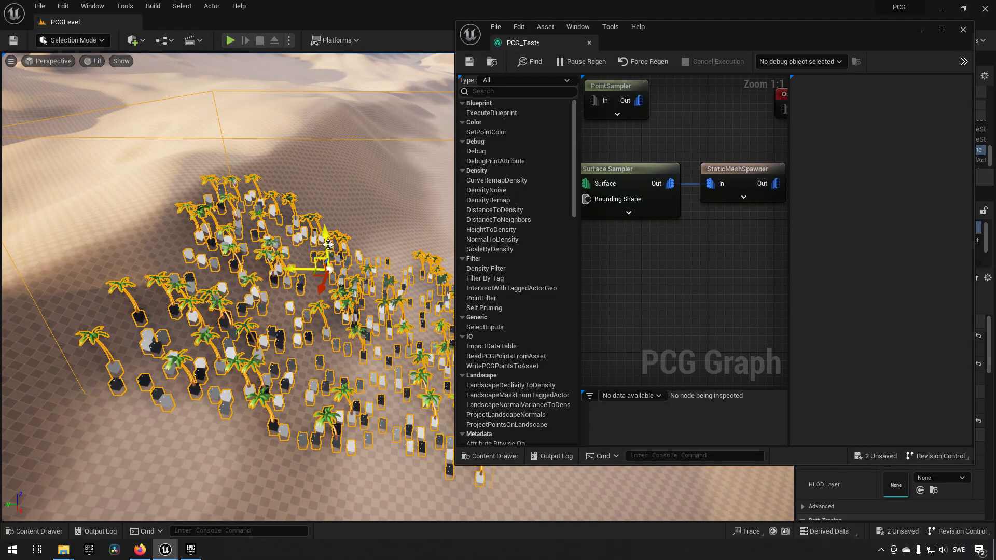
left_click_drag(291, 269, 274, 267)
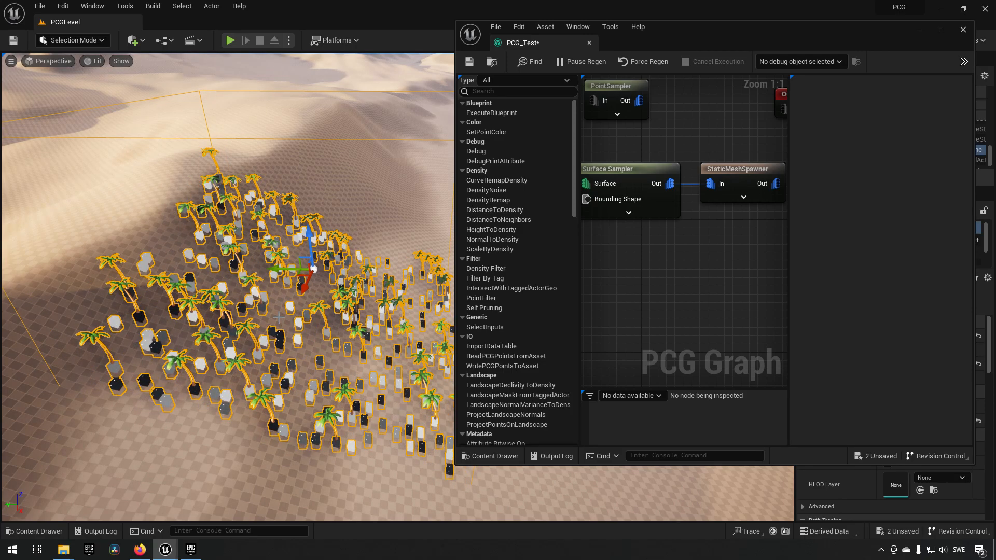
right_click_drag(618, 267, 684, 300)
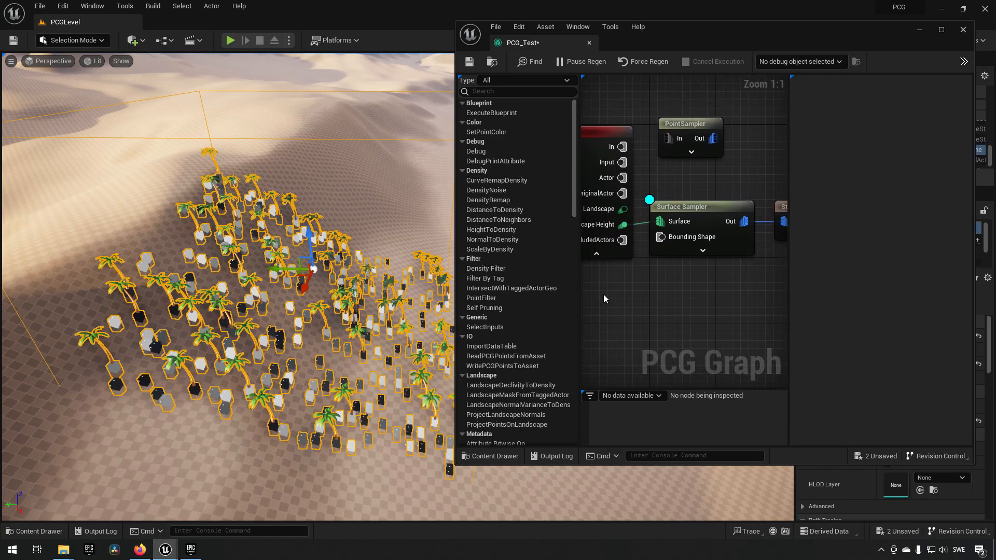
left_click(707, 217)
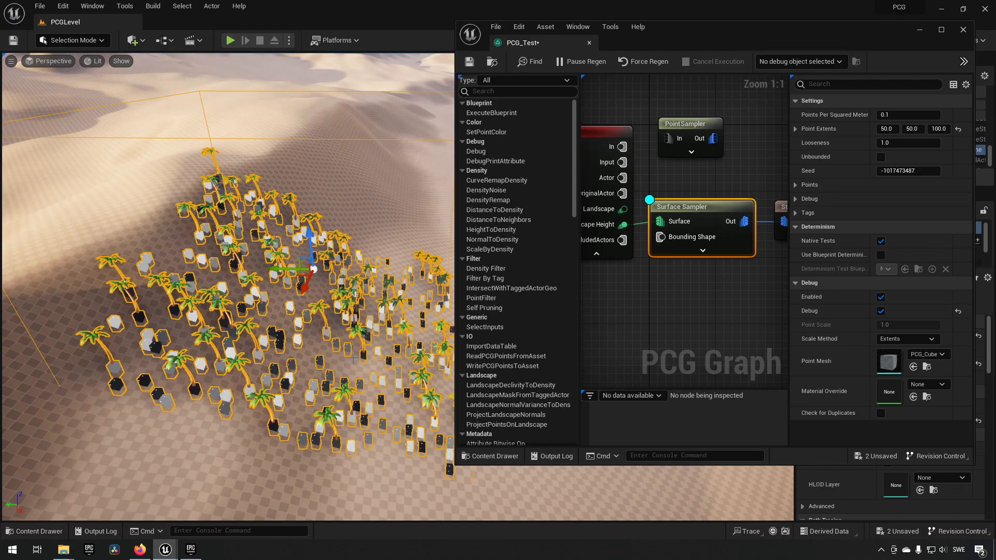
scroll(299, 360, "up", 10)
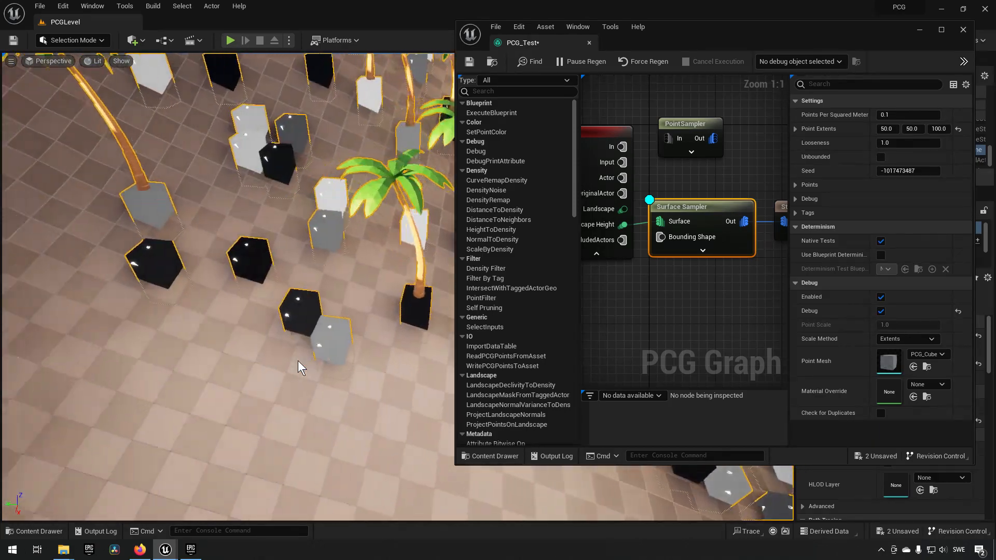
key("s")
mouse_move(297, 360)
right_mouse_down()
mouse_move(329, 346)
mouse_move(289, 373)
right_mouse_up()
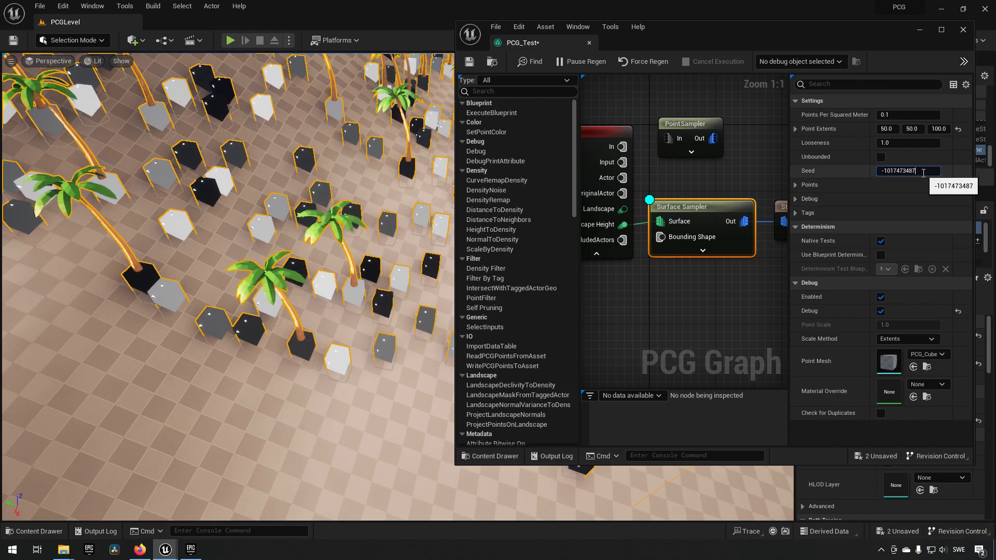
scroll(923, 172, "down", 1)
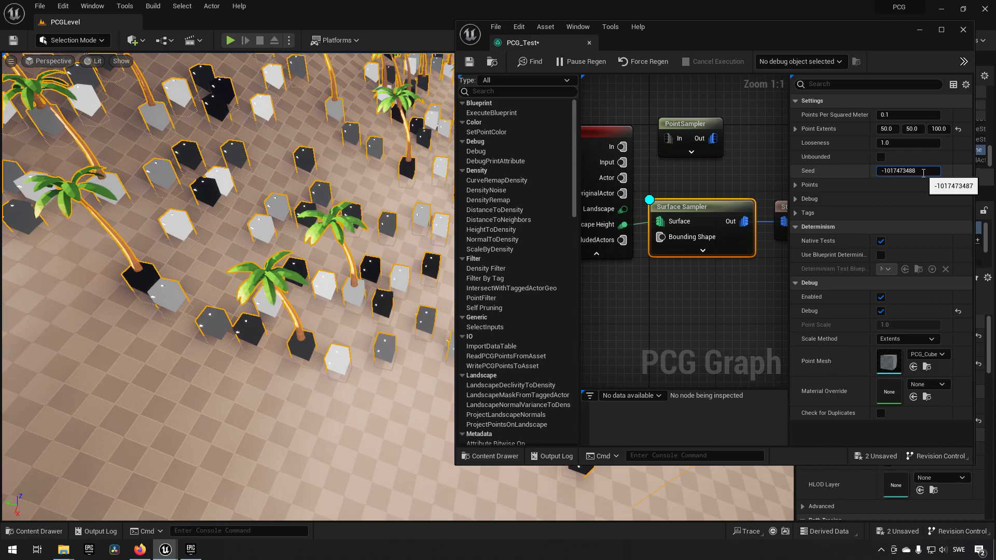
key("Return")
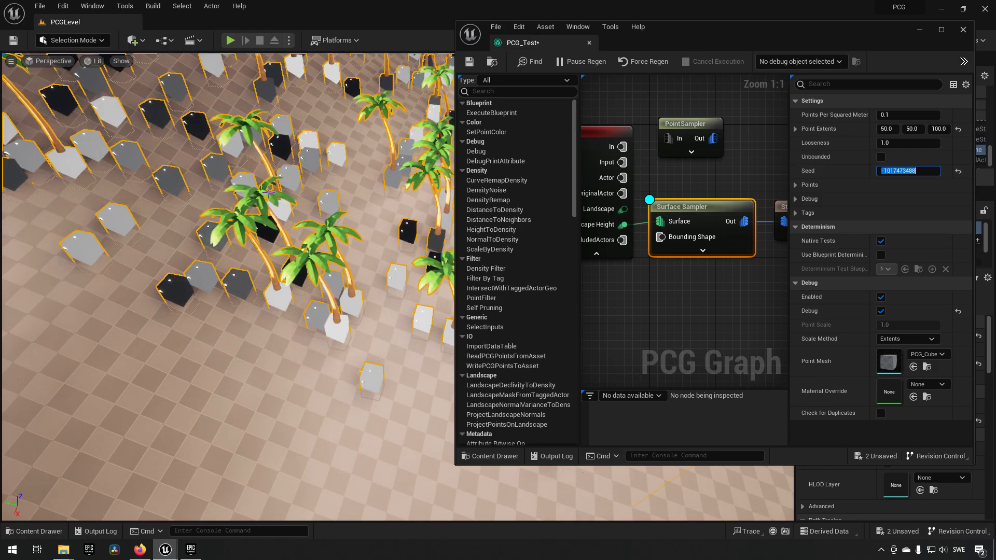
left_click(922, 172)
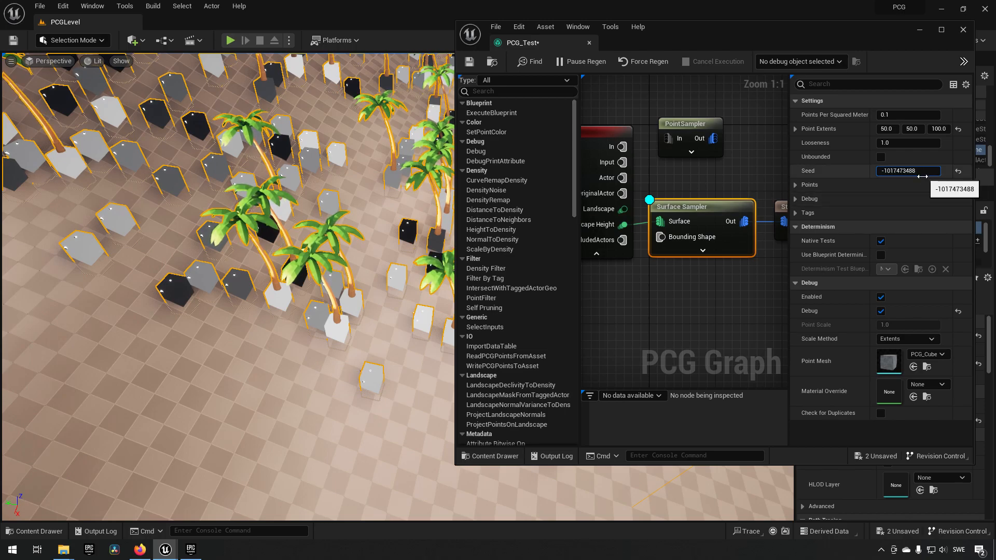
key("BackSpace")
type("7")
key("Return")
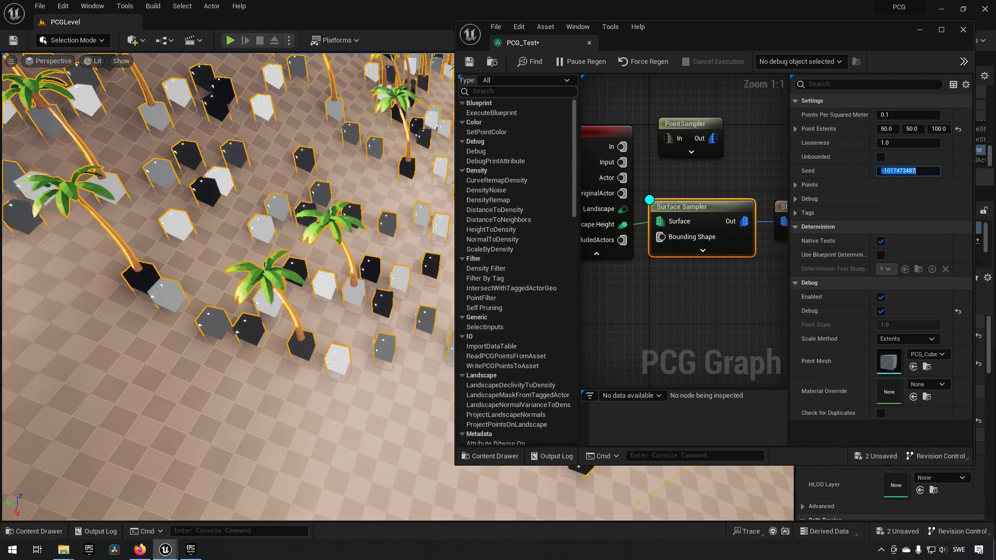
key("Return")
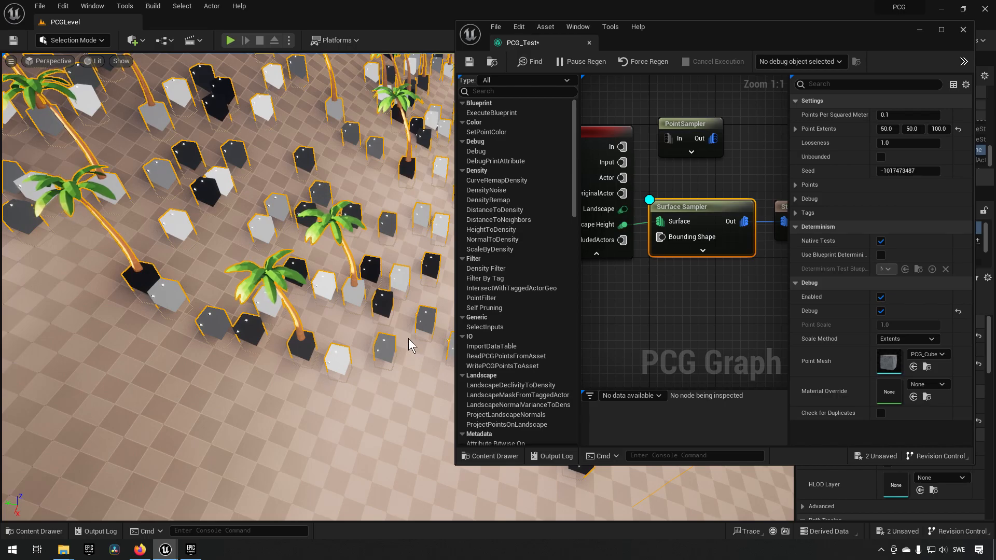
scroll(410, 349, "down", 15)
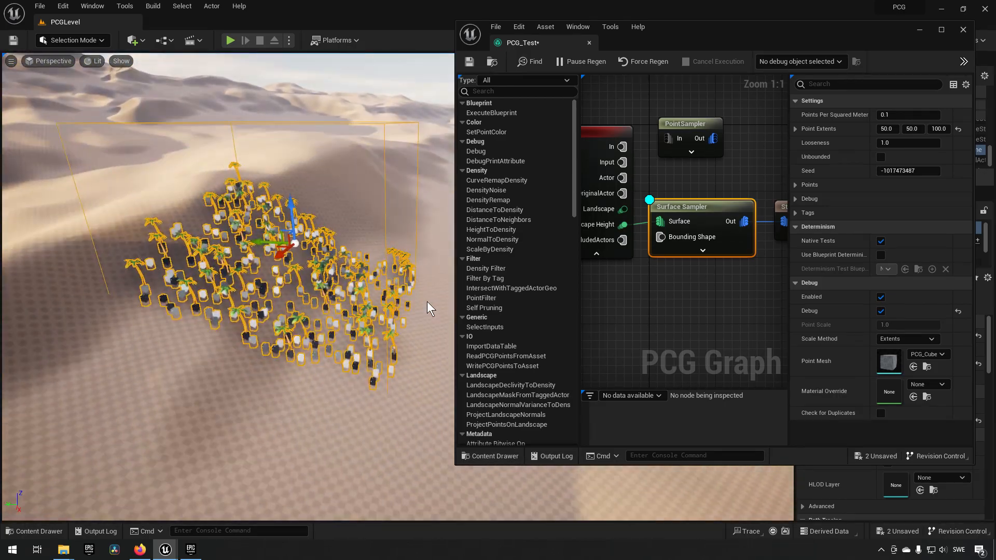
right_click_drag(427, 301, 394, 291)
scroll(434, 313, "up", 12)
scroll(435, 313, "down", 14)
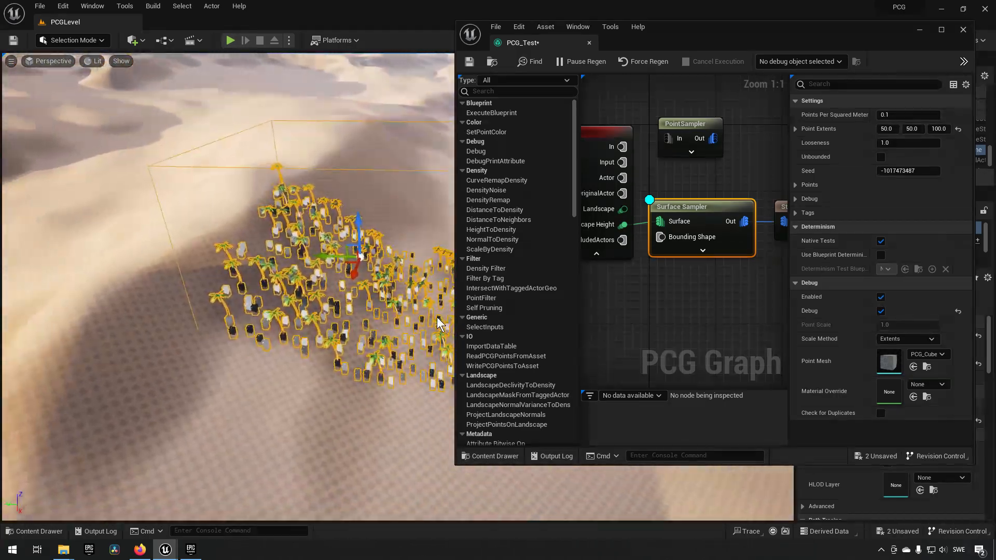
scroll(437, 317, "up", 5)
left_click(371, 332)
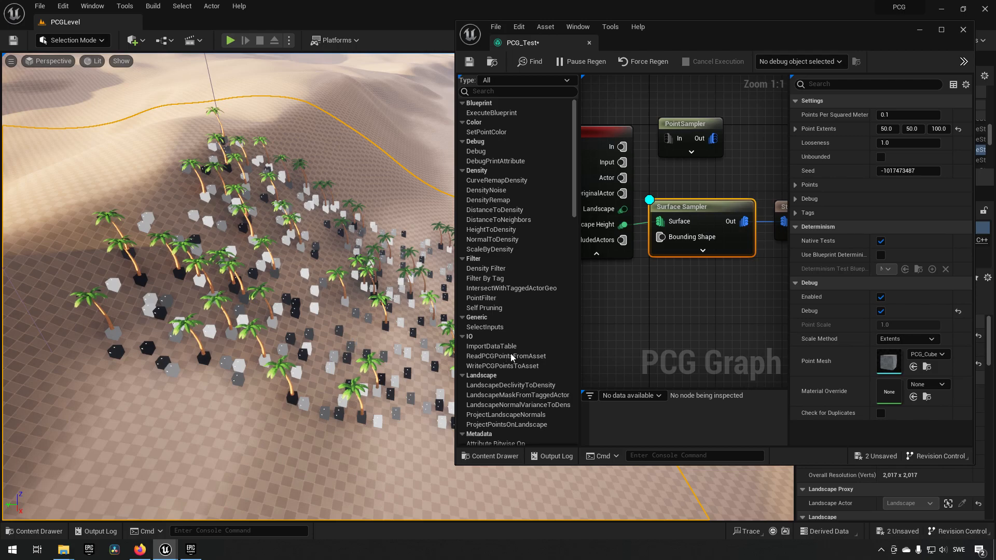
- Add a Transform Points node to the graph and place it below the StaticMeshSpawner
right_click_drag(665, 316, 672, 311)
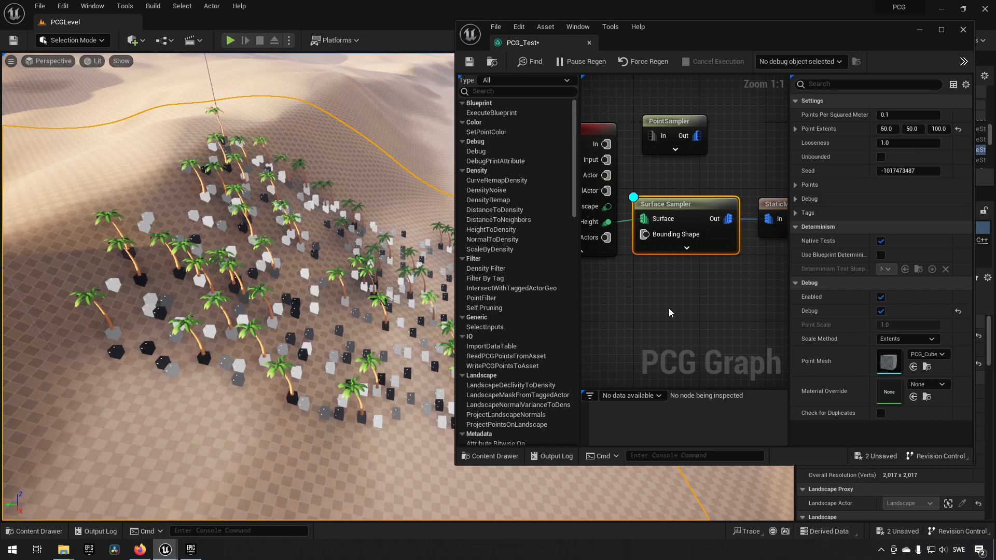
right_click_drag(690, 306, 621, 292)
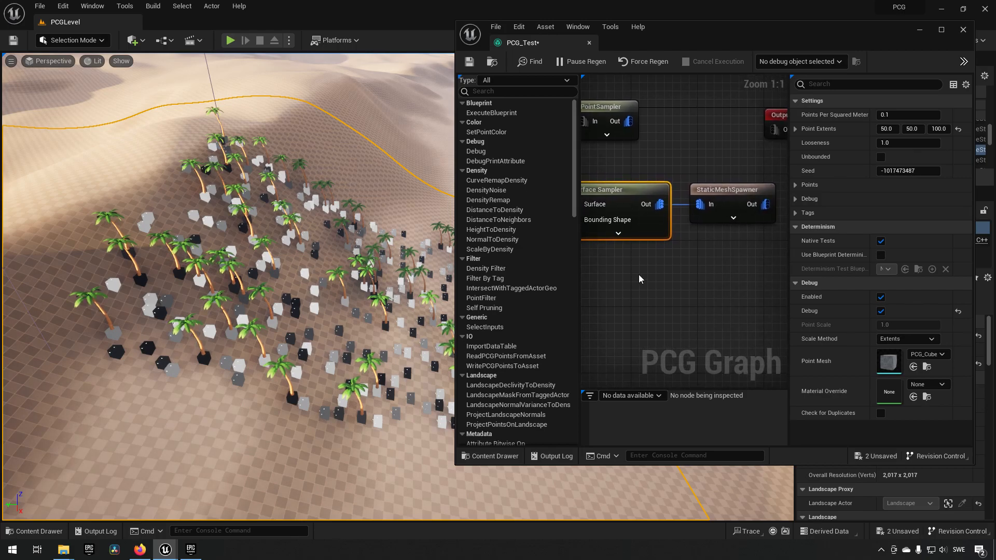
right_click(677, 298)
type("transform")
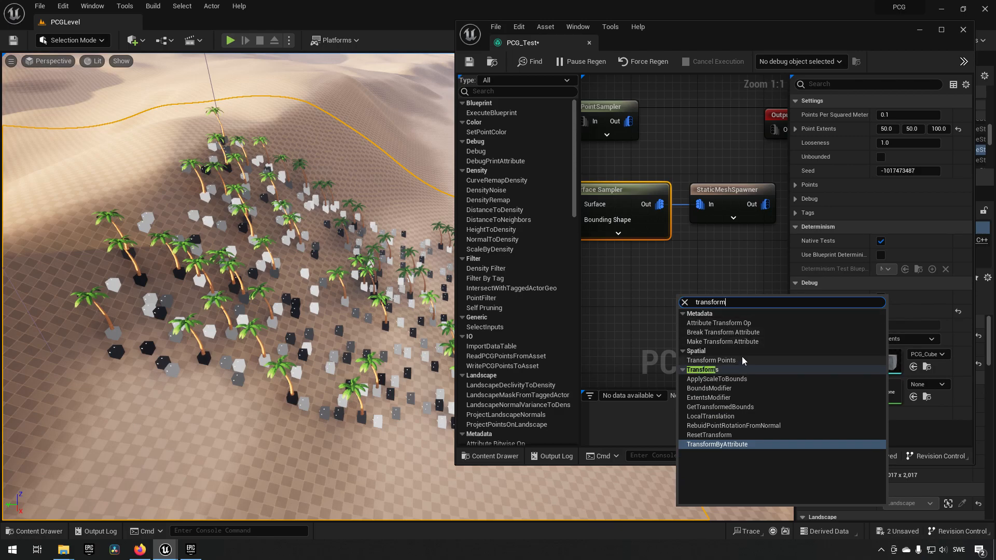
left_click(711, 360)
left_click_drag(715, 313, 712, 285)
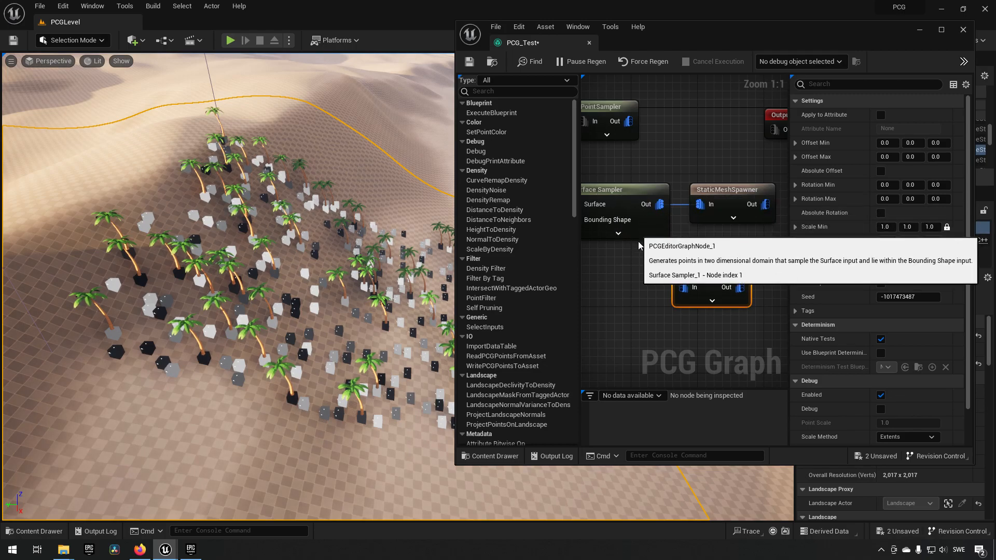
- Connect the Surface Sampler's output to Transform Points and the Transform Points output to the StaticMeshSpawner's input
left_click_drag(659, 204, 688, 292)
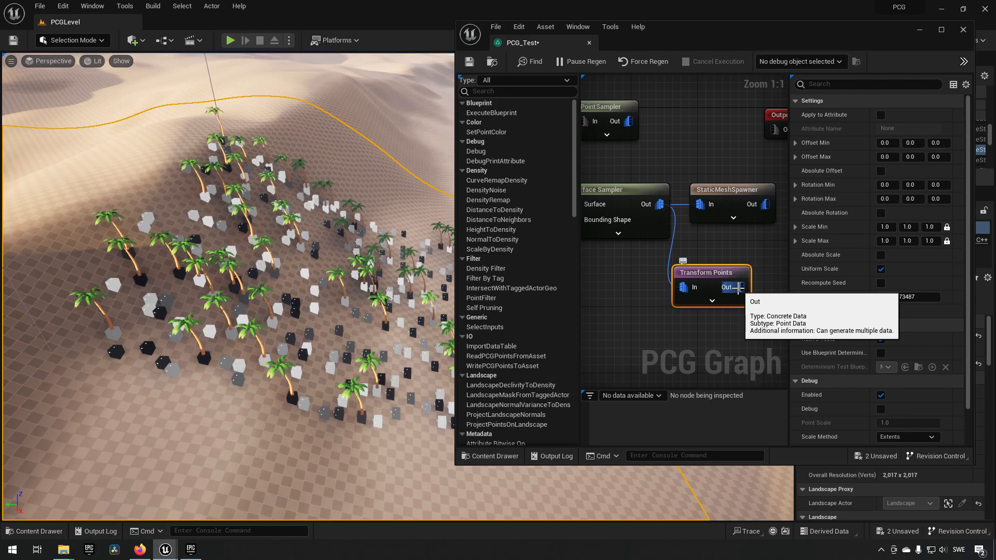
double_click(698, 273)
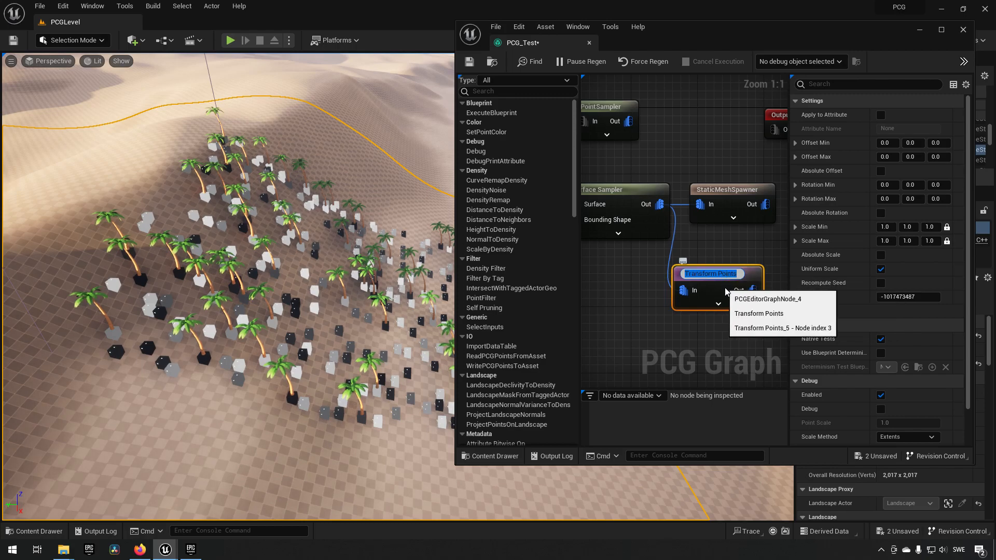
left_click(725, 333)
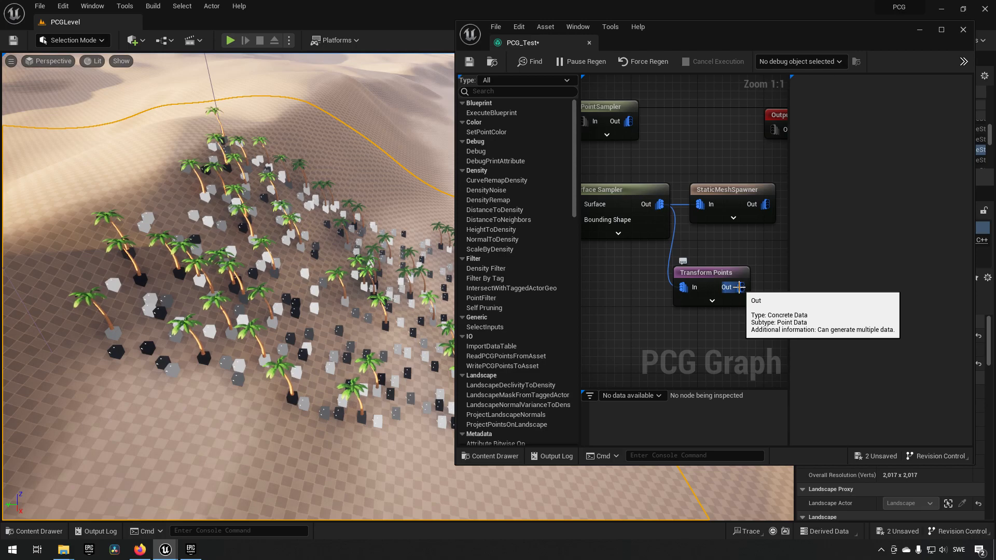
left_click(700, 204, "alt")
left_click_drag(737, 286, 699, 204)
- Set the Z value of the Transform Points node's Rotation Max to 360
left_click(723, 272)
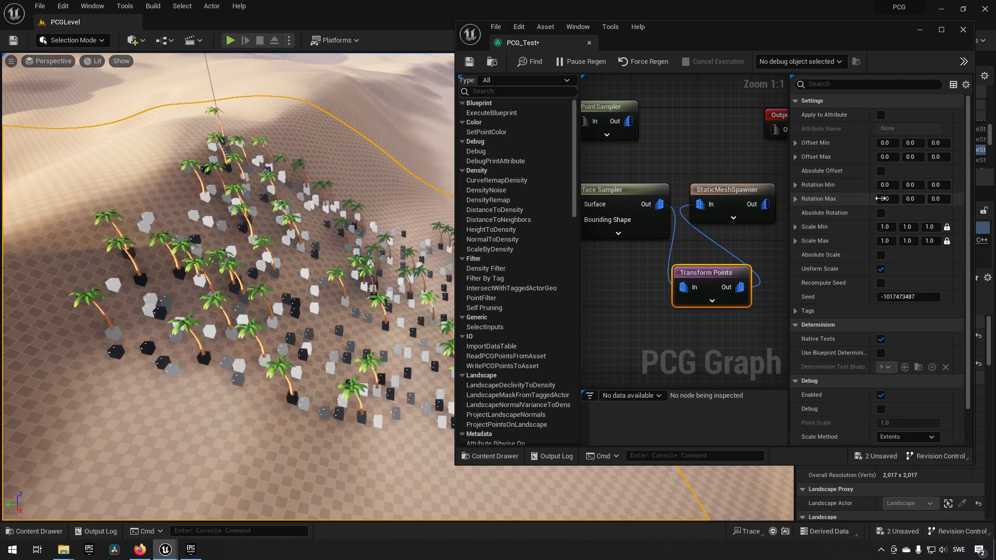
left_click(936, 199)
type("36")
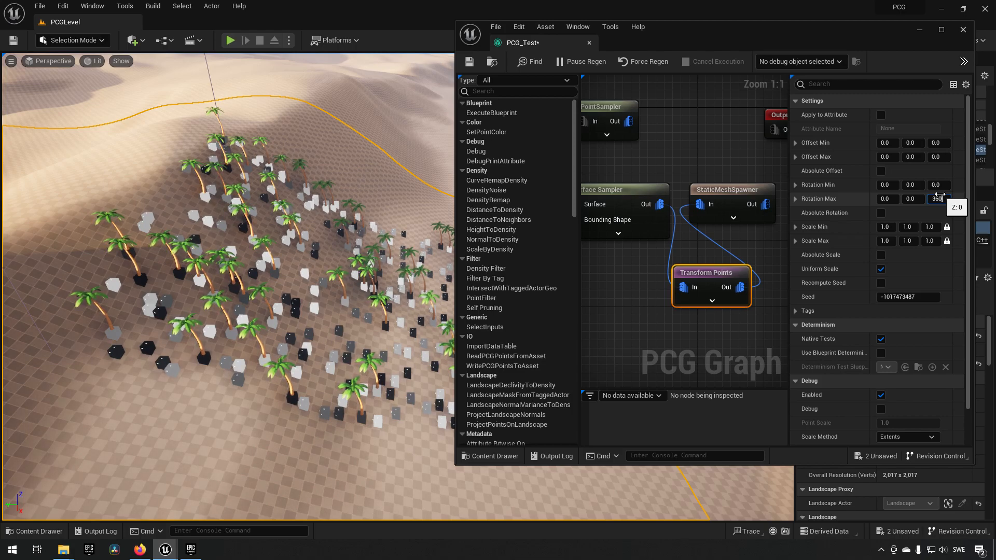
key("Return")
- Examine the rotation of the scattered palm trees in the level from several distances
key("w")
right_click_drag(384, 346, 386, 325)
key("s")
key("w")
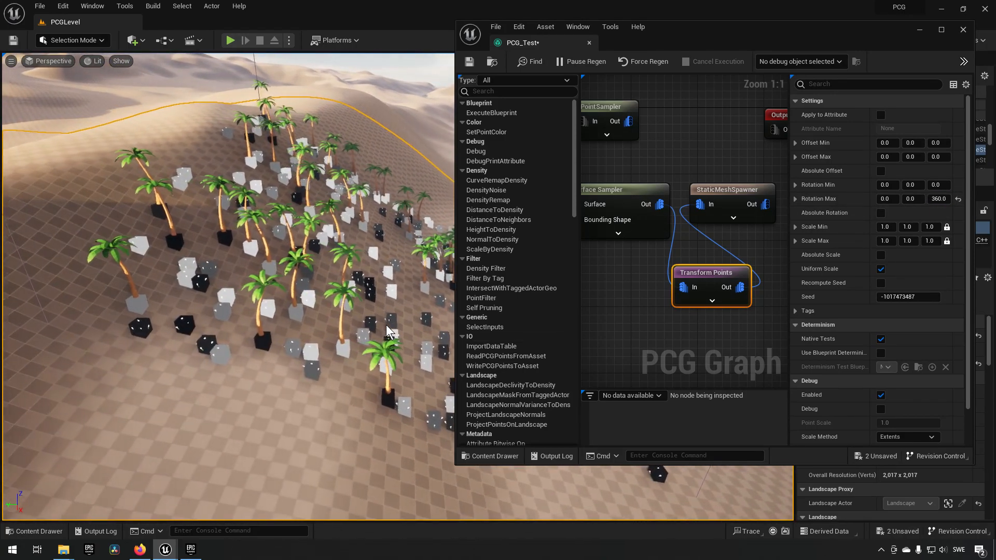
scroll(390, 325, "down", 10)
scroll(390, 325, "up", 8)
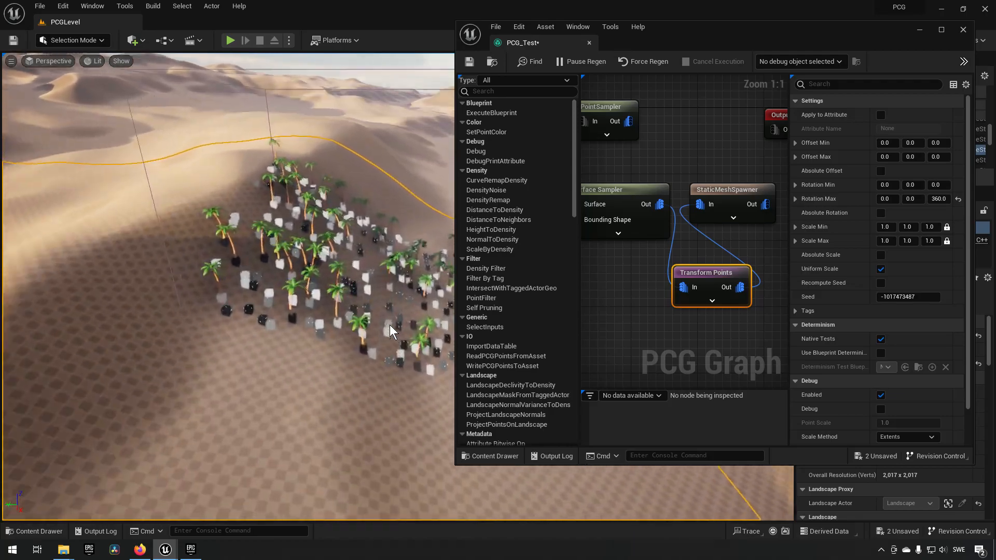
scroll(390, 325, "up", 8)
scroll(390, 326, "down", 4)
right_click_drag(390, 325, 270, 220)
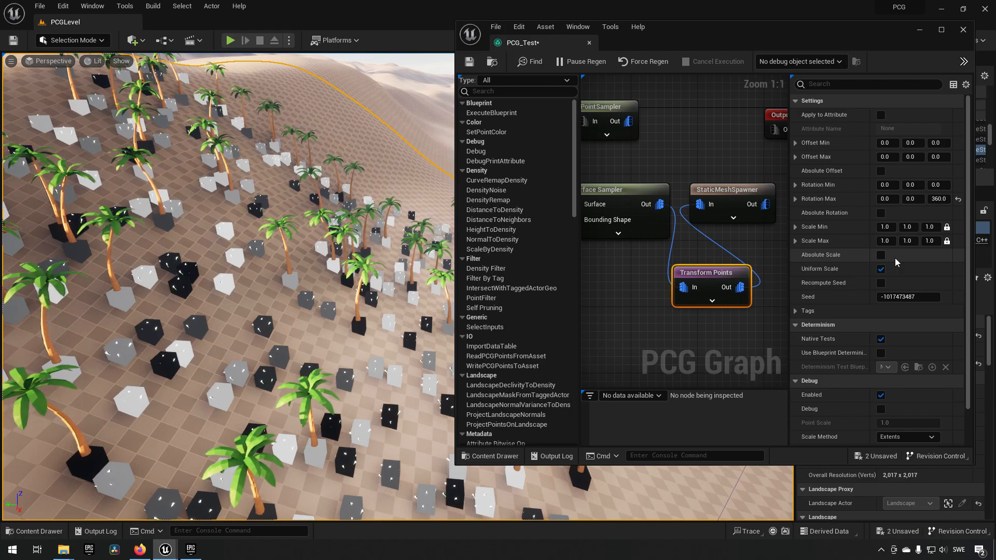
- Set the Transform Points node's Scale Min to 0.8 on all axes and check the palm sizes in the level
left_click(930, 227)
left_click(929, 242)
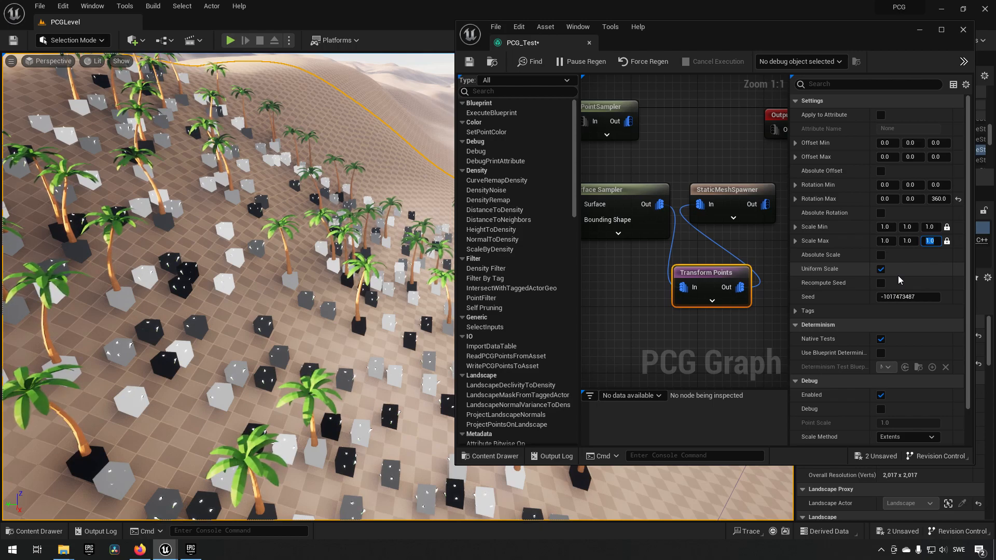
left_click(932, 227)
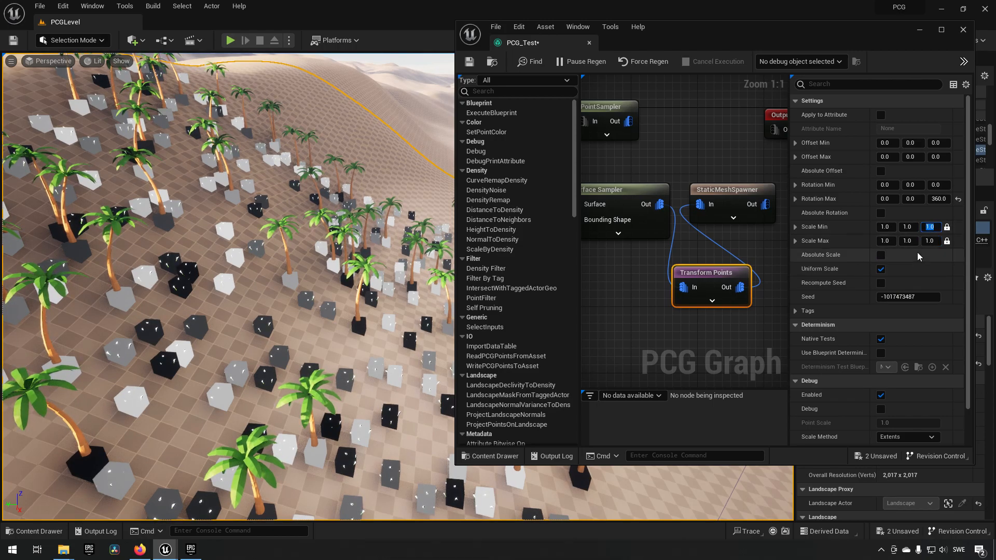
type("0.8")
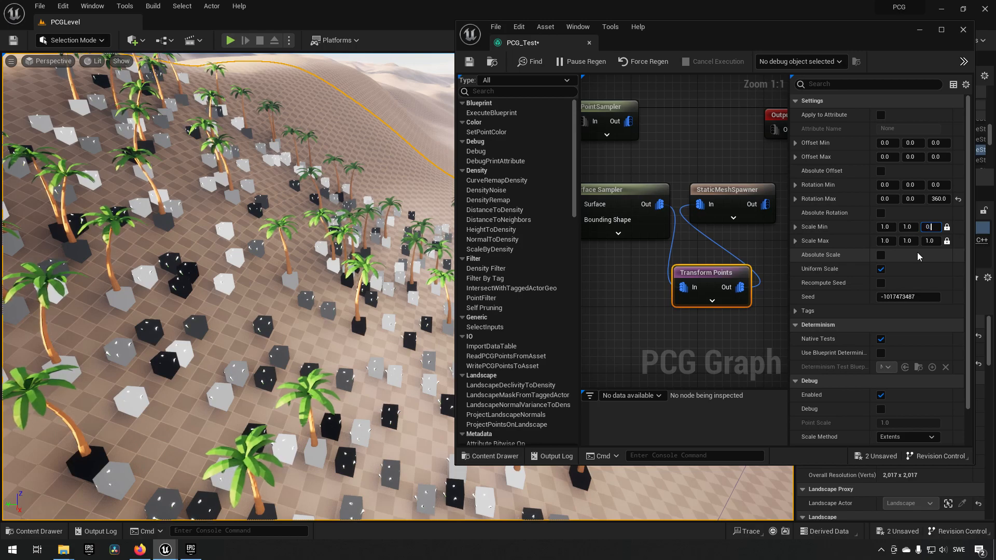
key("Return")
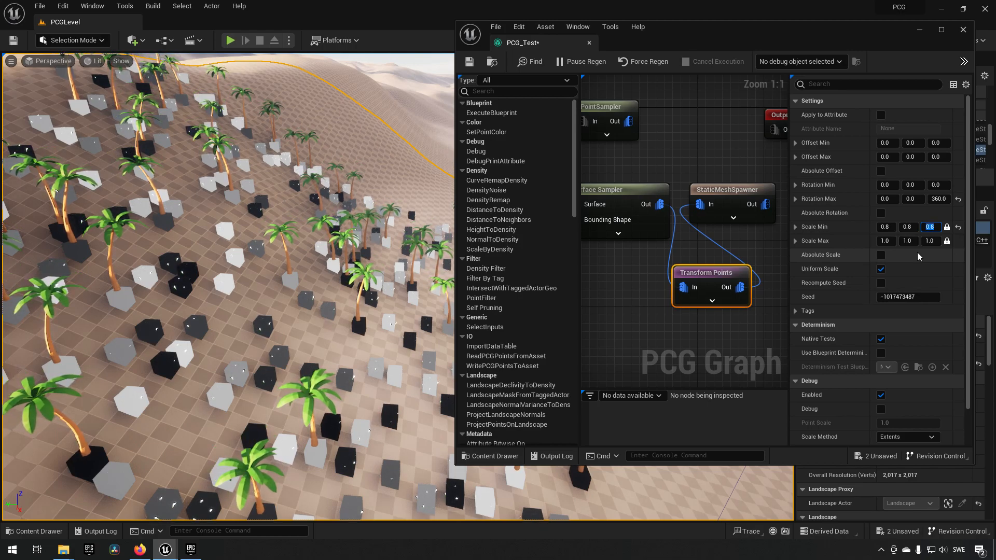
right_click_drag(254, 331, 241, 314)
right_click_drag(366, 323, 295, 309)
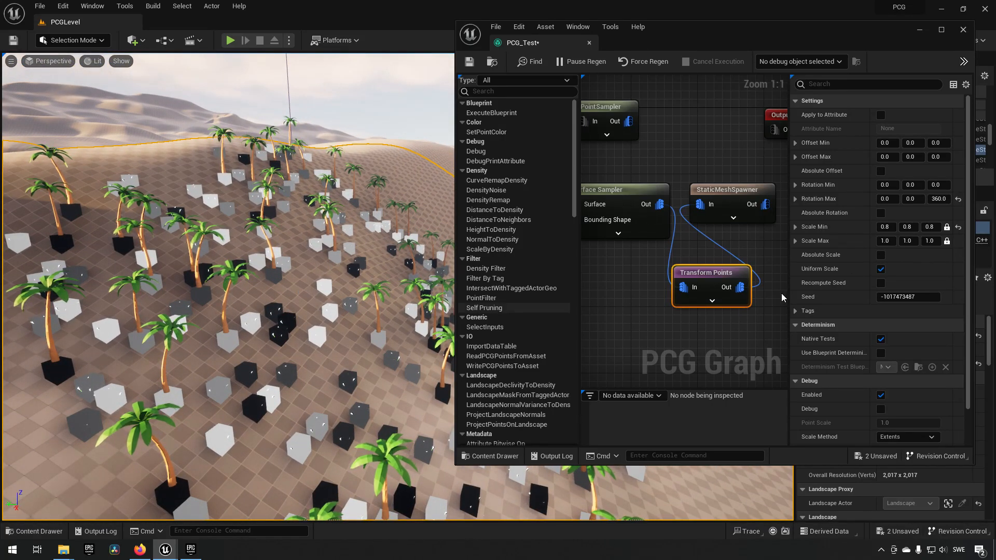
- Try a Scale Min of 0.1 on all axes of the Transform Points node and check the palm sizes
left_click(930, 227)
type("0.1")
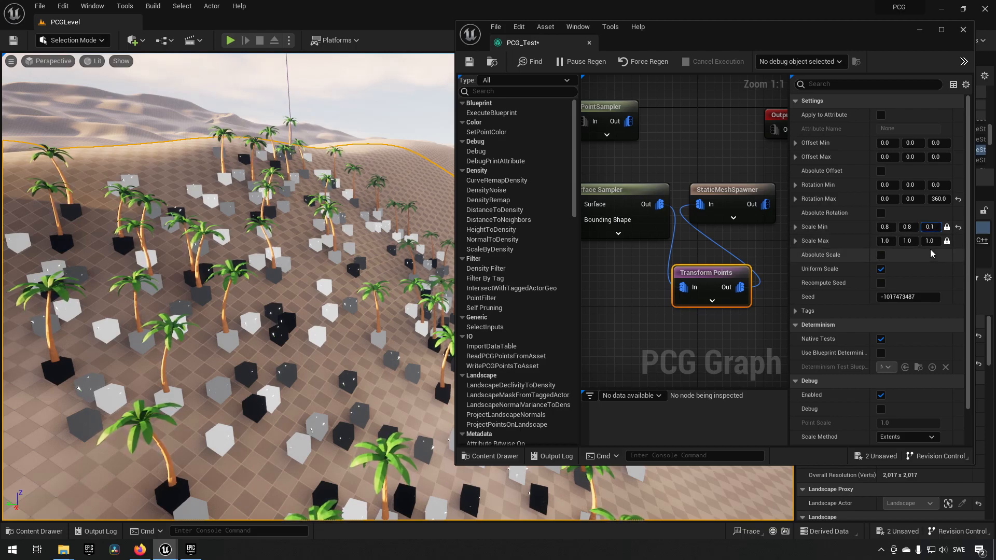
key("Return")
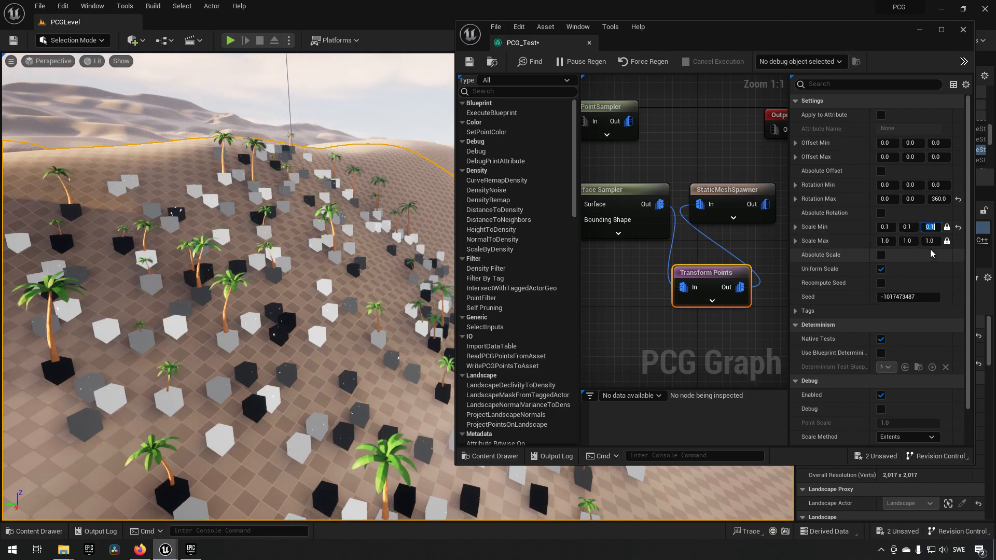
right_click_drag(218, 340, 389, 337)
left_click(284, 337)
- Return the Transform Points node's Scale Min to 0.8 on all axes
left_click(929, 226)
type("0.8")
key("Return")
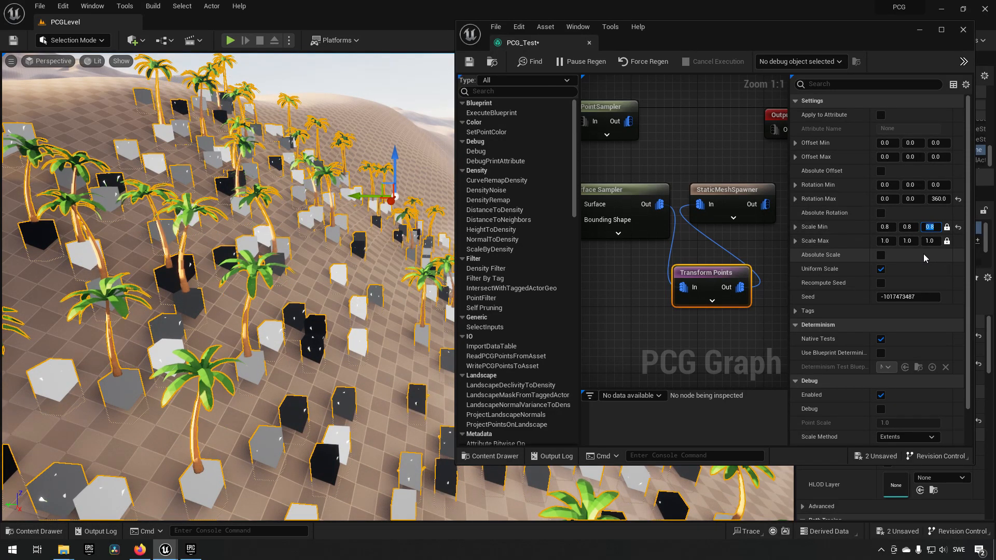
right_click_drag(390, 340, 381, 336)
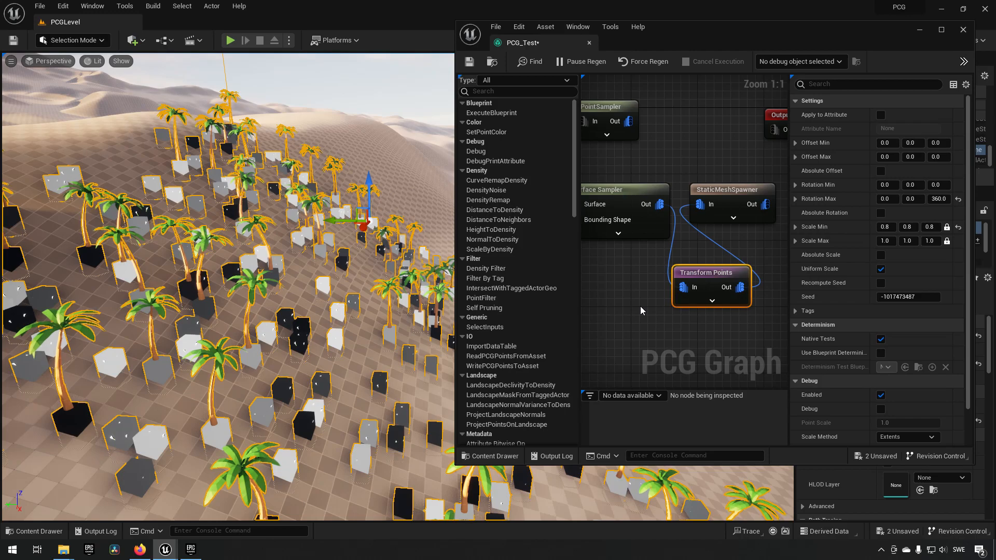
- Widen the graph editor window and look through the Density category of nodes that can be added
right_click_drag(670, 322, 637, 310)
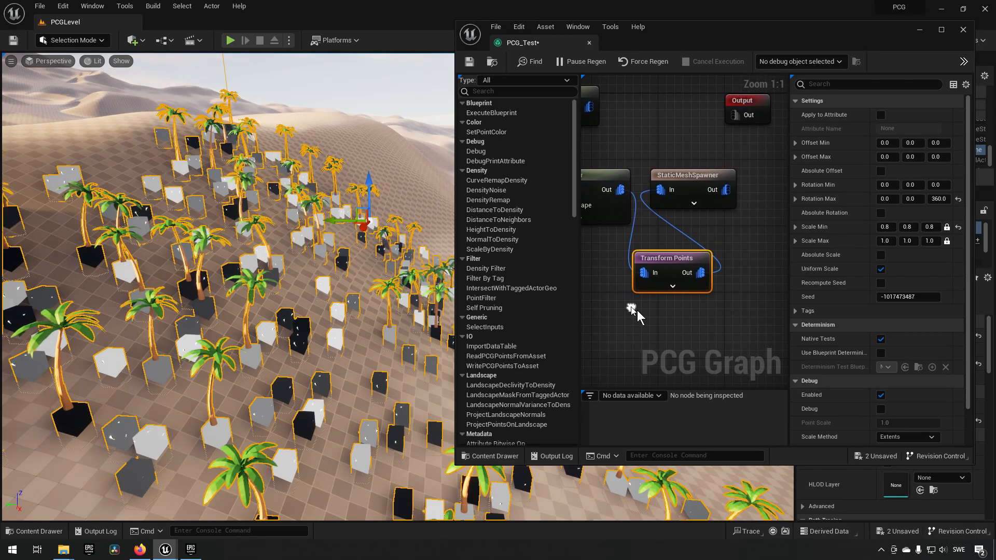
left_click_drag(454, 339, 315, 321)
left_click(640, 293)
right_click(643, 275)
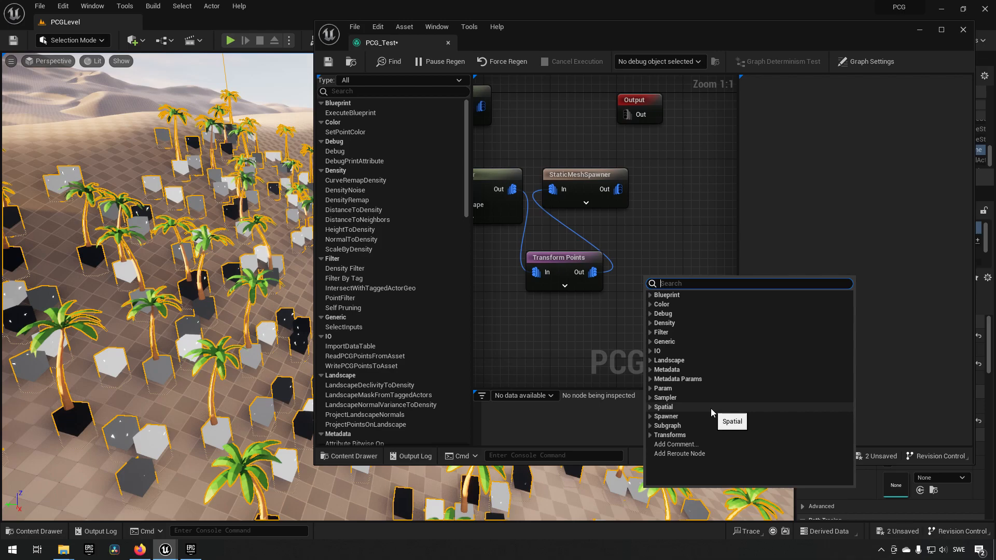
left_click(650, 323)
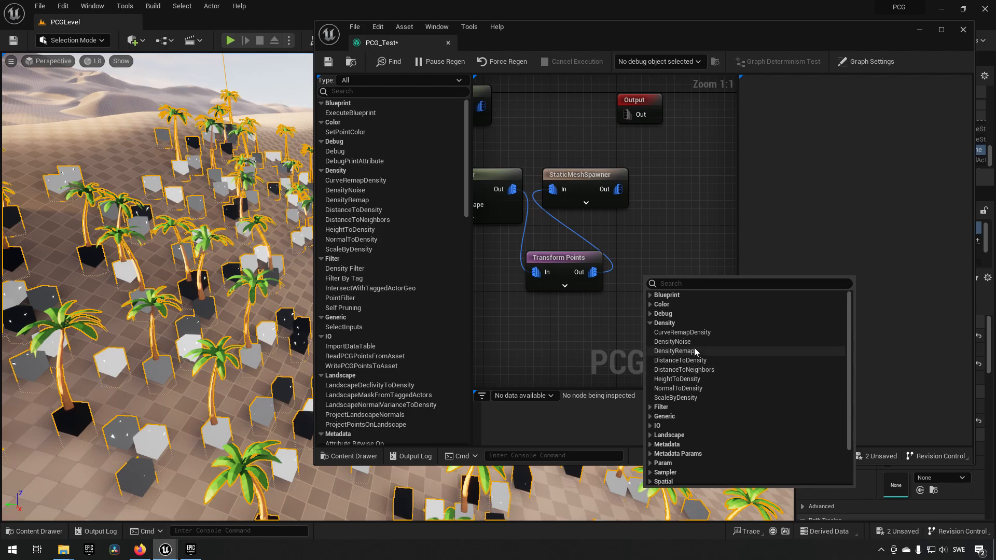
left_click(547, 325)
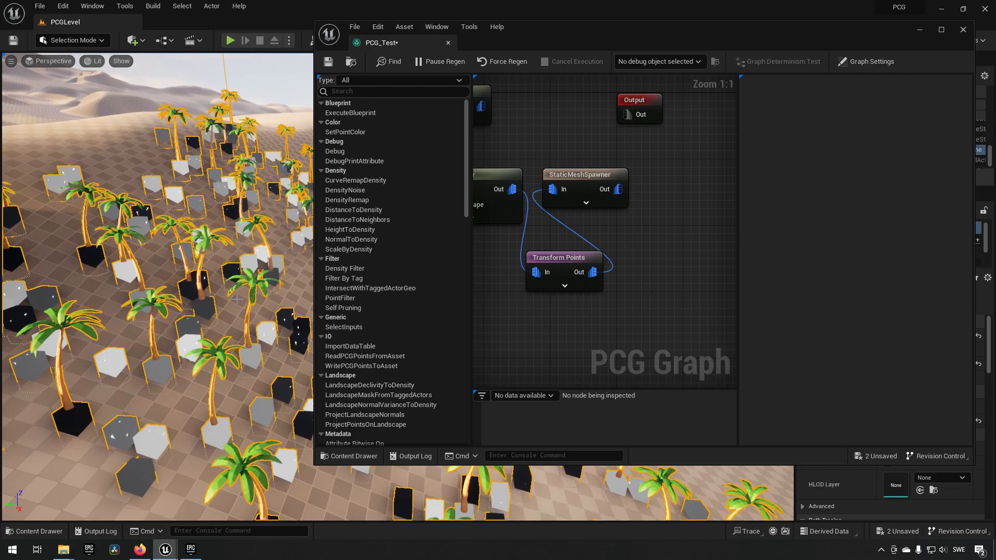
- Add a Density Filter node after Transform Points, connect its output to the StaticMeshSpawner's input, and line it up beside Transform Points
right_click_drag(632, 323, 611, 302)
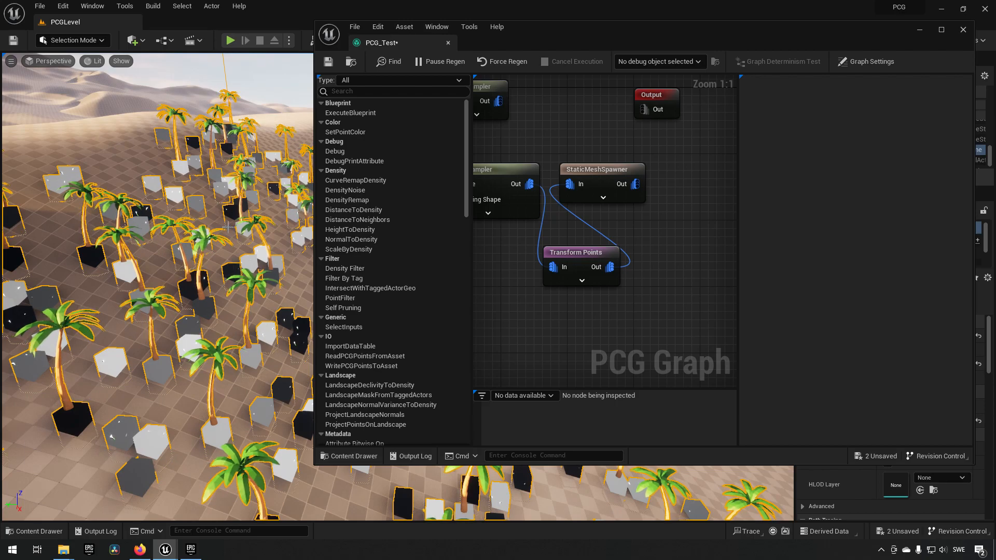
left_click_drag(610, 267, 659, 281)
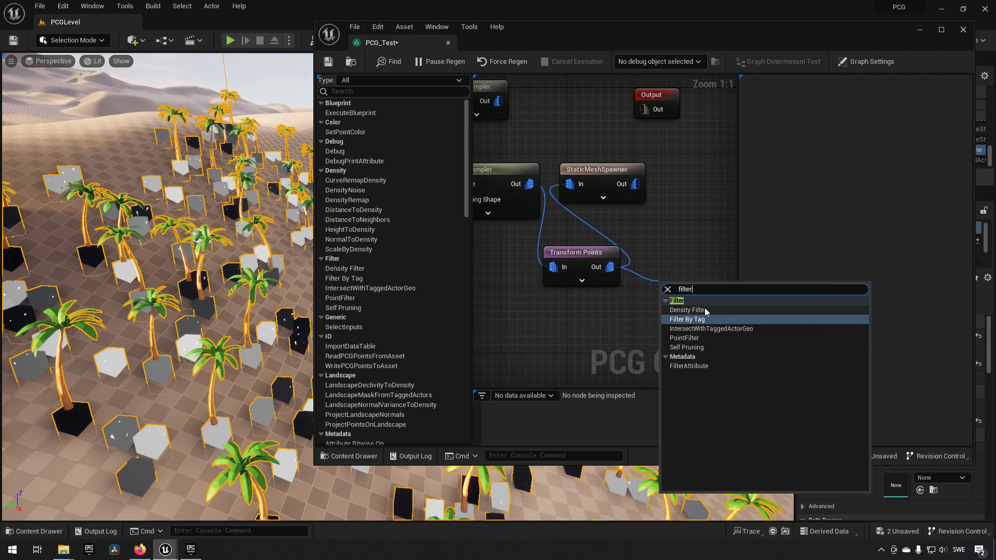
left_click(688, 310)
right_click_drag(630, 319, 557, 324)
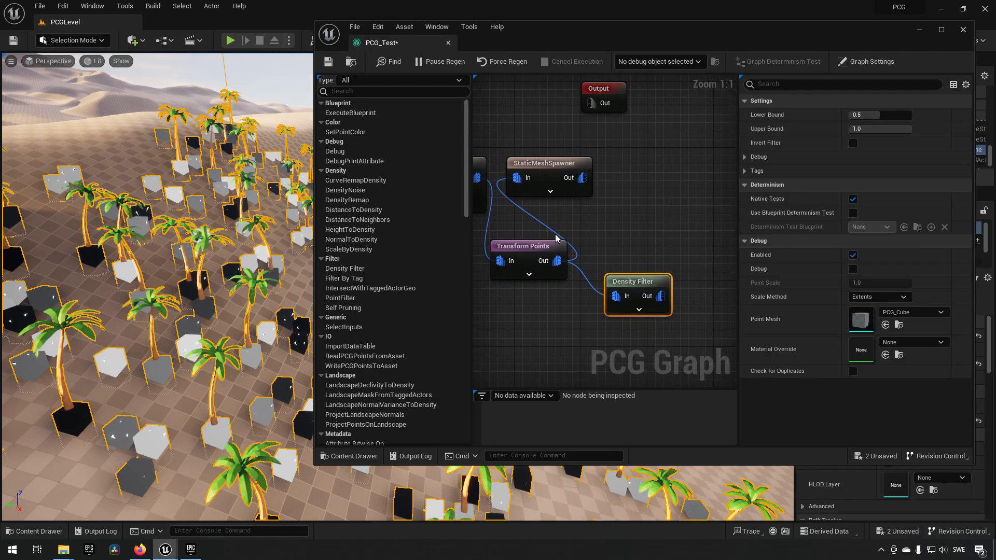
left_click(519, 180, "alt")
left_click_drag(661, 296, 527, 185)
right_click_drag(618, 326, 673, 318)
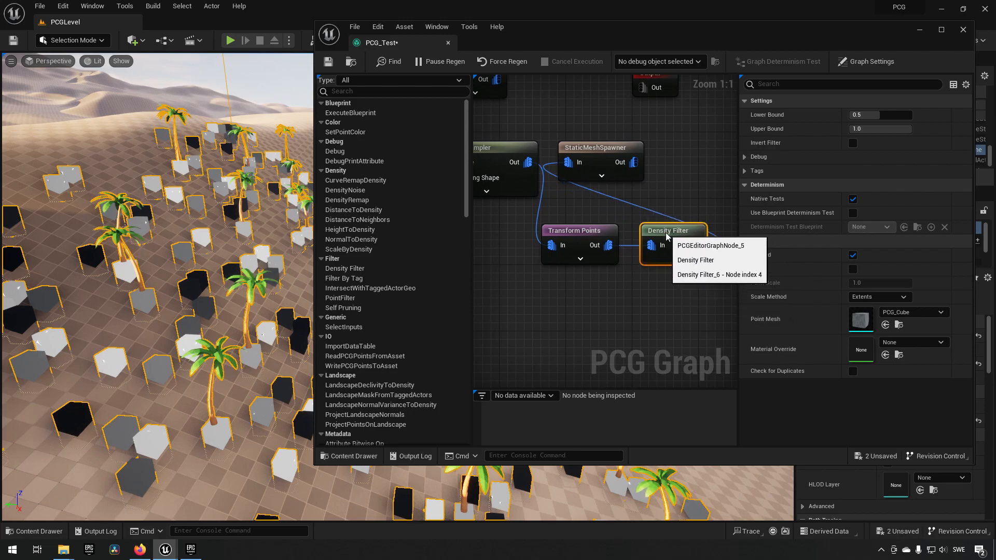
left_click_drag(675, 244, 659, 227)
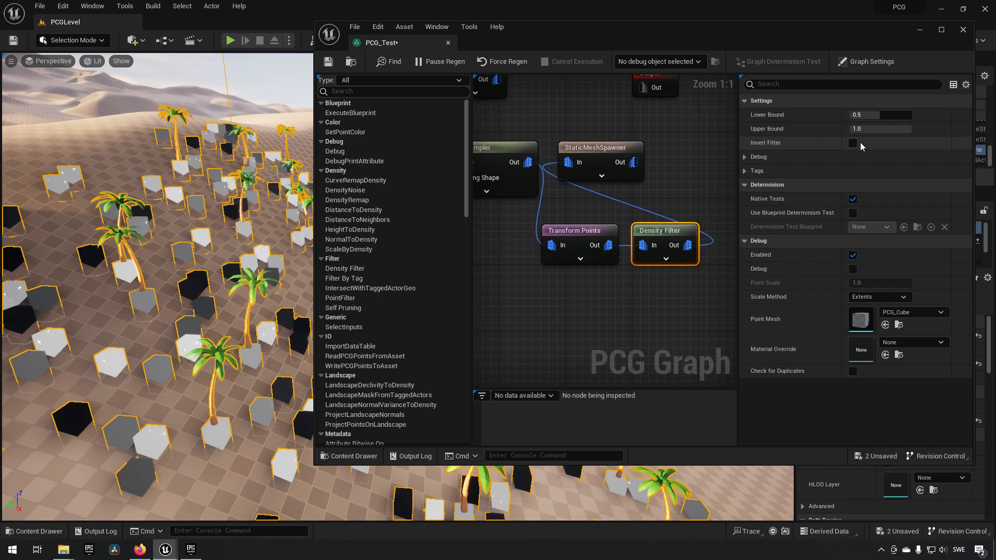
- Toggle the Surface Sampler's debug display off and on repeatedly to compare the density cubes with the spawned meshes up close
right_click_drag(165, 230, 122, 264)
right_click_drag(569, 298, 645, 320)
right_click_drag(240, 259, 285, 253)
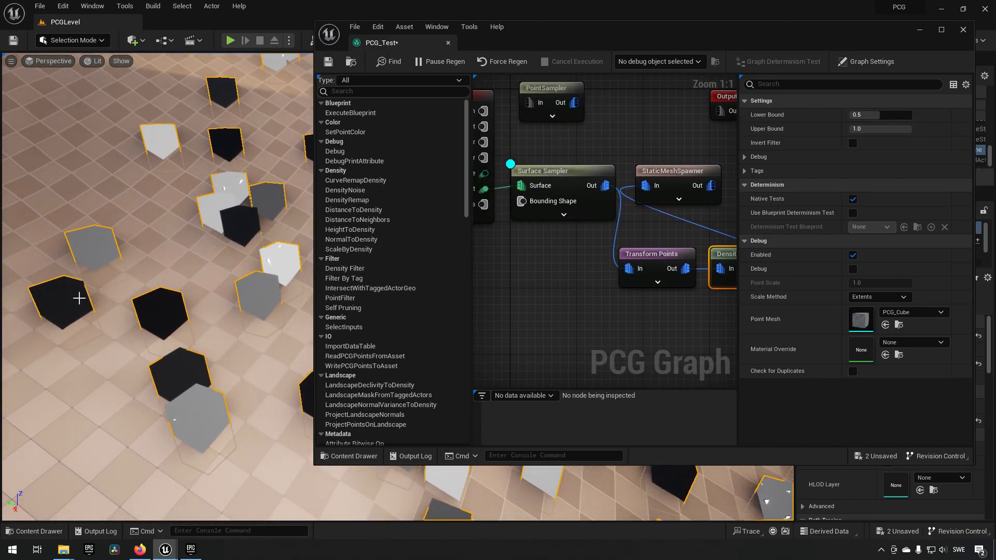
left_click(567, 172)
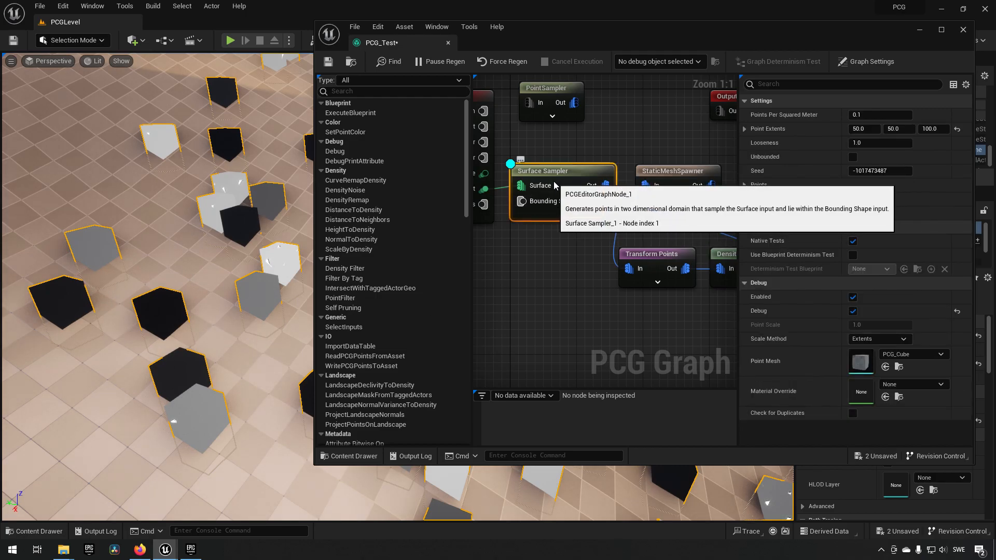
key("d")
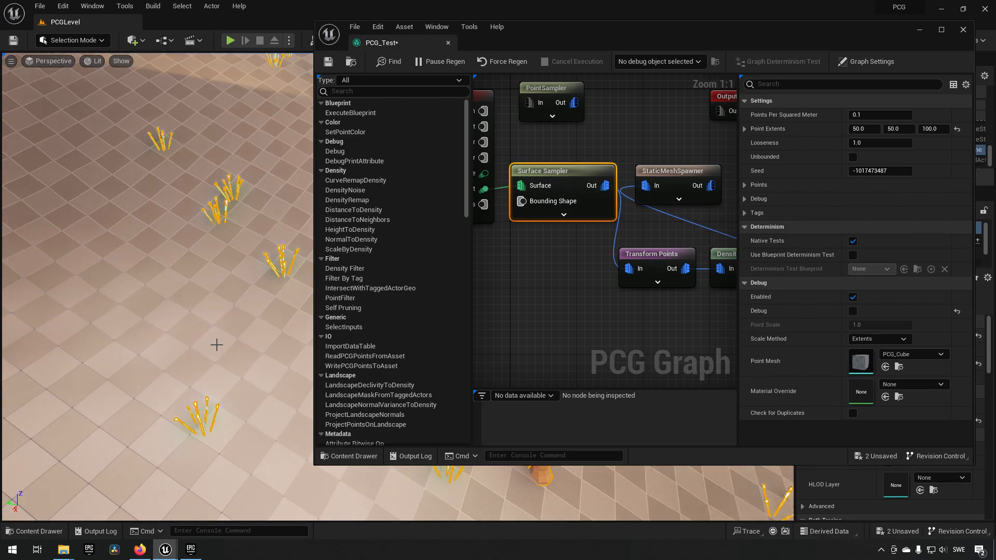
key("d")
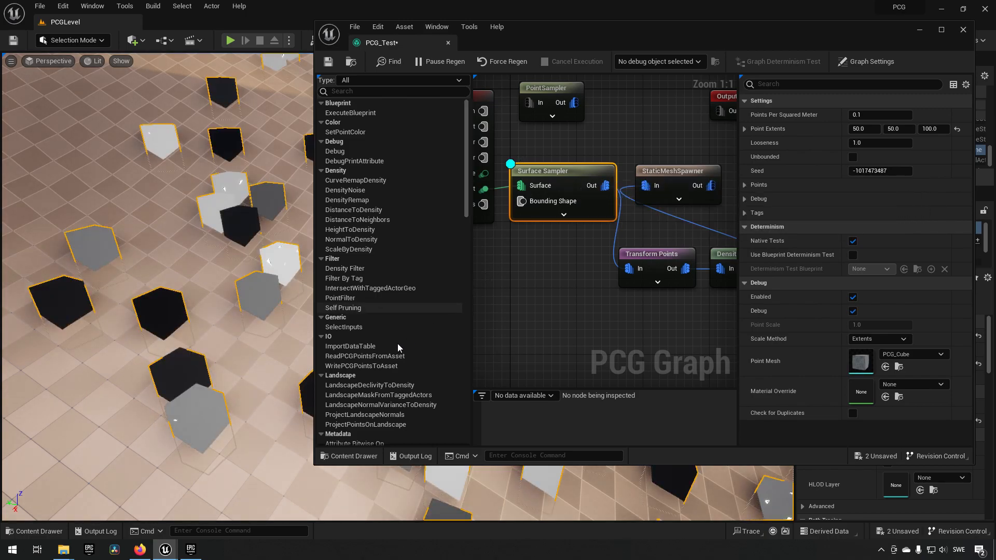
key("d")
key("d")
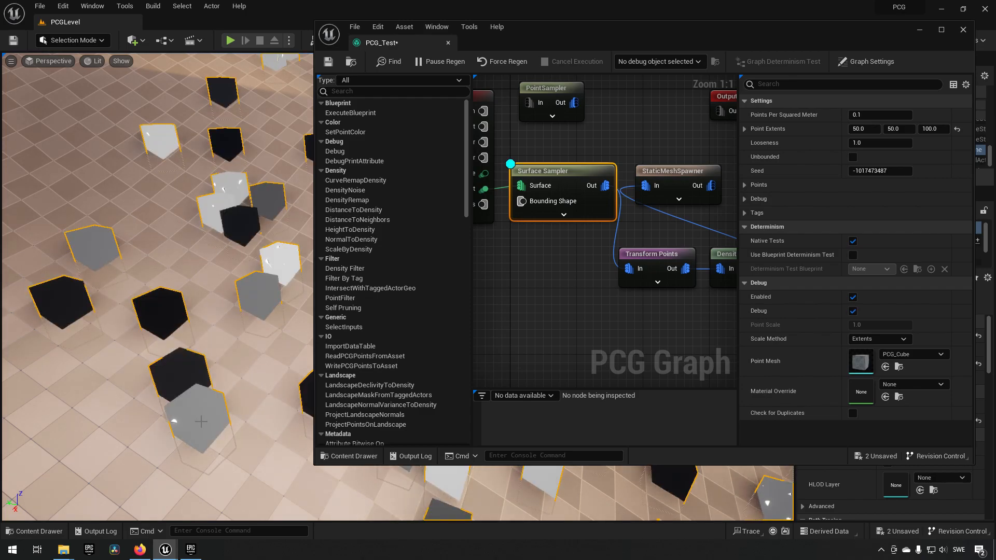
key("d")
key("d")
key("d")
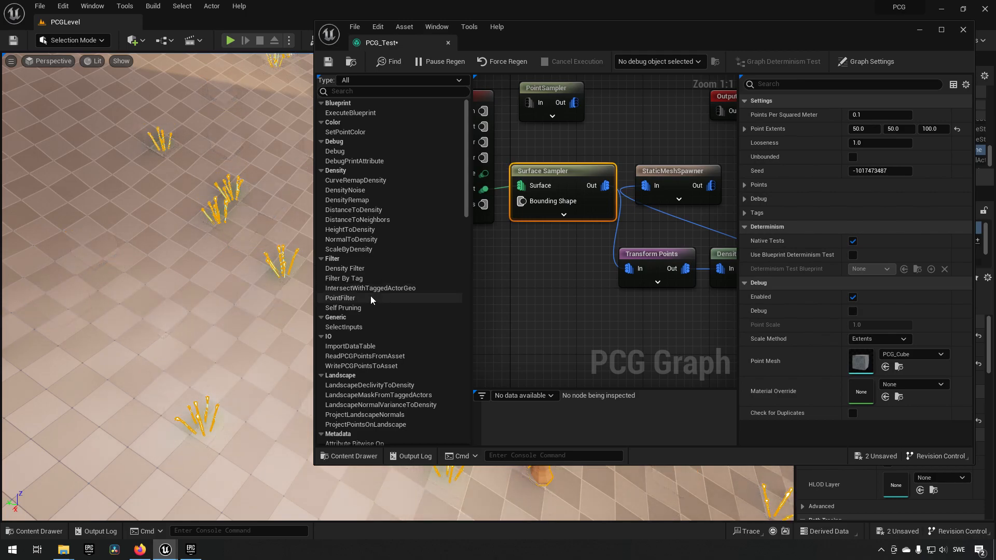
key("d")
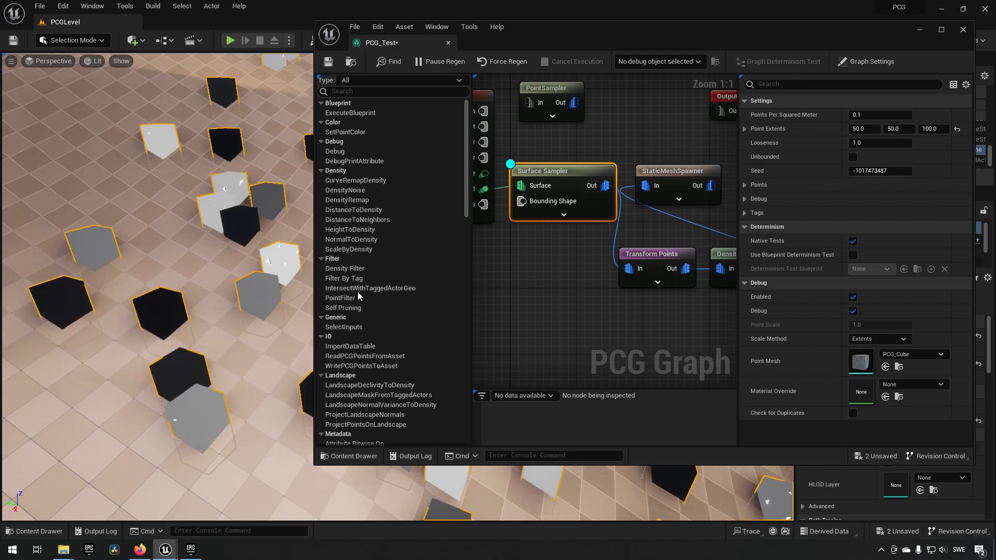
- Set the Density Filter's Lower Bound to 0.0 and check the spawned palms across the landscape
key("s")
mouse_move(168, 267)
right_mouse_down()
mouse_move(183, 274)
mouse_move(169, 267)
right_mouse_up()
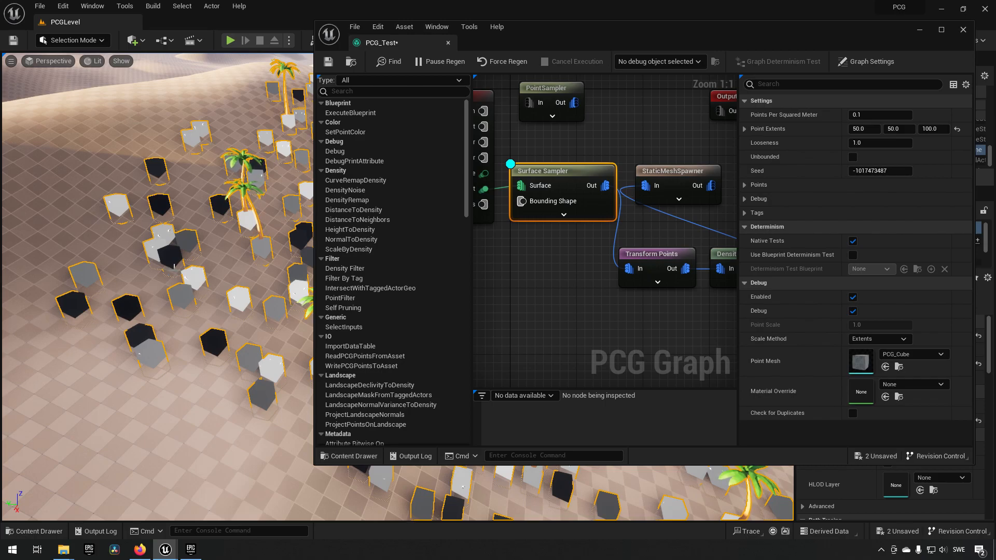
right_click_drag(609, 309, 562, 303)
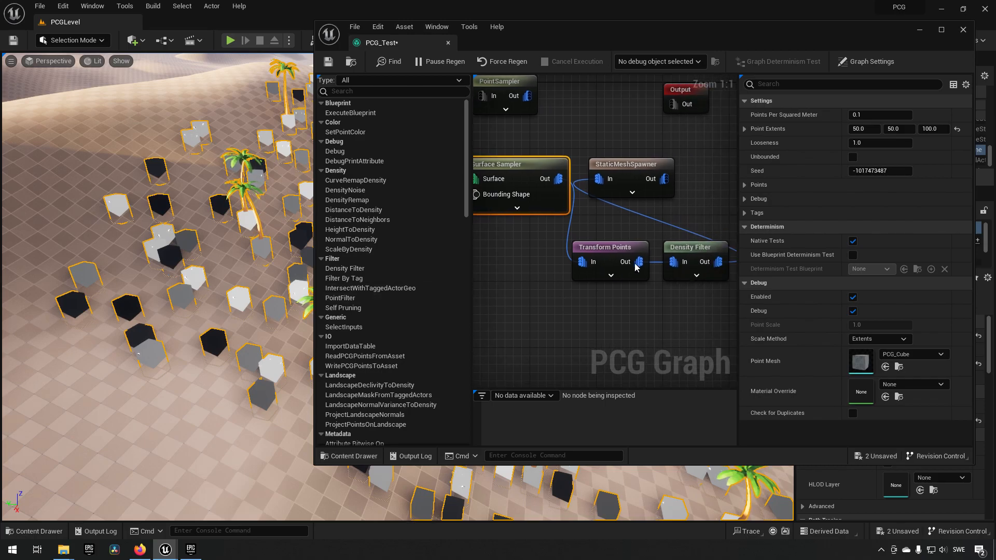
left_click(681, 255)
left_click_drag(873, 118, 836, 118)
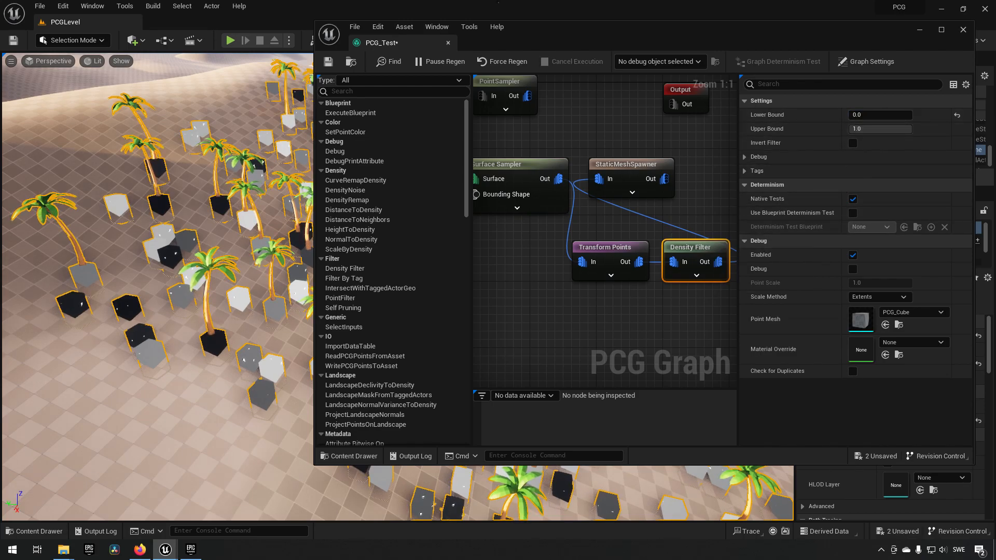
right_click_drag(188, 319, 316, 311)
right_click_drag(187, 320, 134, 328)
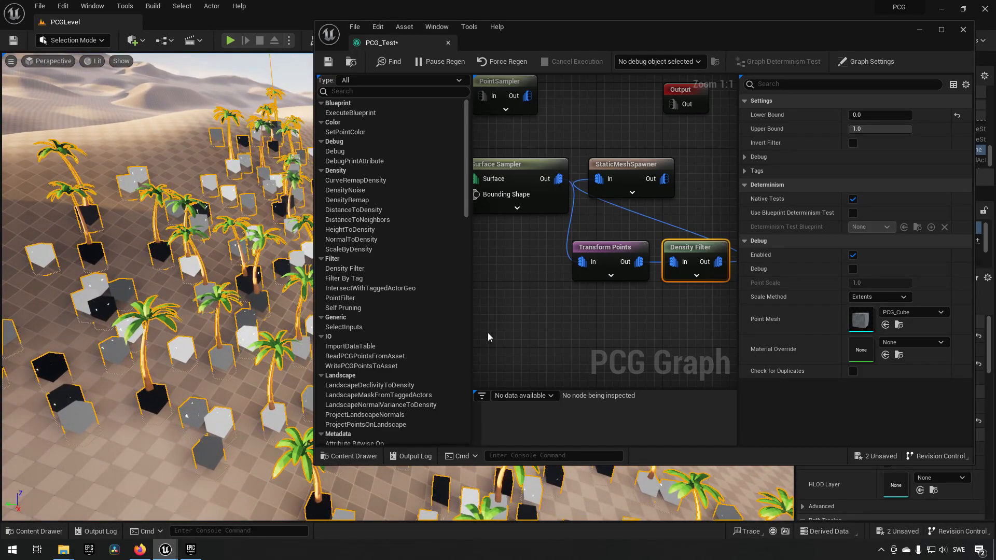
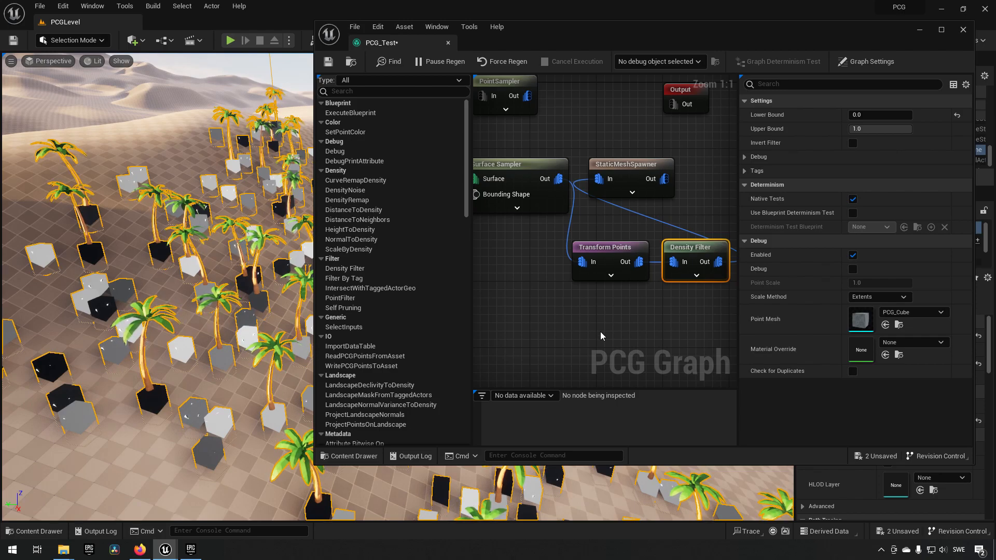
- Inspect the Surface Sampler's output data with the PCG_Test PCG Component as debug object and enlarge the attribute table
left_click(652, 311)
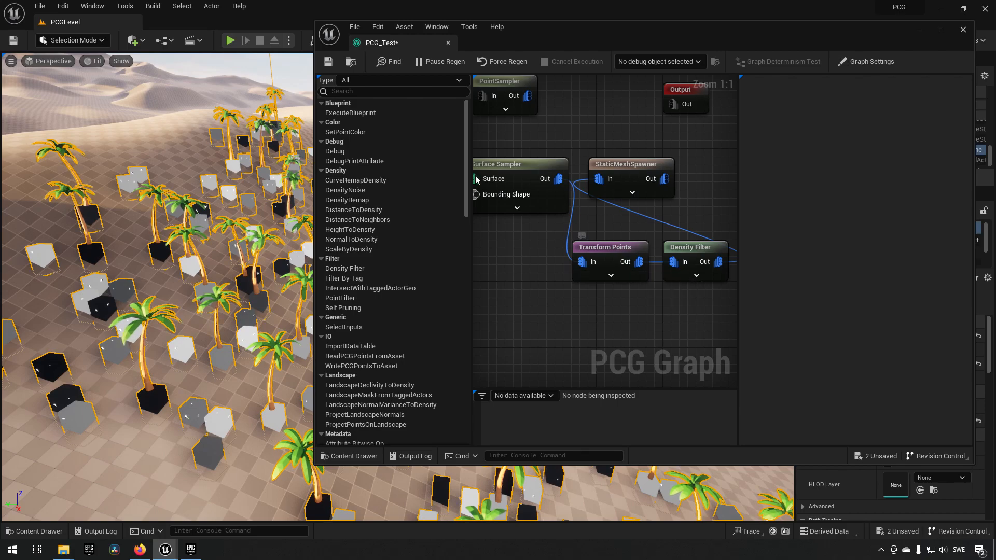
right_click_drag(548, 256, 609, 275)
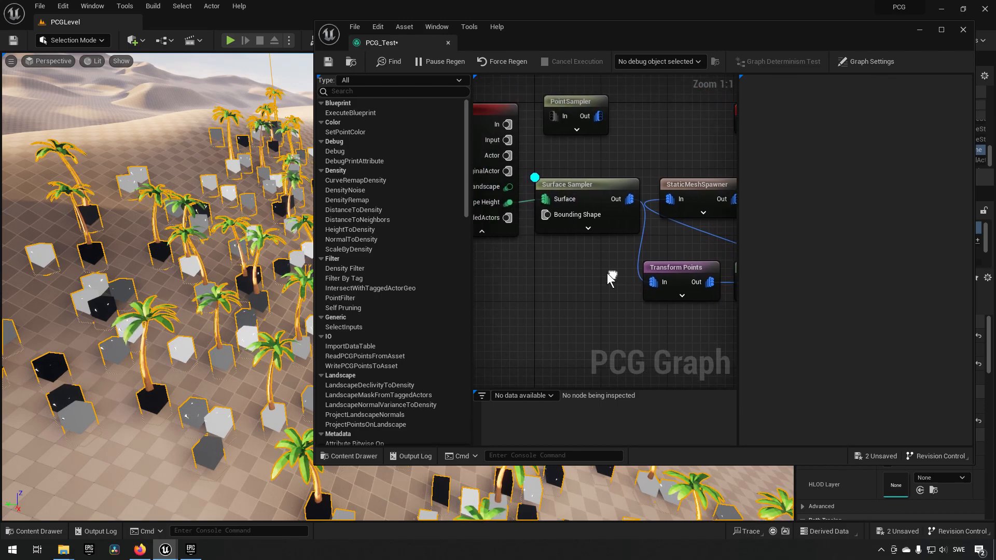
left_click(594, 187)
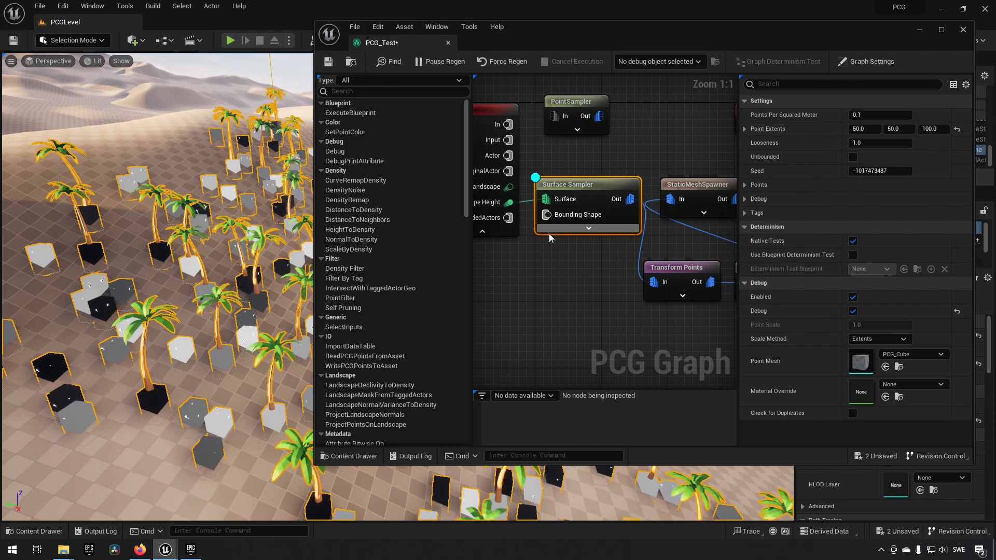
right_click(593, 189)
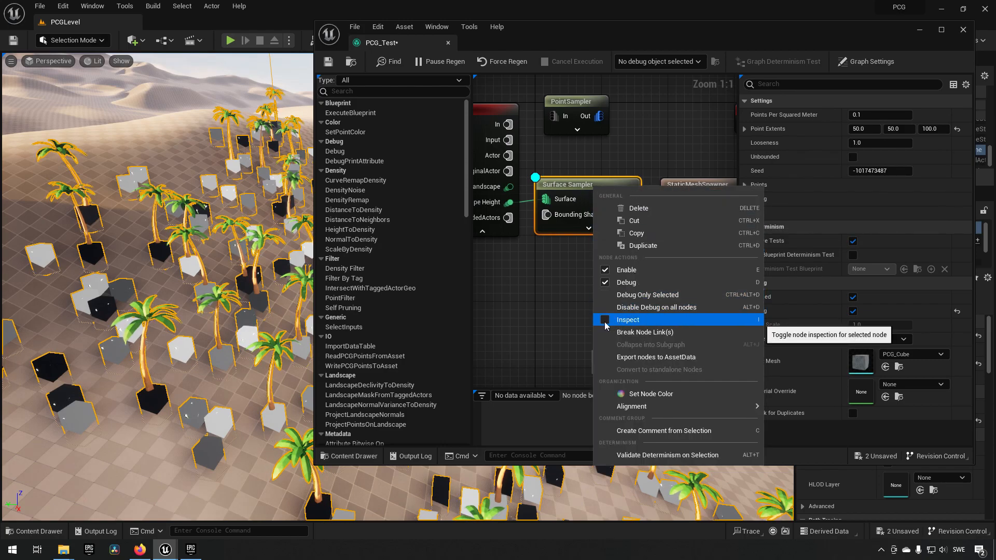
left_click(605, 320)
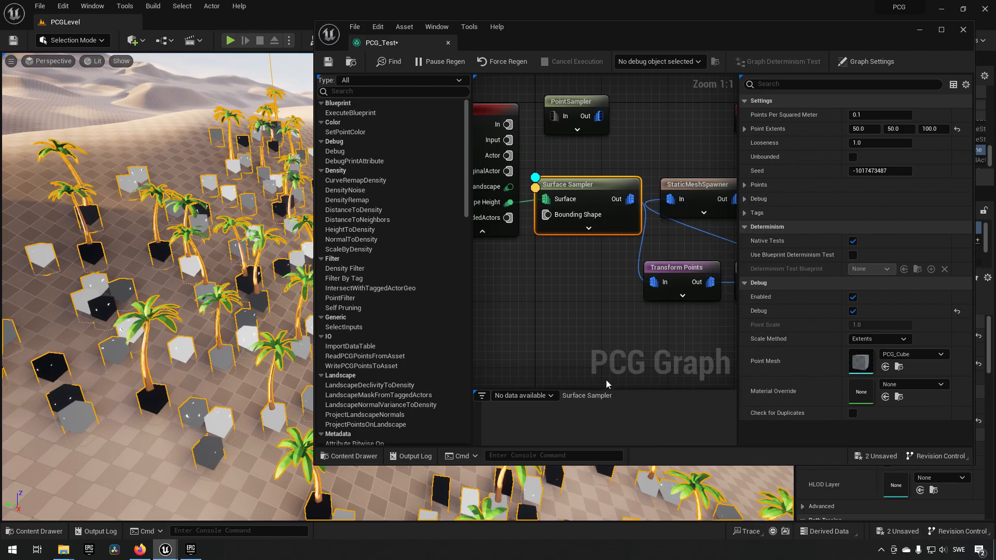
left_click_drag(606, 389, 612, 349)
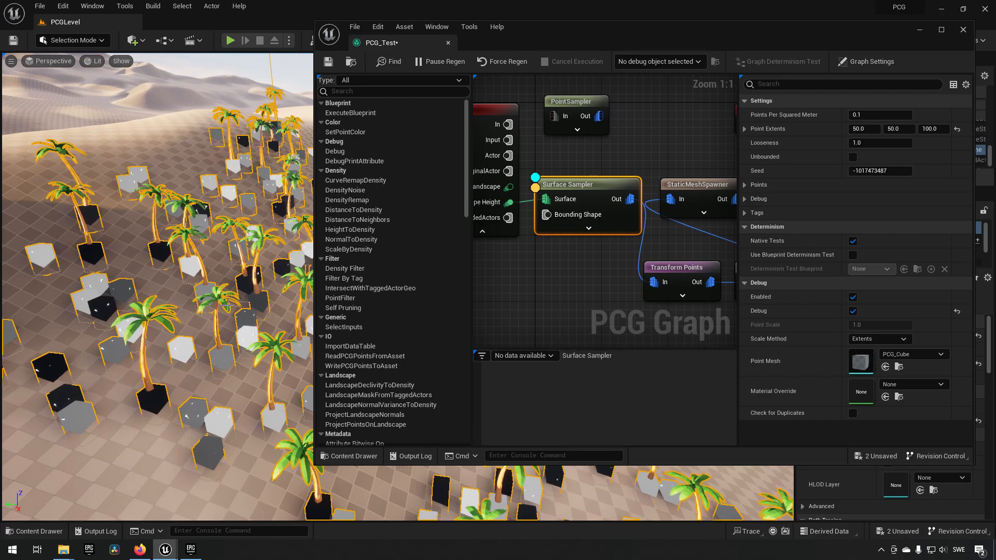
left_click(657, 61)
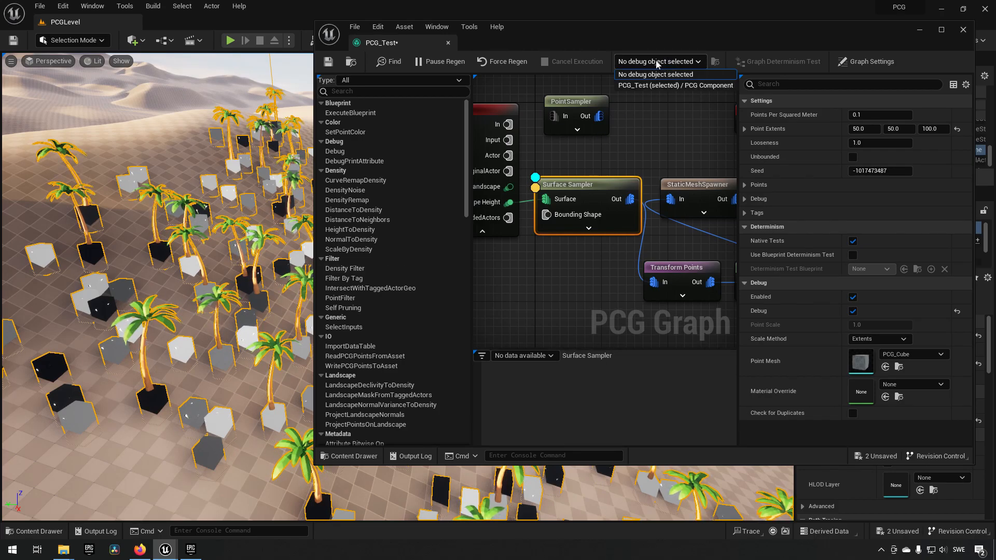
left_click(643, 86)
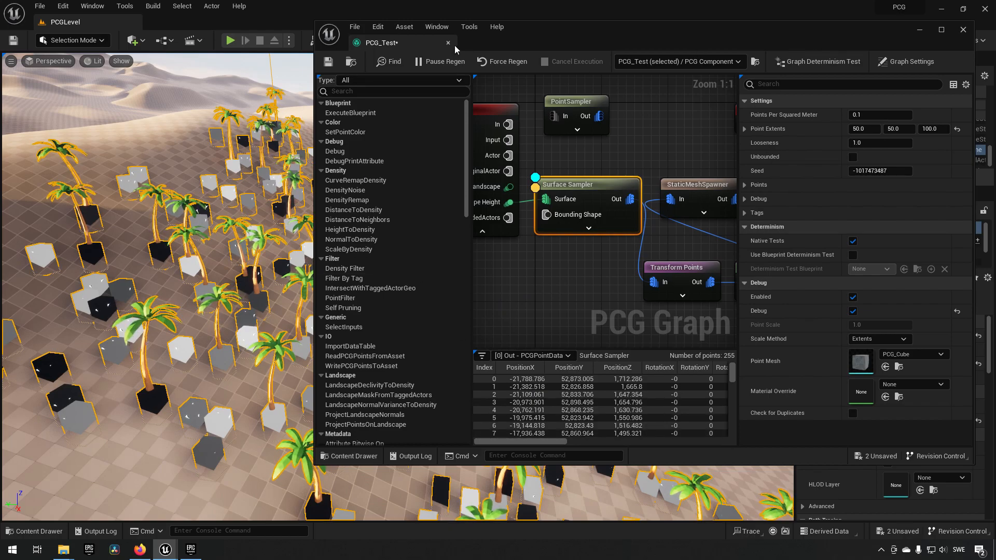
- Dock the PCG_Test graph editor into the main window, widen its attribute table and look through the Surface Sampler's point columns
left_click_drag(403, 43, 240, 23)
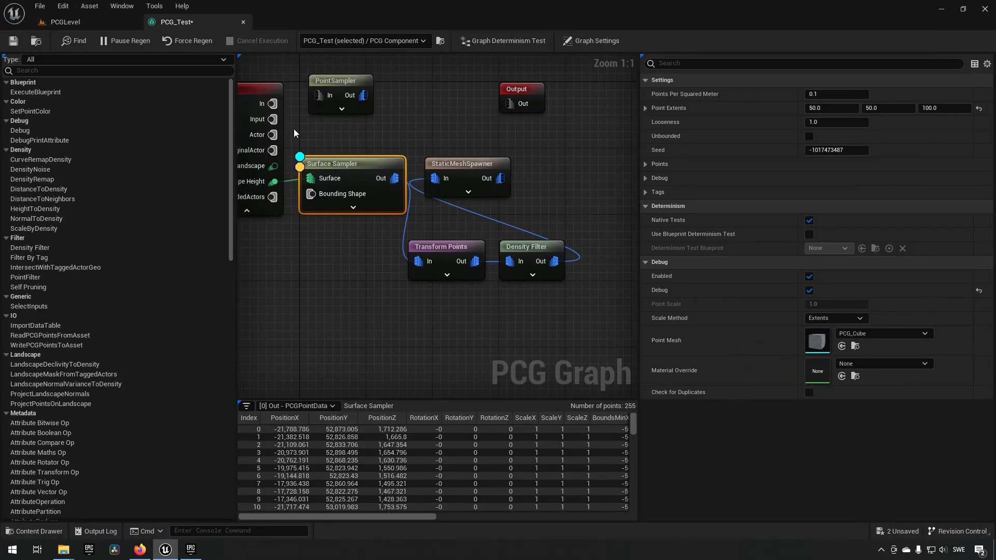
left_click_drag(640, 439, 796, 449)
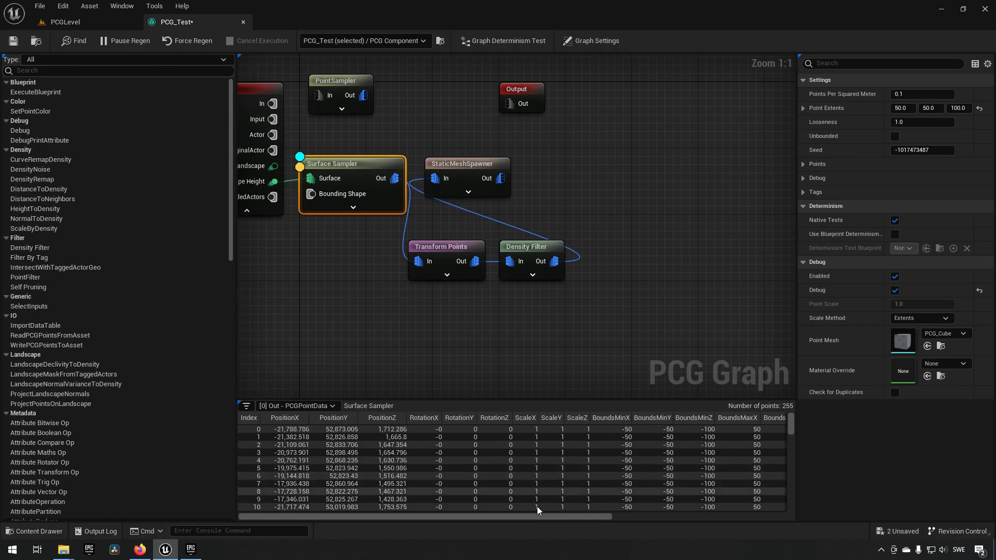
left_click_drag(499, 517, 420, 497)
left_click_drag(578, 515, 481, 501)
left_click(107, 24)
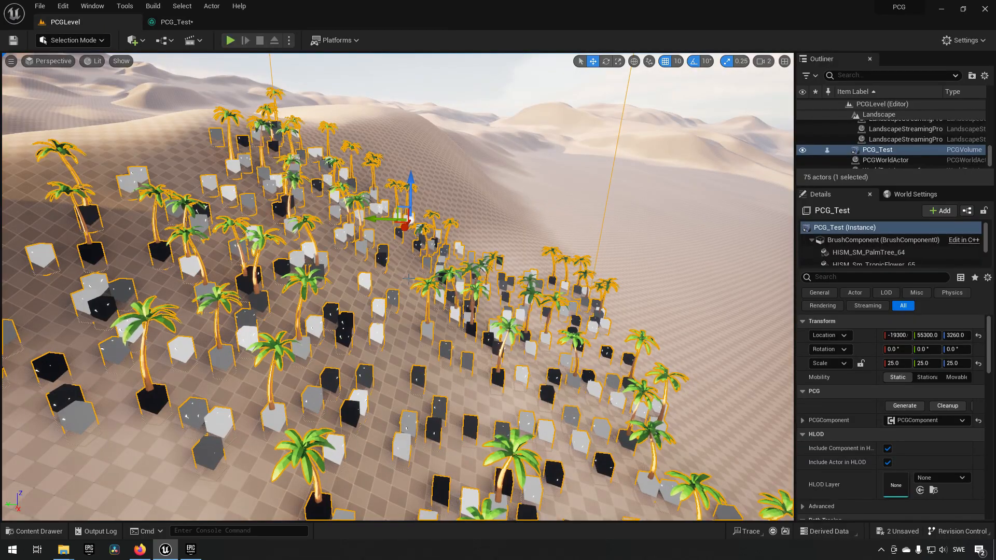
key("ctrl+space")
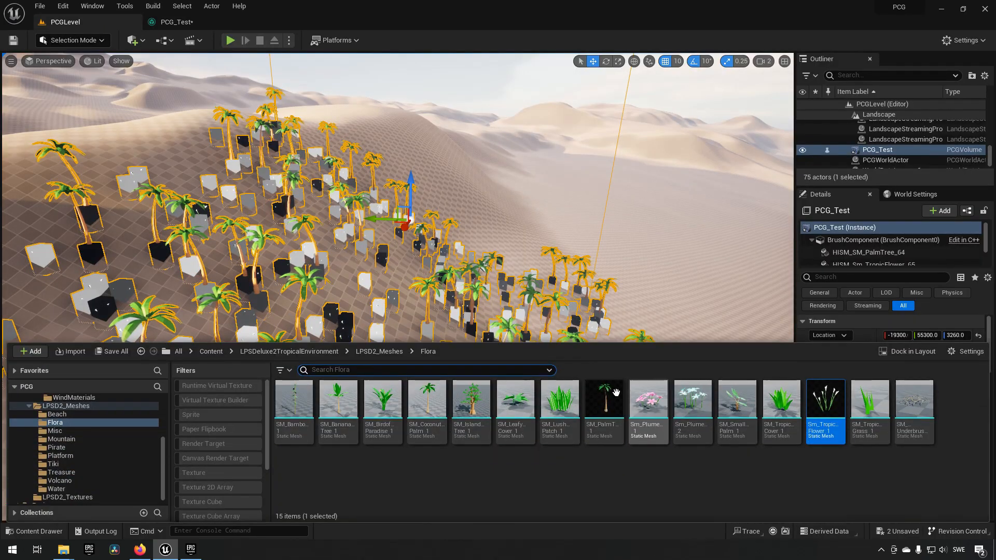
left_click(176, 22)
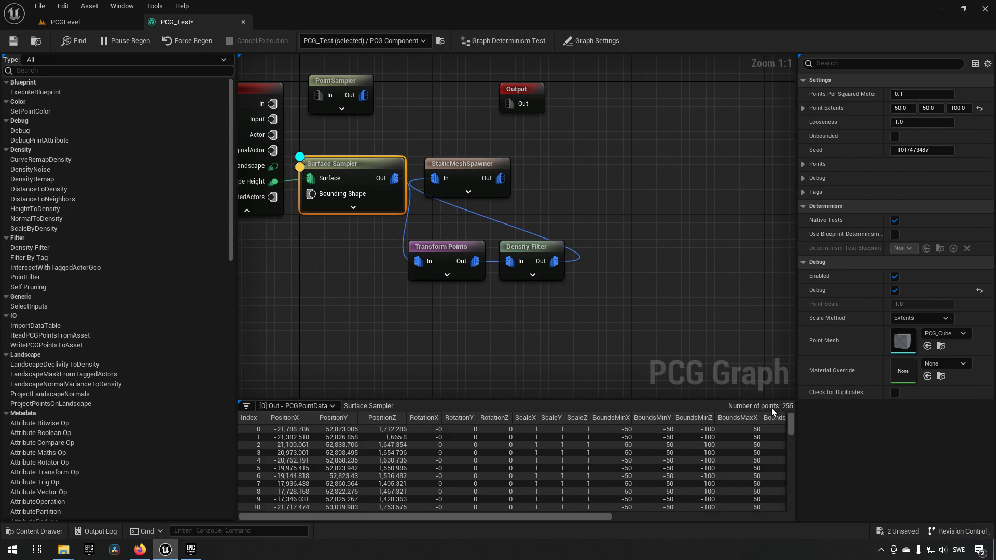
left_click(434, 364)
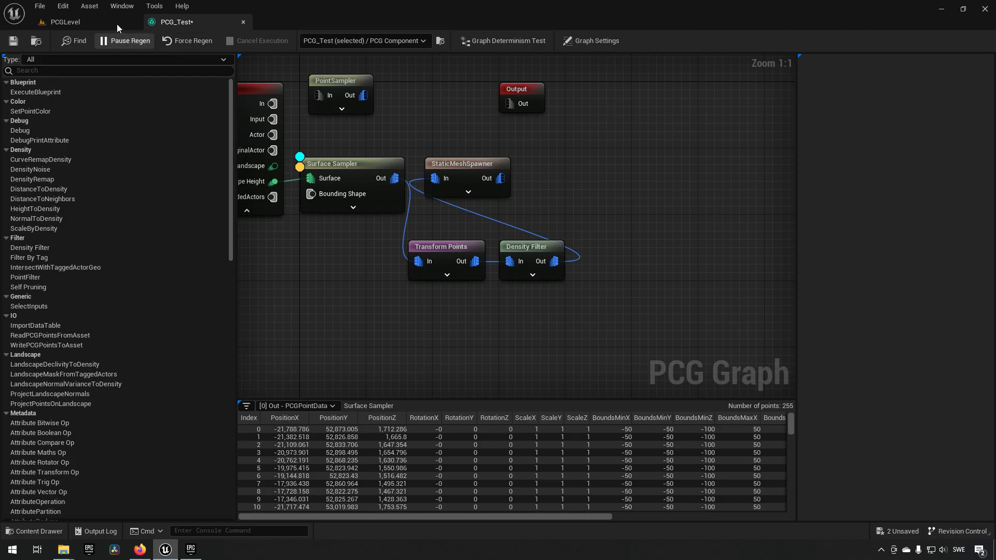
left_click(125, 7)
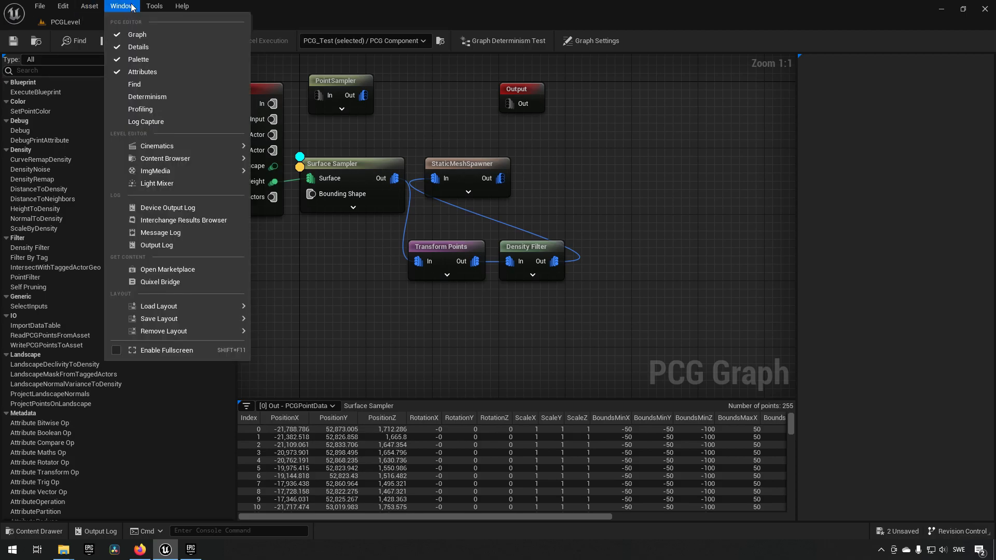
left_click(406, 323)
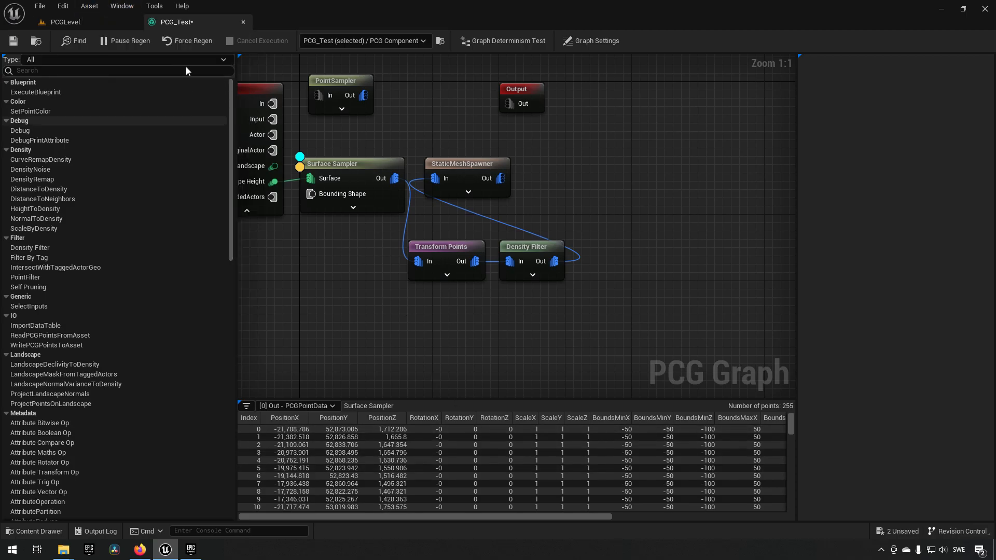
- Detach the PCG_Test graph editor, open its Profiling window and examine the execution times per node
left_click_drag(195, 24, 369, 127)
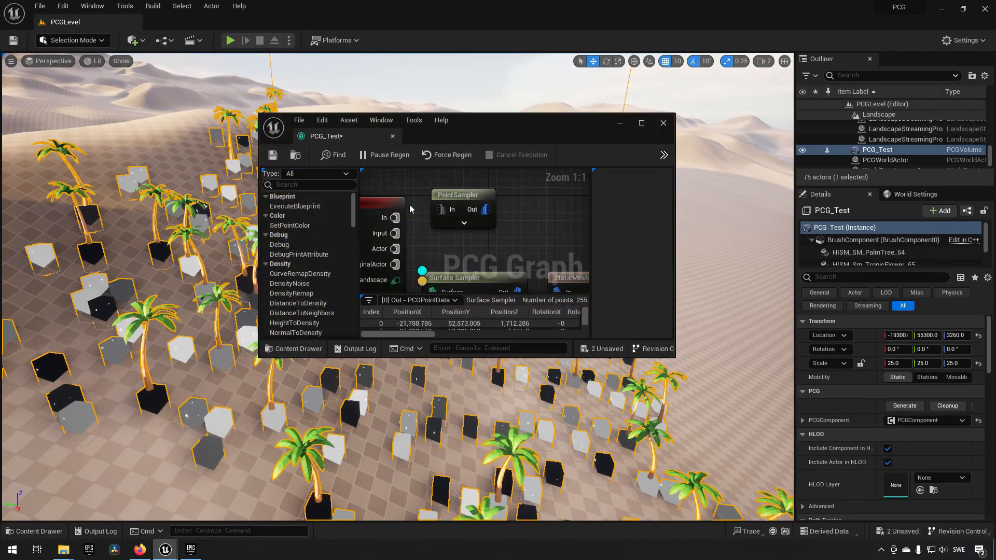
left_click(348, 120)
mouse_move(402, 121)
left_click(417, 231)
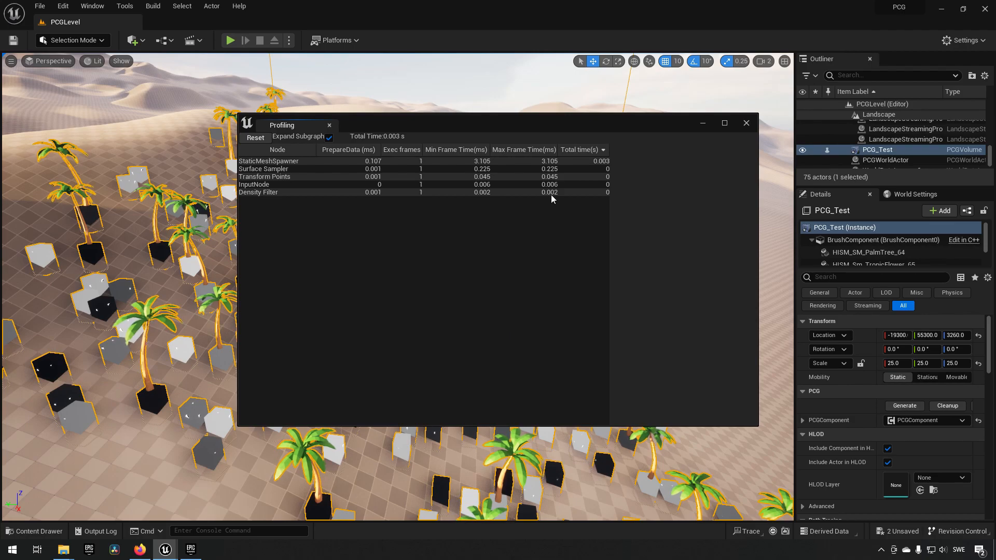
left_click_drag(506, 126, 710, 51)
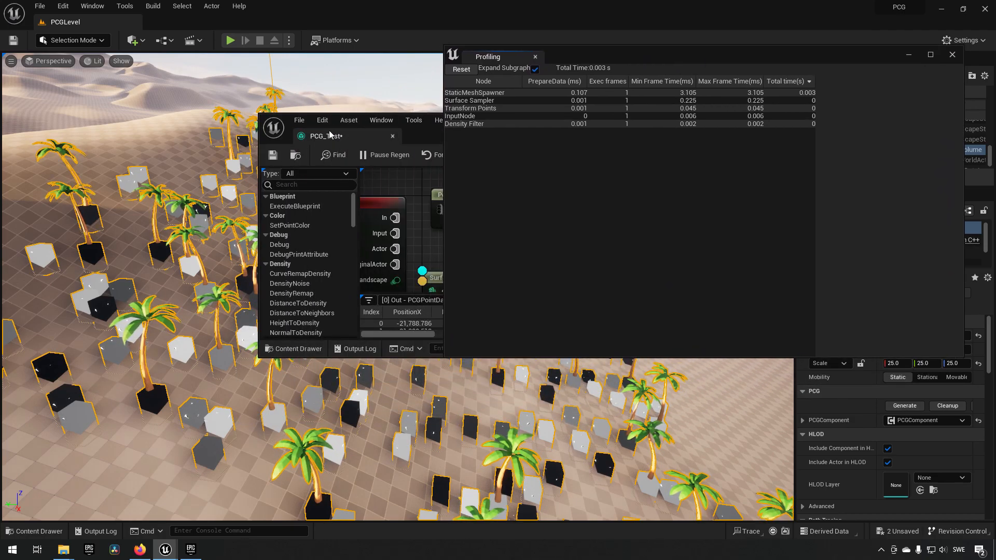
left_click_drag(352, 138, 249, 21)
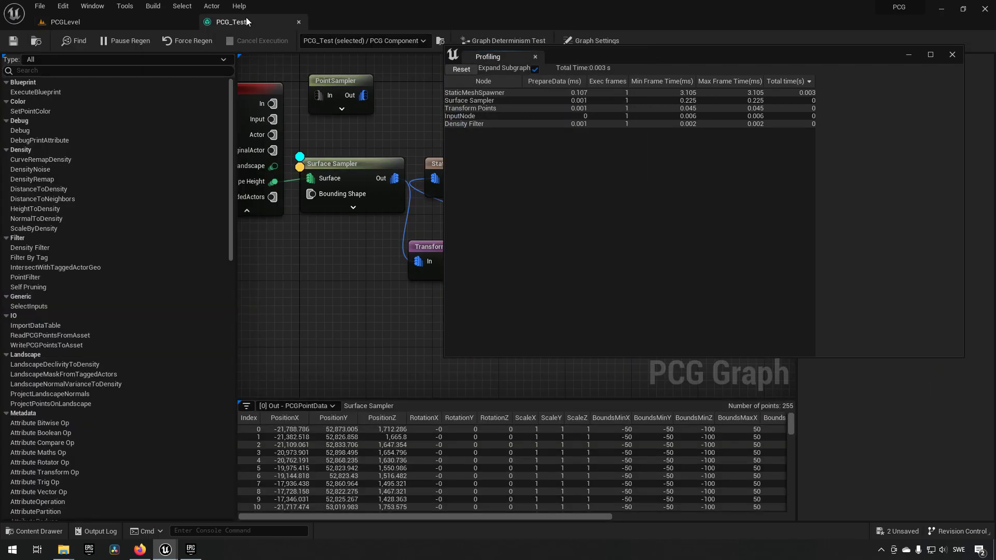
left_click(103, 22)
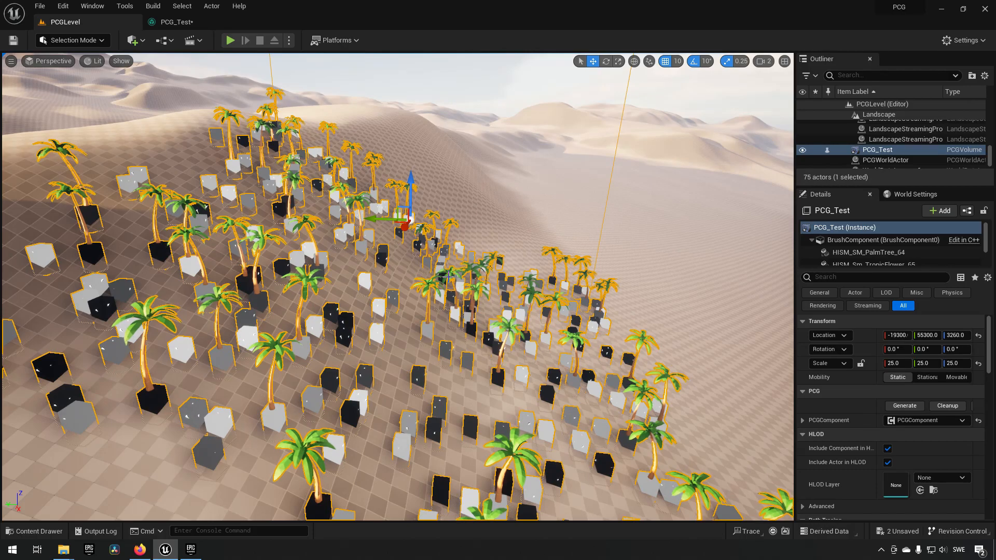
left_click_drag(193, 22, 482, 72)
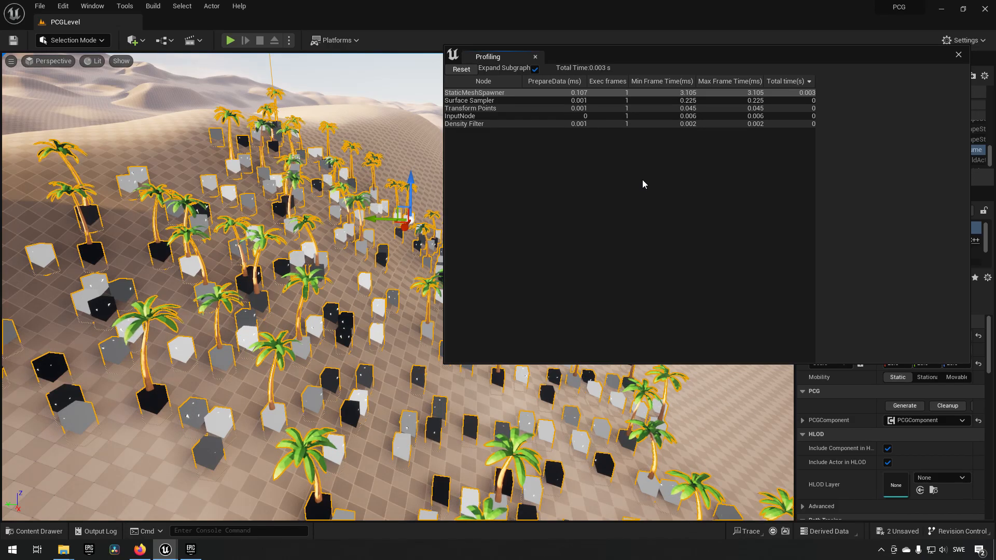
- Close the Profiling window, then save and close the PCG_Test graph
left_click_drag(759, 52, 686, 59)
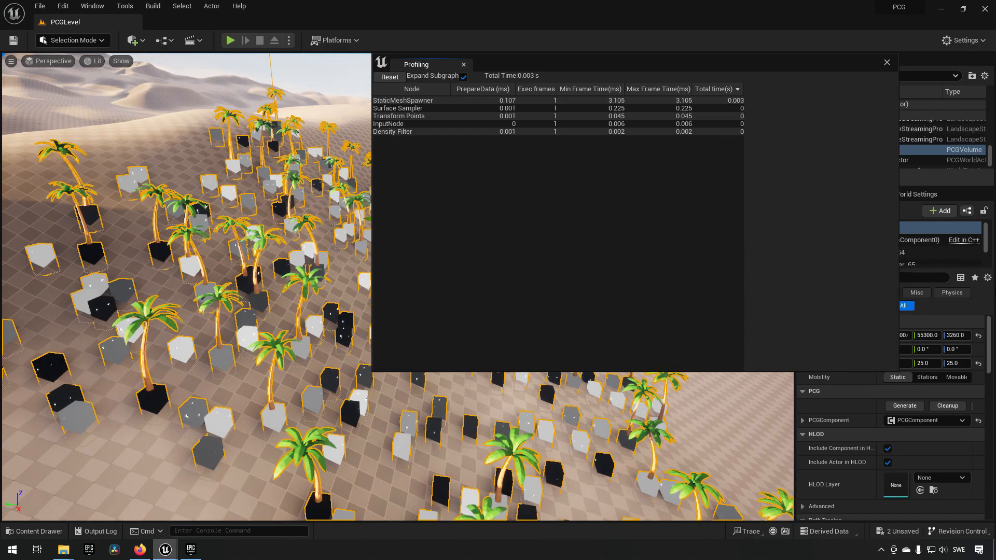
left_click(464, 65)
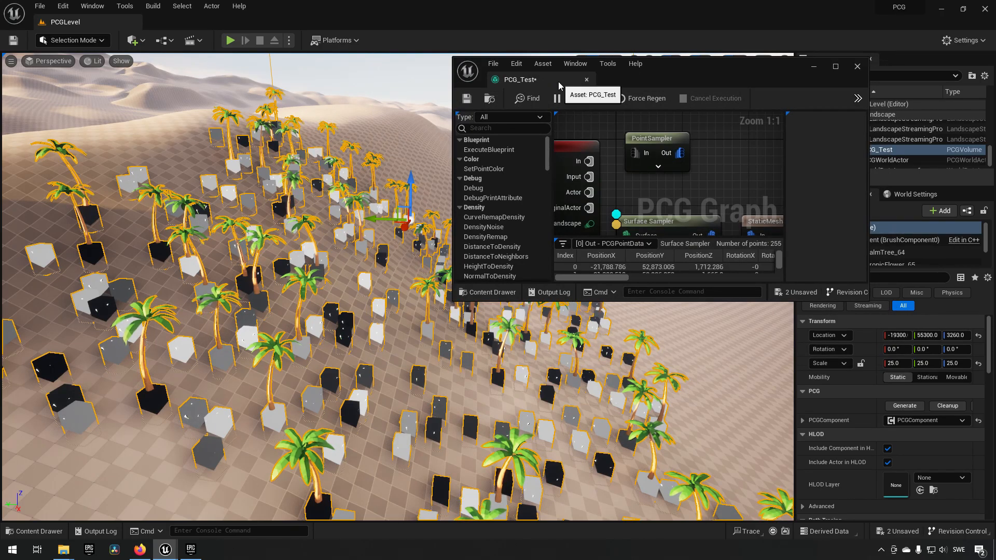
left_click(470, 97)
left_click(586, 79)
- Browse to the project's root Content folder among the assets
left_click(611, 263)
key("d")
right_click_drag(611, 262, 609, 269)
key("ctrl+space")
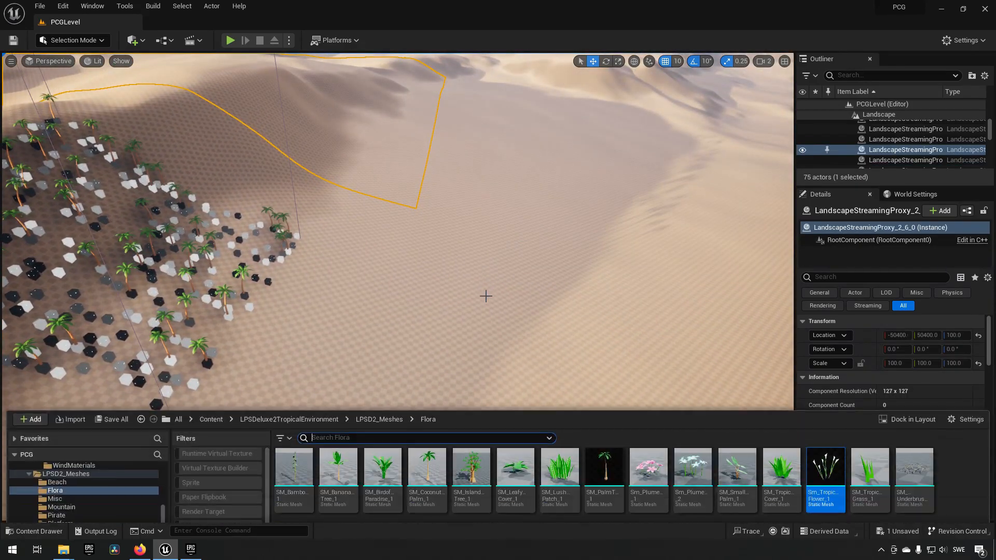
scroll(95, 431, "up", 4)
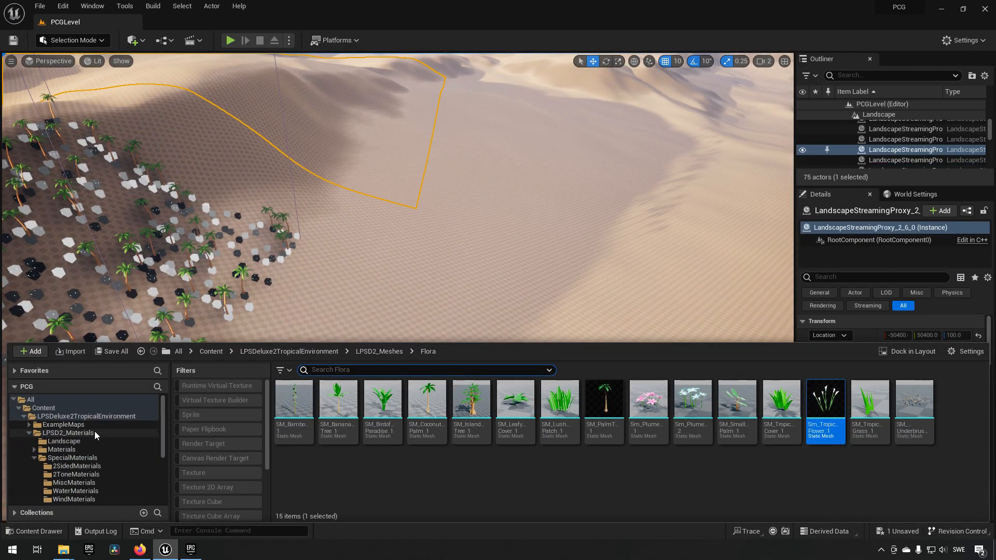
left_click(48, 407)
key("ctrl+space")
key("ctrl+space")
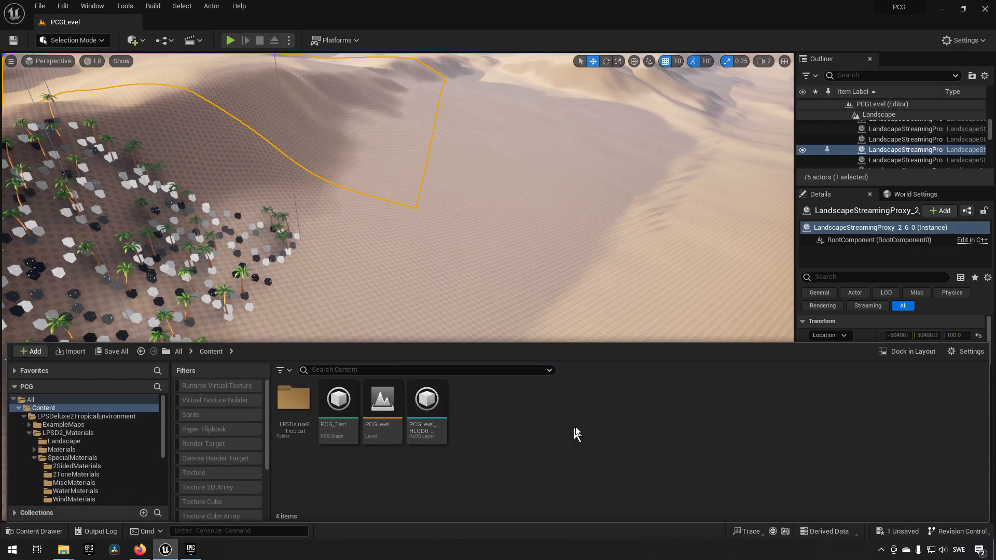
- Create a PCG Graph named PCG_Actor in the Content folder and open it, moving its Input node away from the Output node
right_click(505, 420)
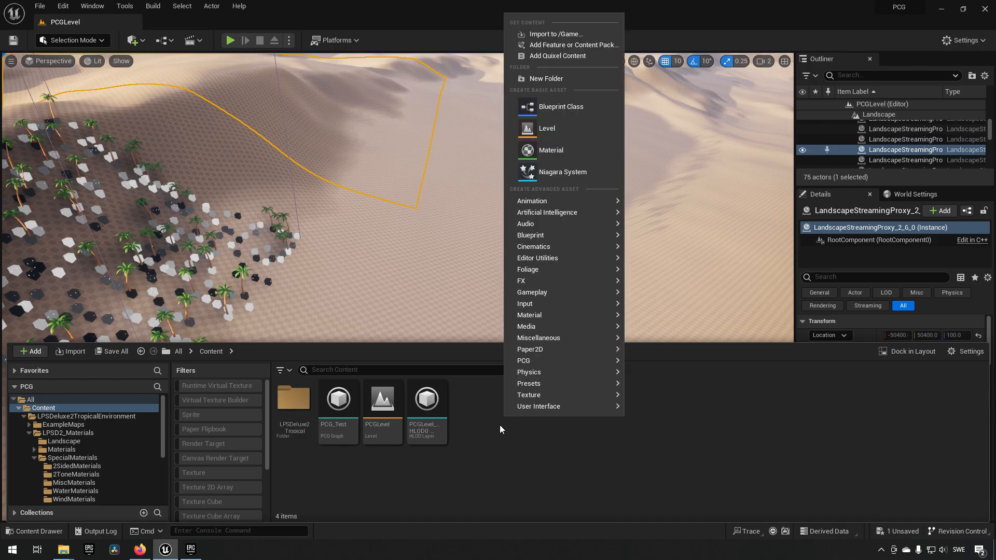
mouse_move(576, 360)
left_click(660, 370)
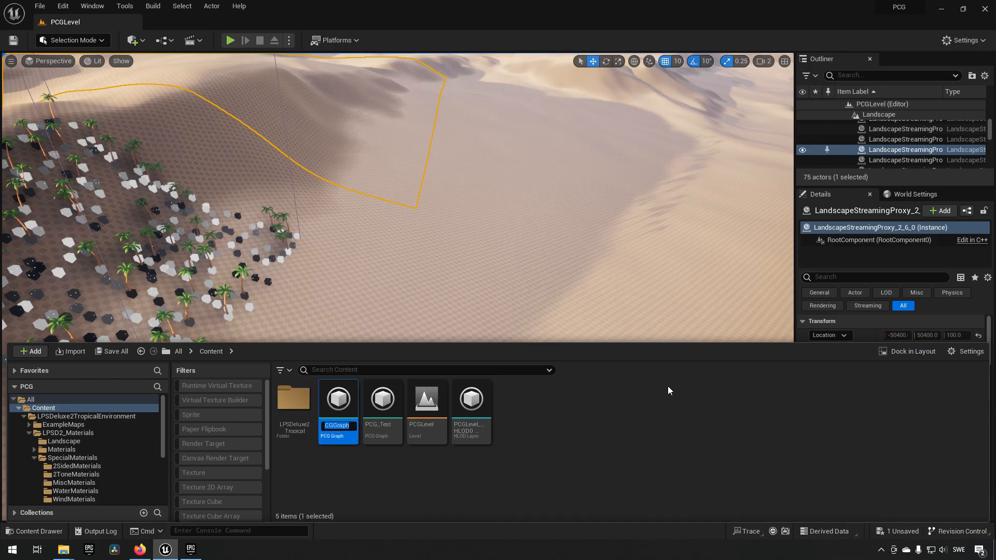
type("PCG_Actor")
key("Return")
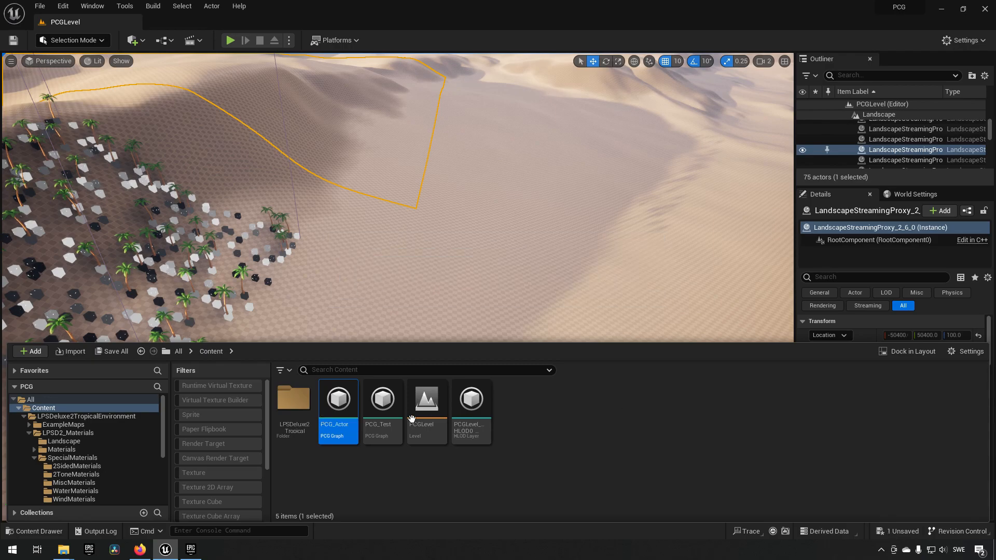
double_click(338, 408)
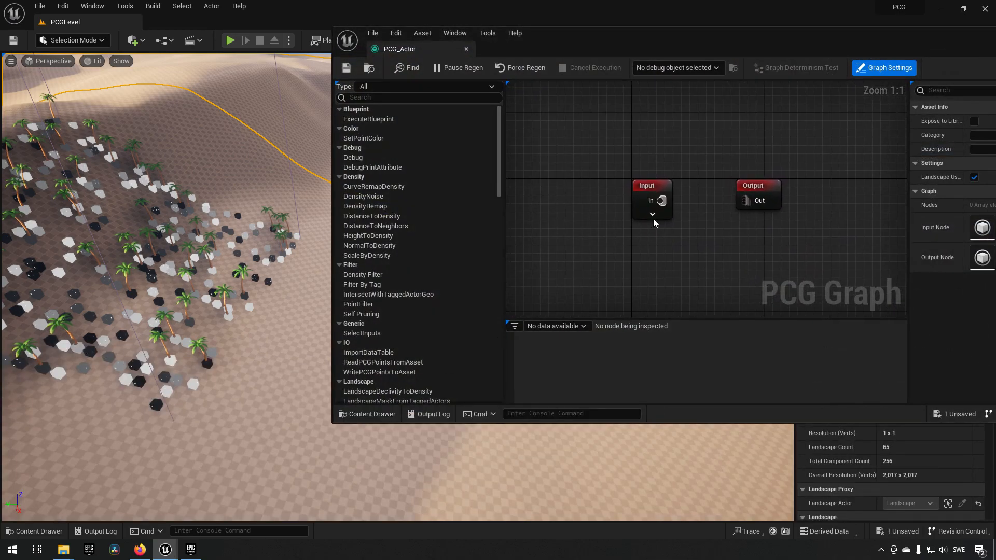
left_click_drag(648, 207, 590, 207)
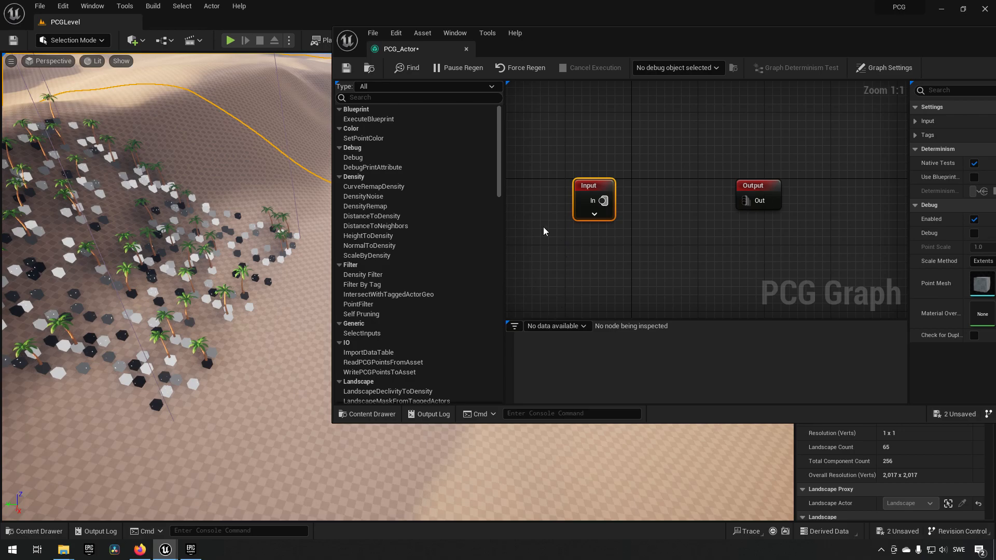
- Place the PCG_Actor graph in the level as a volume and position it on the open sand beside the palm scatter
key("ctrl+space")
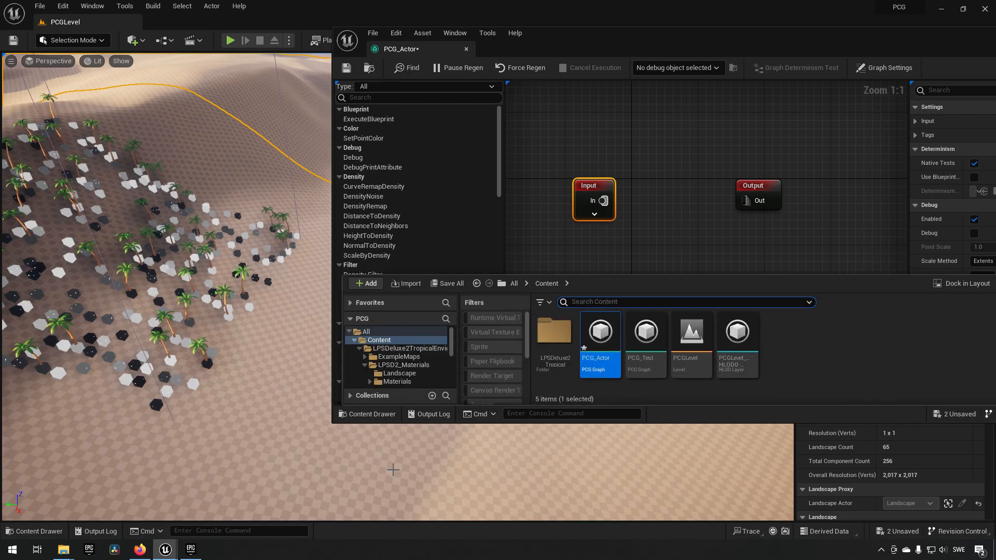
left_click_drag(597, 347, 324, 433)
key("s")
right_click_drag(363, 463, 387, 465)
left_click_drag(223, 352, 312, 366)
right_click_drag(298, 365, 313, 375)
mouse_move(255, 347)
left_mouse_down()
mouse_move(246, 312)
mouse_move(255, 355)
left_mouse_up()
right_click_drag(267, 365, 241, 365)
- Expand the Input node to show all its pins and add a Surface Sampler node between it and the Output node
left_click(595, 214)
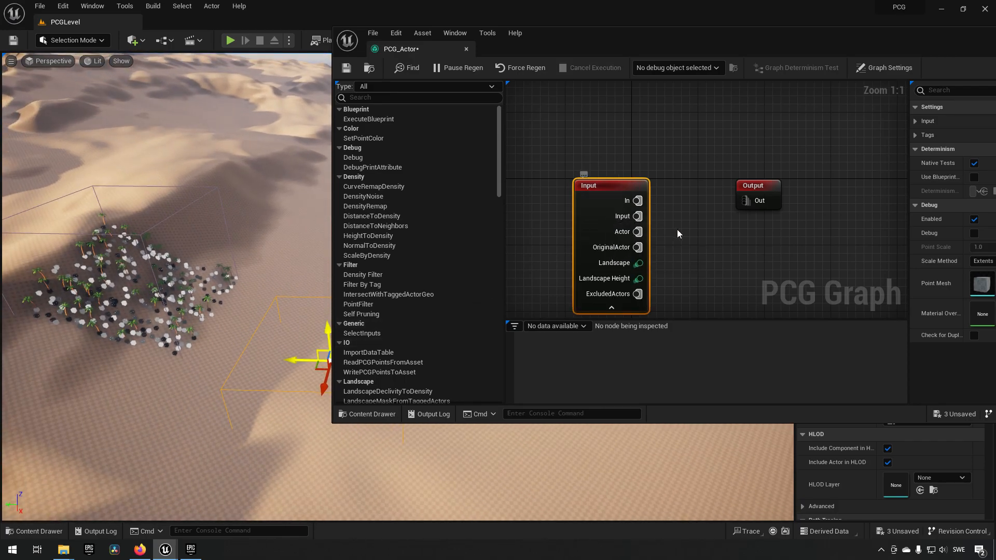
left_click_drag(761, 186, 824, 186)
right_click(672, 216)
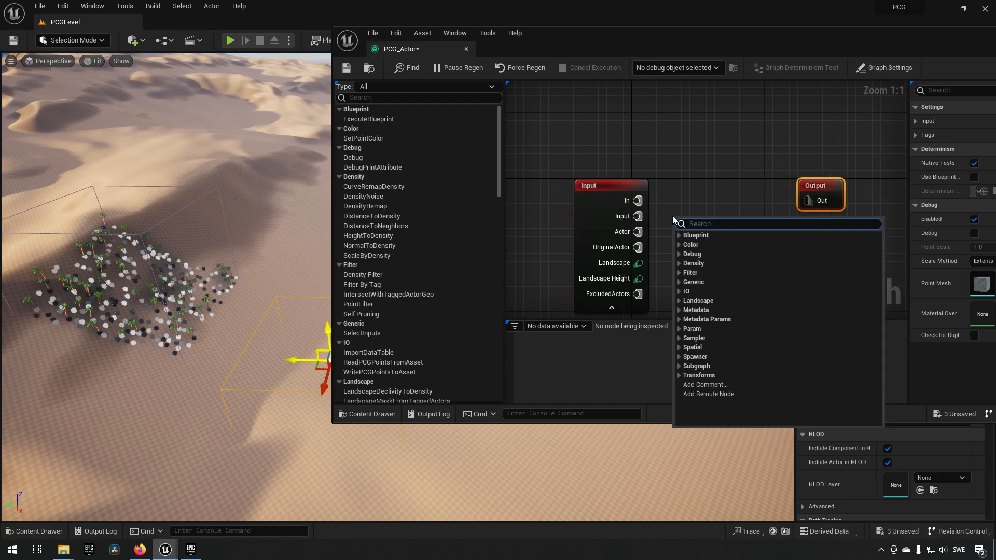
type("sample")
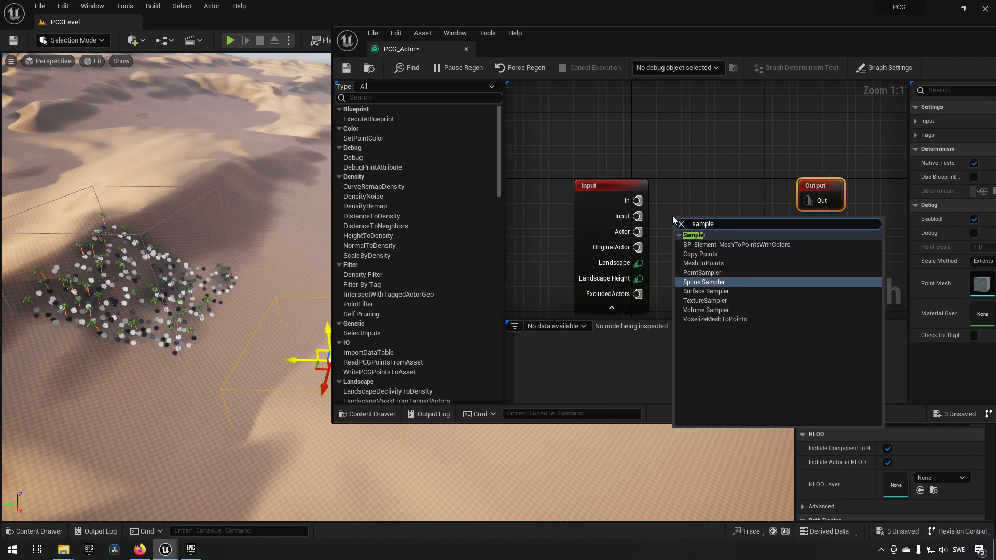
left_click(721, 292)
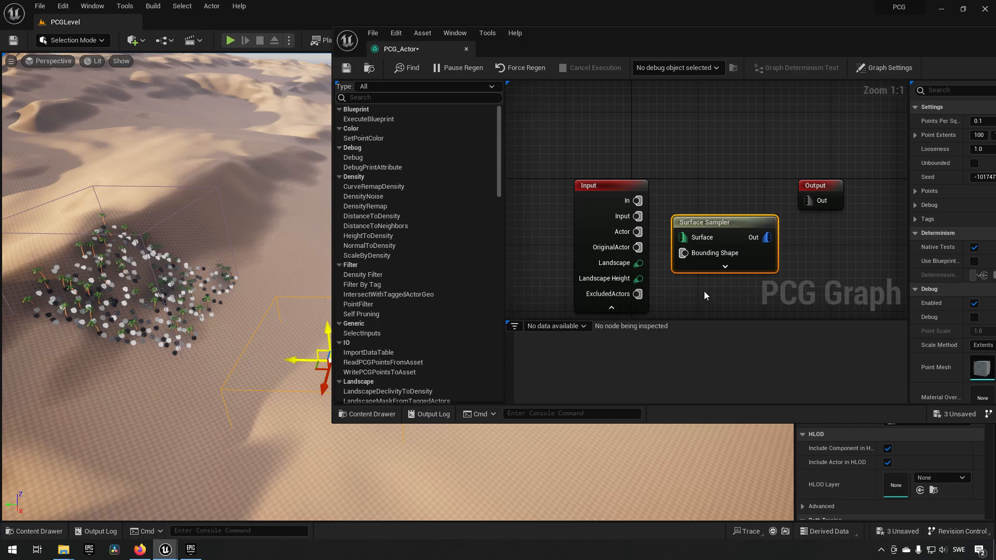
left_click_drag(730, 225, 756, 239)
right_click_drag(748, 209, 708, 176)
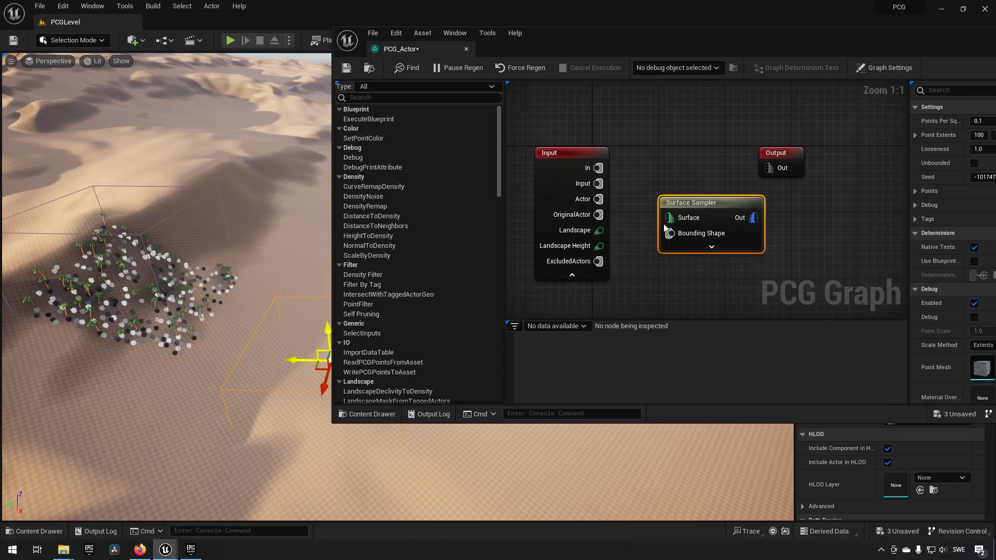
- Connect the Input node's Landscape Height to the Surface Sampler's Surface input and turn on debug display for the sampler
left_click_drag(599, 246, 673, 230)
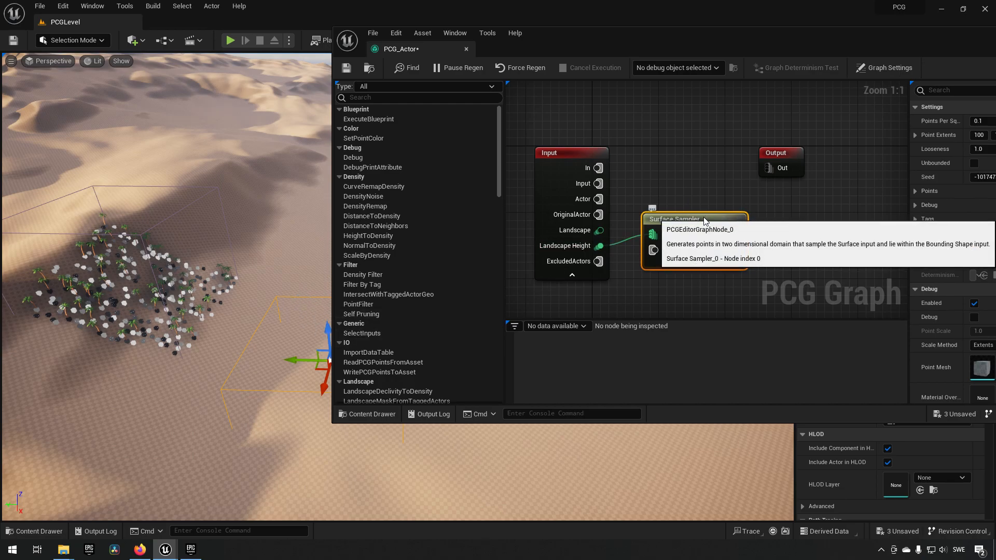
key("d")
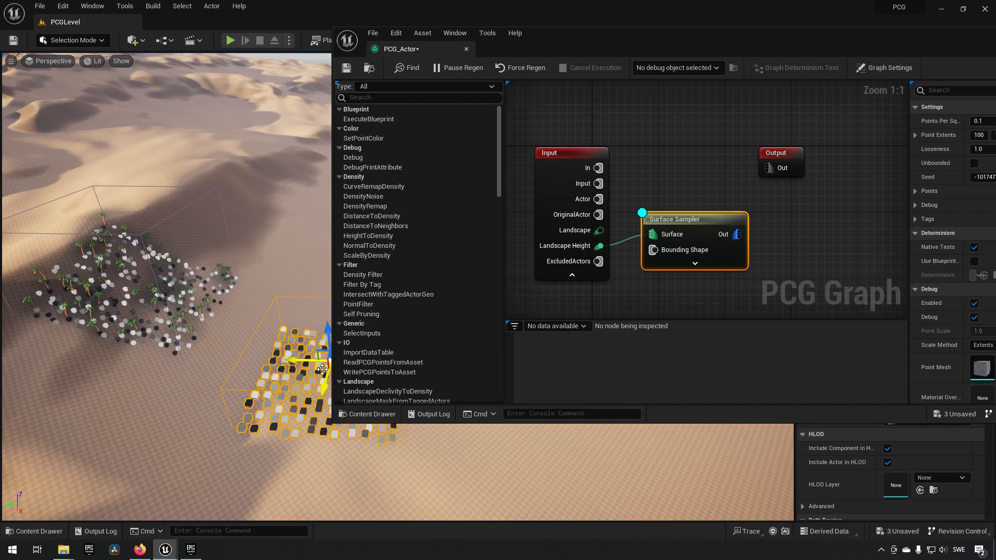
right_click_drag(258, 343, 318, 353)
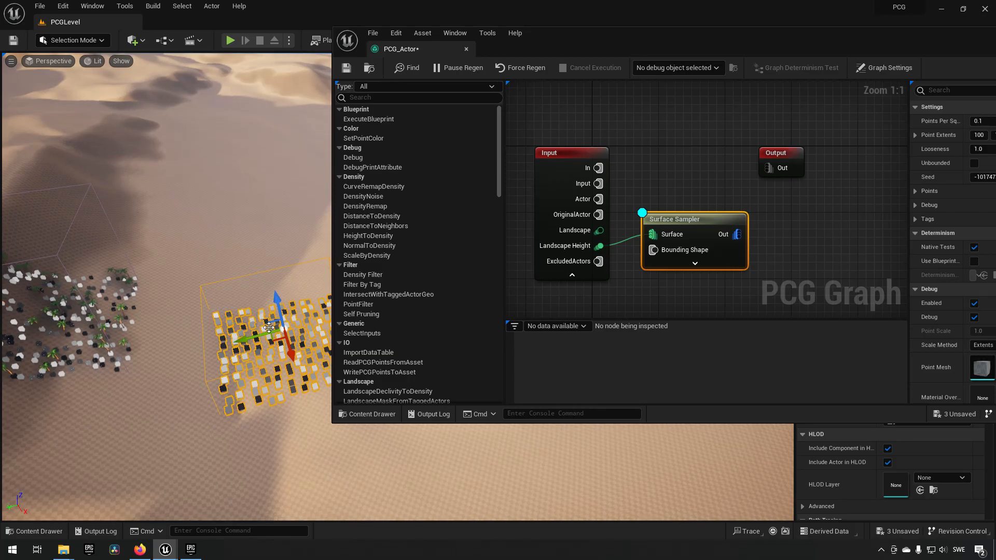
right_click_drag(258, 253, 247, 189)
- Make the Surface Sampler unbounded so it samples points over the landscape beyond the volume
right_click(842, 213)
right_click_drag(842, 213, 805, 214)
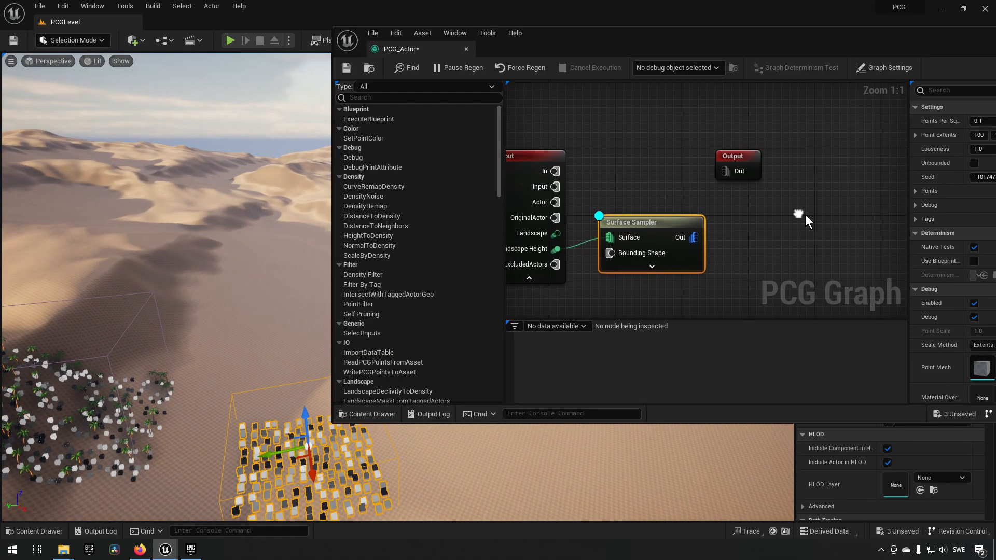
left_click_drag(758, 35, 694, 31)
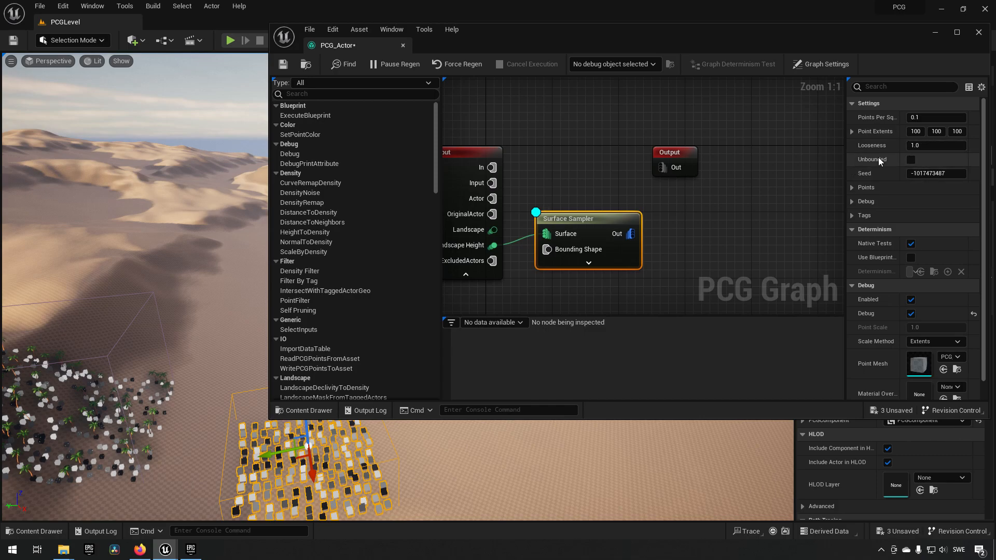
left_click(910, 160)
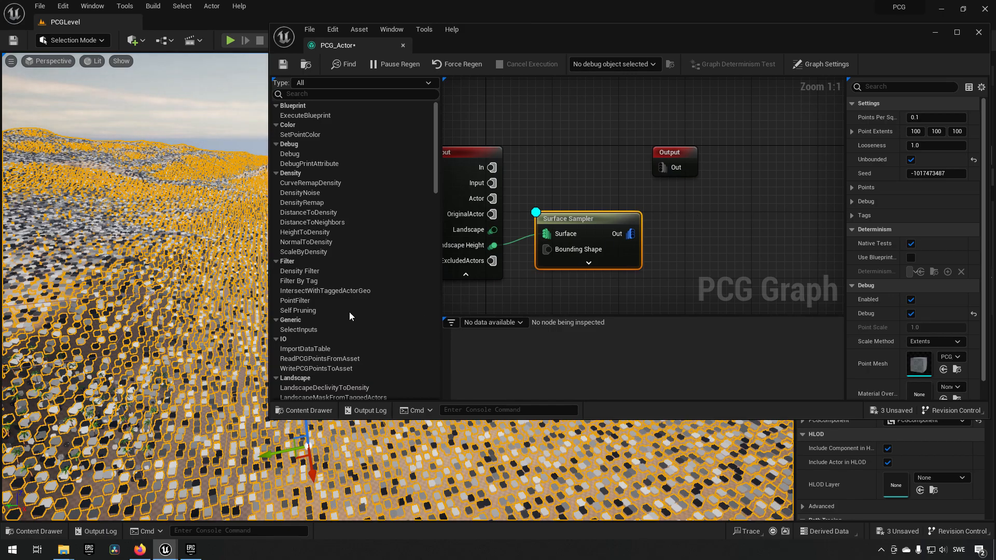
right_click_drag(212, 337, 150, 445)
right_click_drag(204, 413, 258, 343)
- Dock the PCG_Actor graph editor beside the PCGLevel tab, checking the level before returning to the graph
left_click_drag(368, 44, 319, 24)
left_click(111, 23)
right_click_drag(341, 248, 193, 363)
left_click(195, 23)
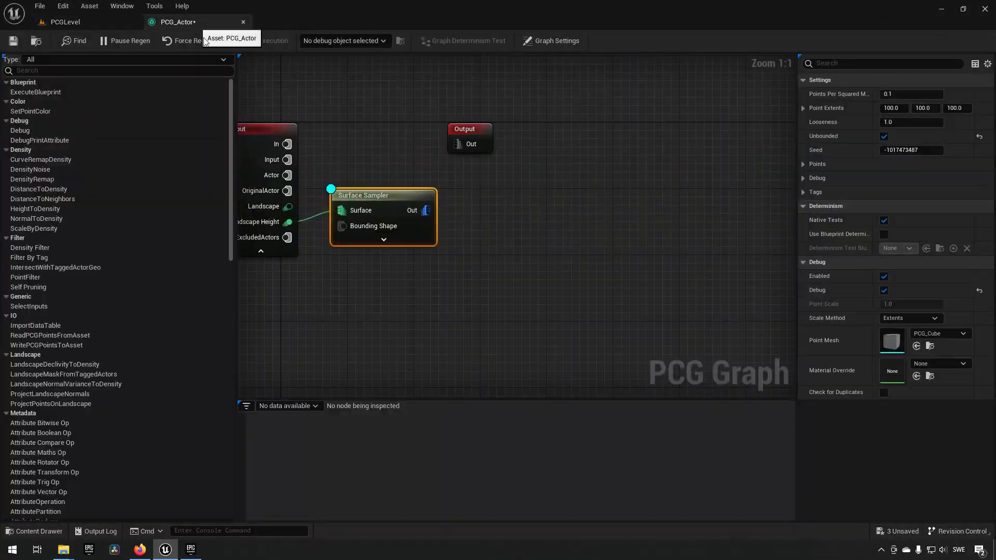
- Select PCG_Actor's PCG Component as the graph's debug object and inspect the Surface Sampler's point data
right_click_drag(392, 285, 505, 304)
left_click(506, 217)
left_click(370, 44)
left_click(364, 40)
left_click(362, 65)
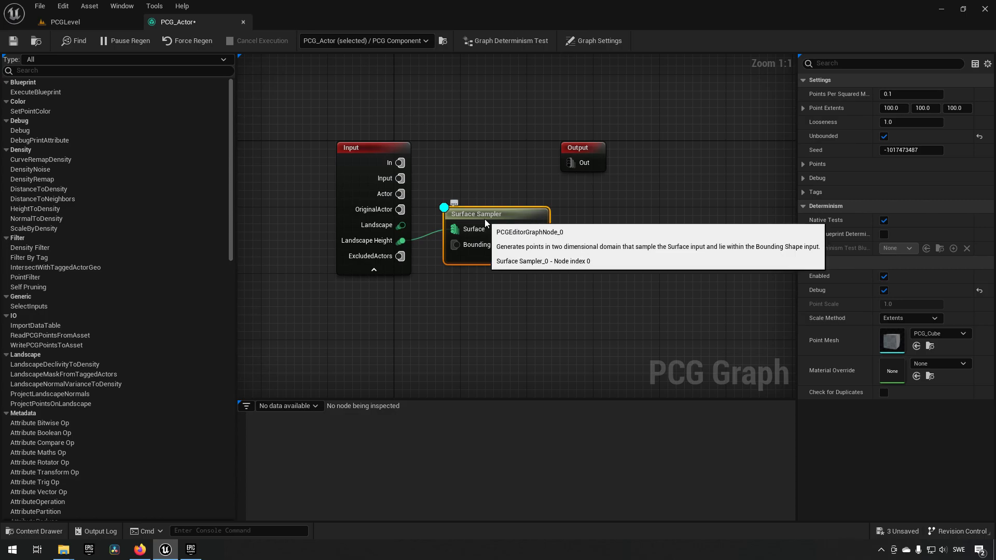
right_click(520, 218)
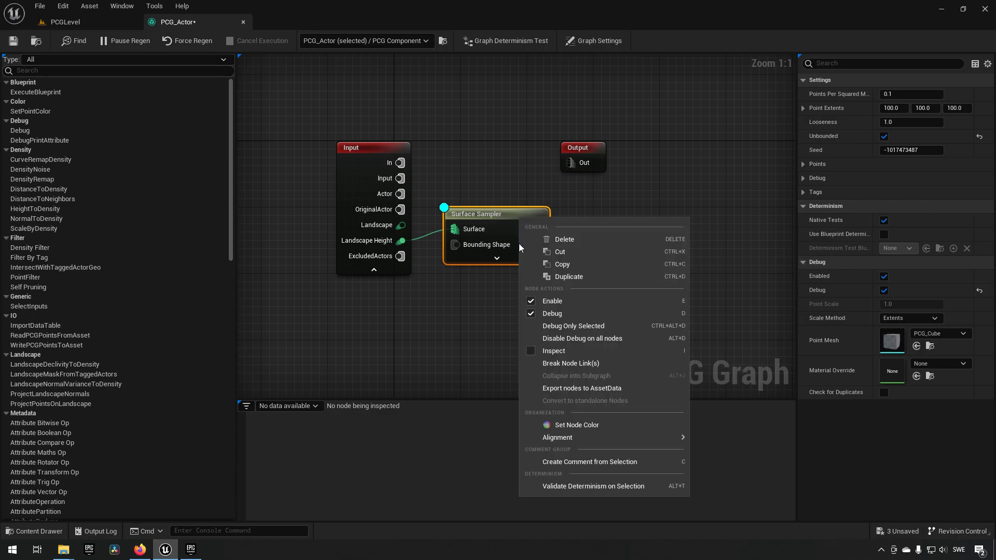
left_click(536, 353)
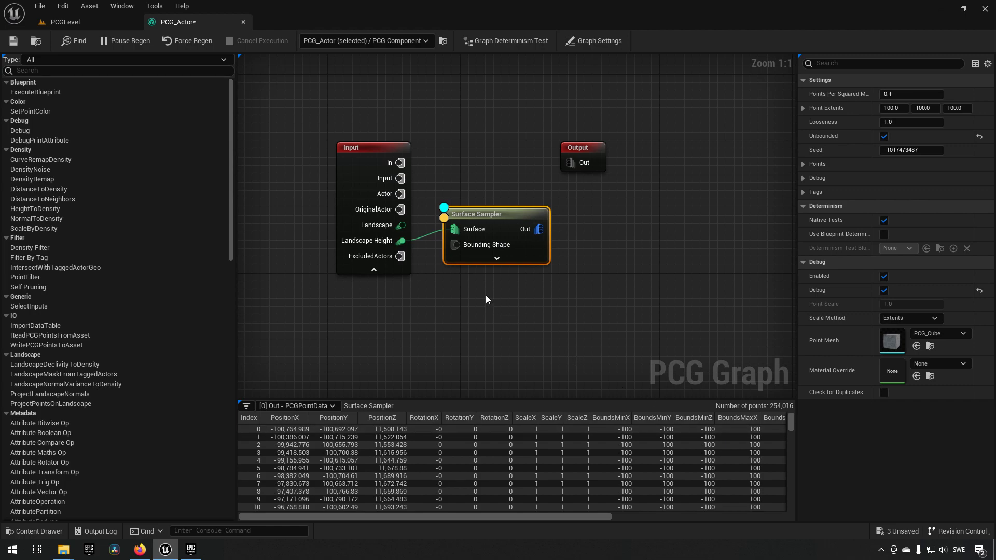
- Detach the graph editor into its own enlarged window and set the Surface Sampler's Points Per Squared Meter to 0.001
left_click_drag(202, 22, 568, 68)
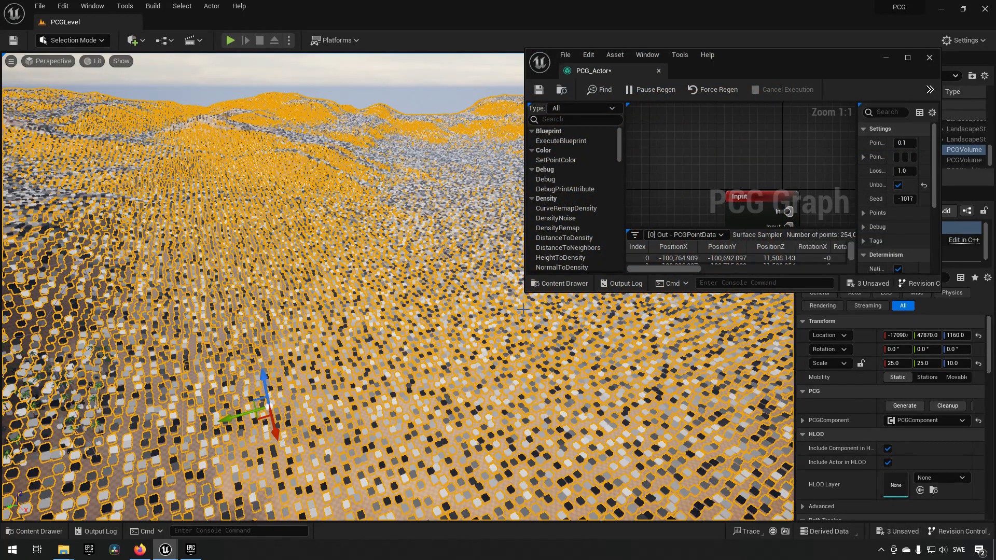
left_click_drag(525, 292, 354, 422)
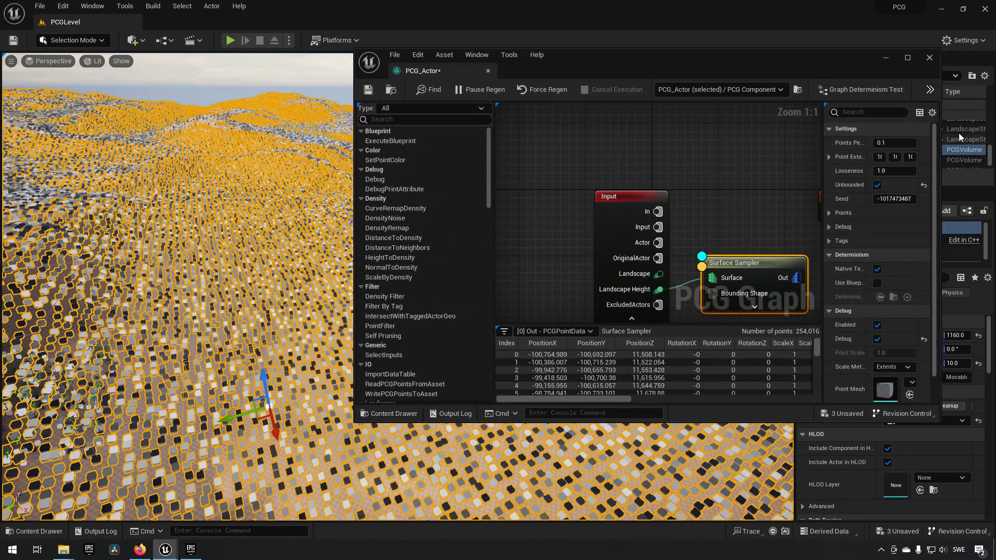
left_click(889, 143)
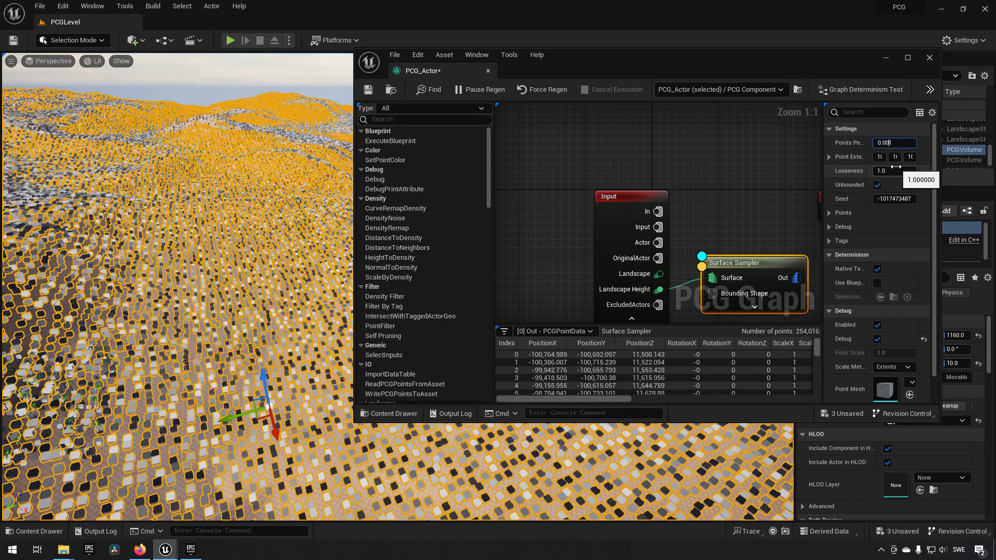
type("0.001")
key("Return")
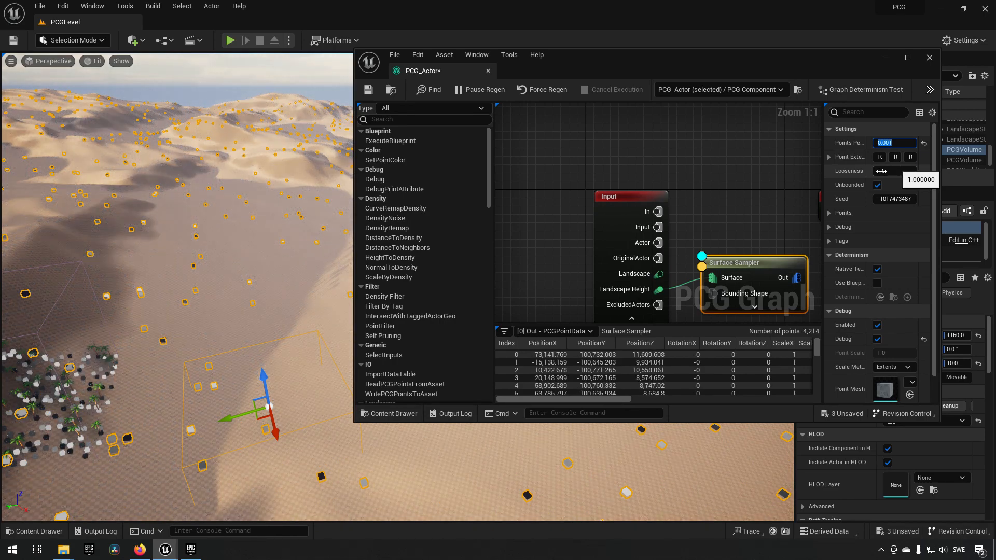
right_click_drag(285, 286, 332, 288)
right_click_drag(551, 253, 508, 209)
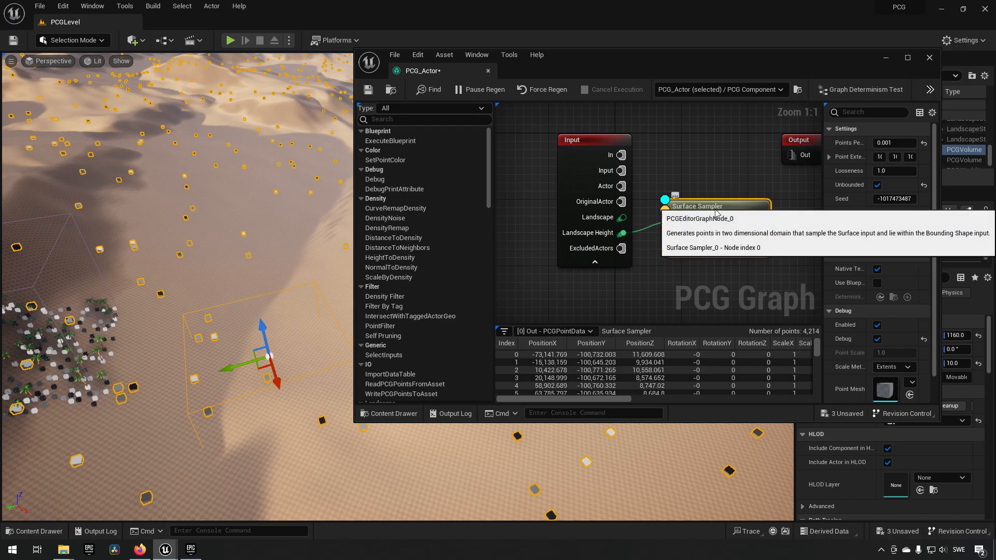
- Create an Actor Blueprint Class named BP_ActorTest in the Content folder
key("ctrl+space")
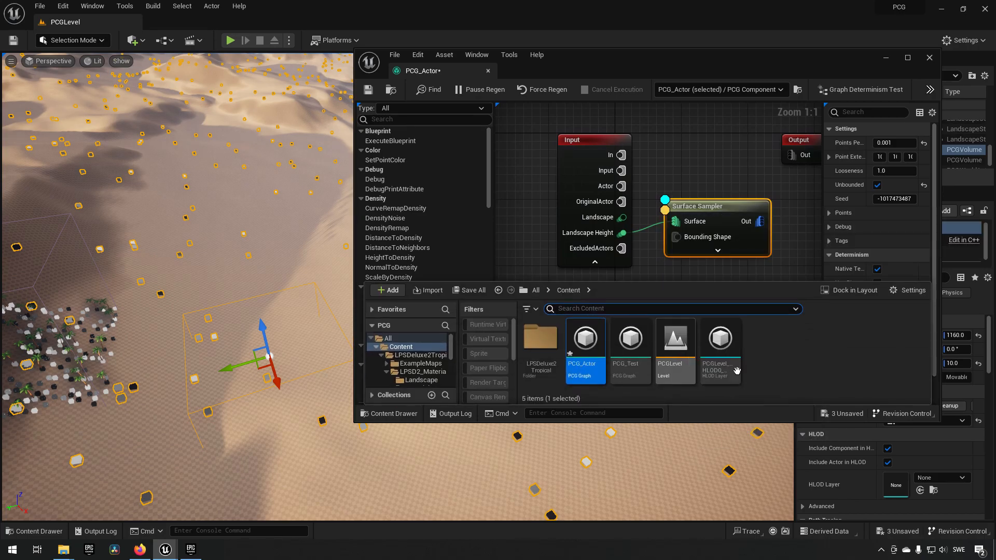
right_click(791, 337)
mouse_move(791, 336)
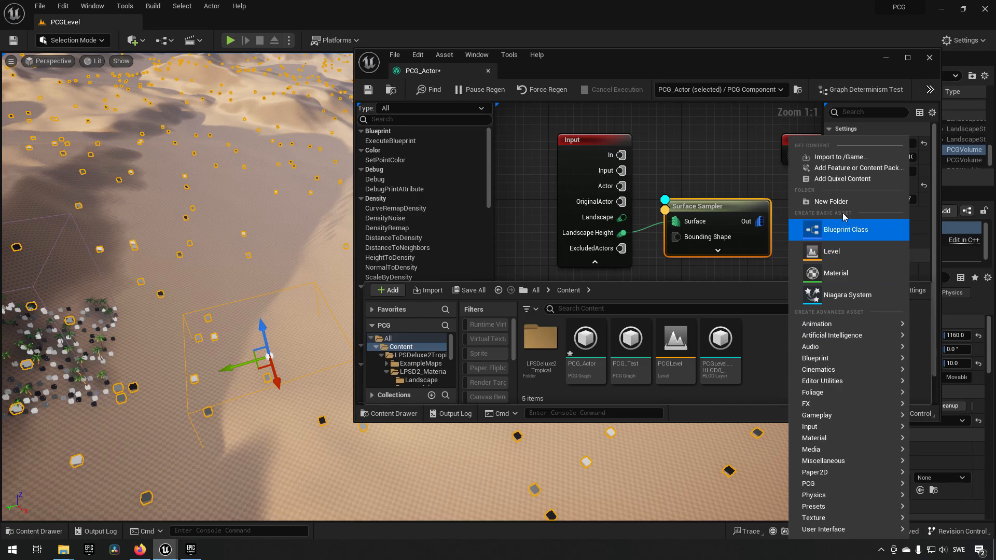
left_click(844, 229)
left_click(391, 190)
type("BP_")
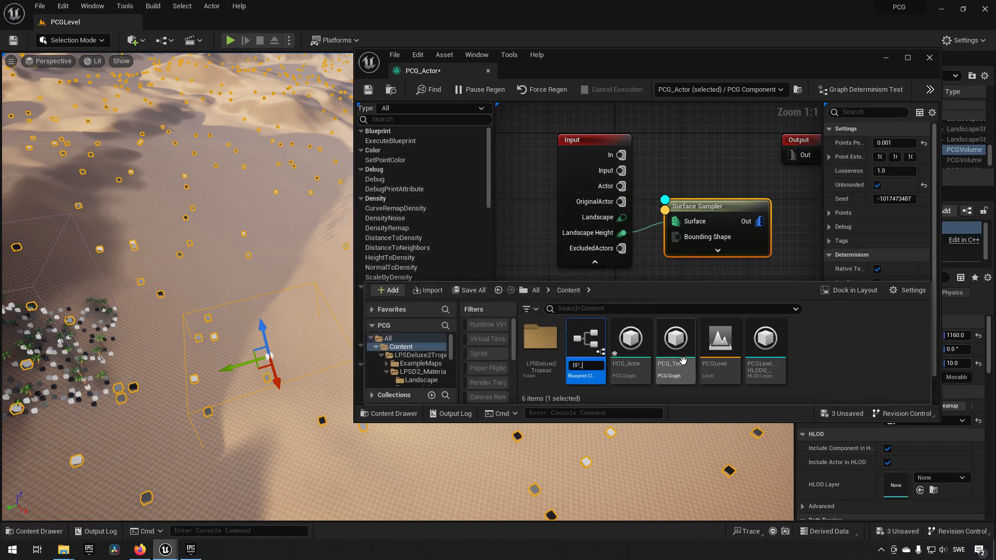
type("ActorTest")
key("Return")
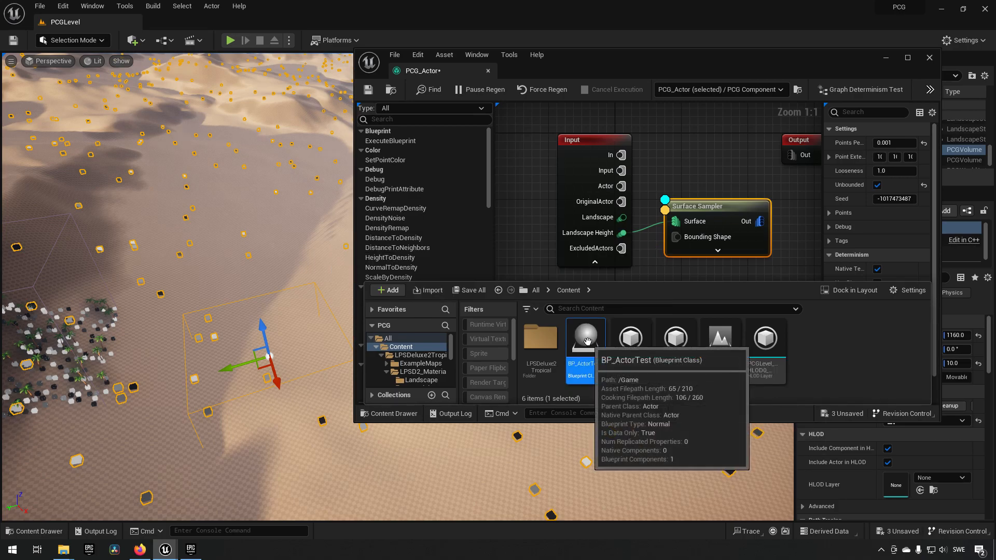
- Open BP_ActorTest and add a Static Mesh component under its default scene root
double_click(587, 341)
left_click(378, 125)
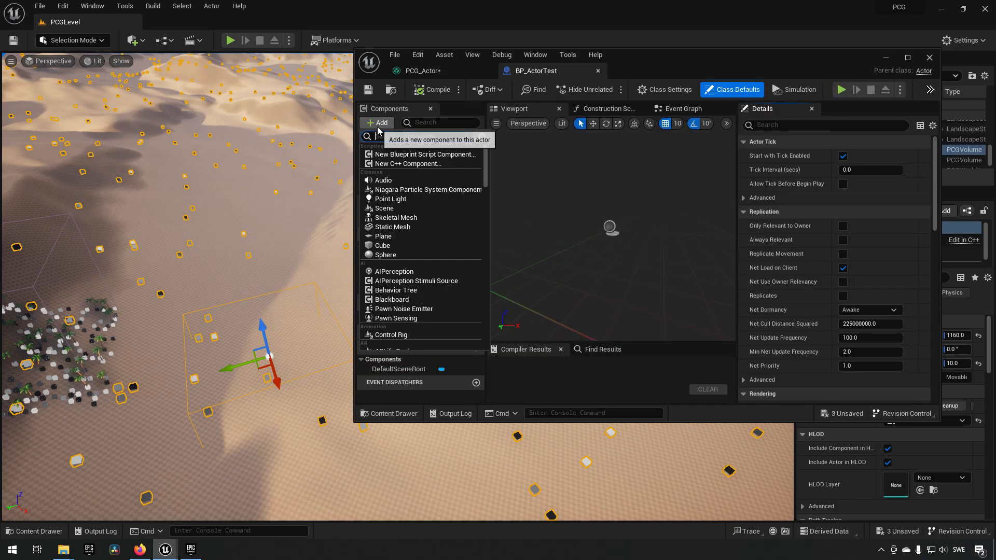
type("st")
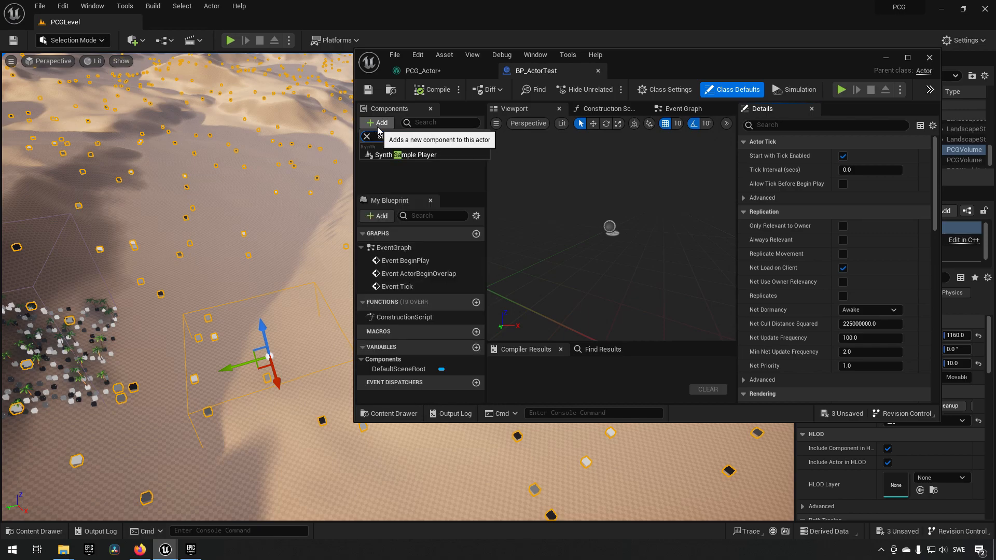
type("atic")
left_click(412, 227)
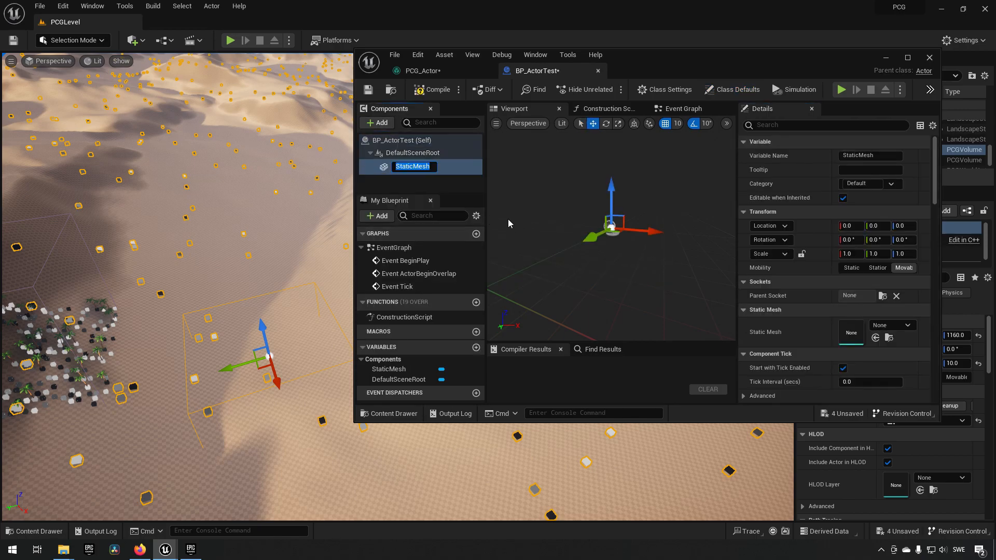
- Assign the ArcadeEditorSphere mesh to the Static Mesh component and compile the blueprint
left_click(890, 326)
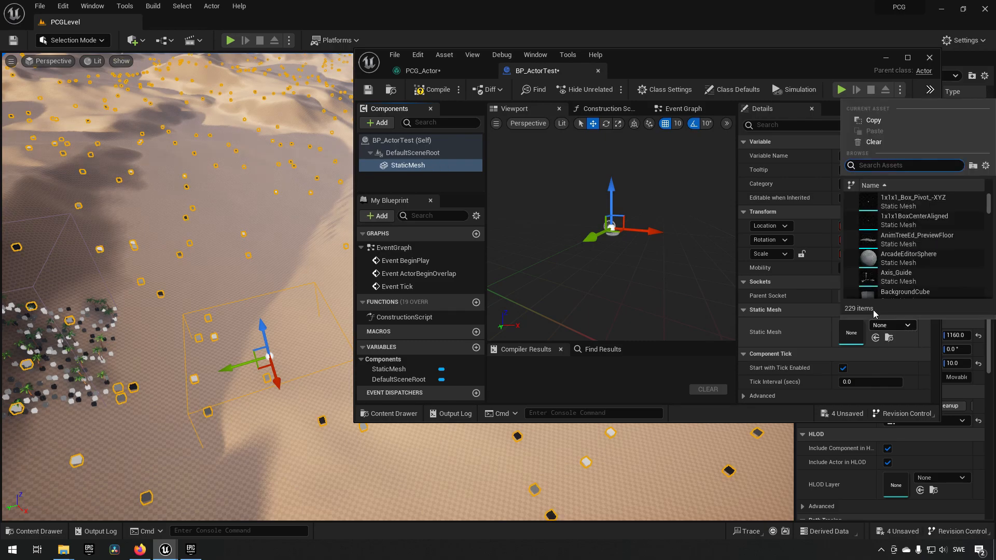
left_click(899, 260)
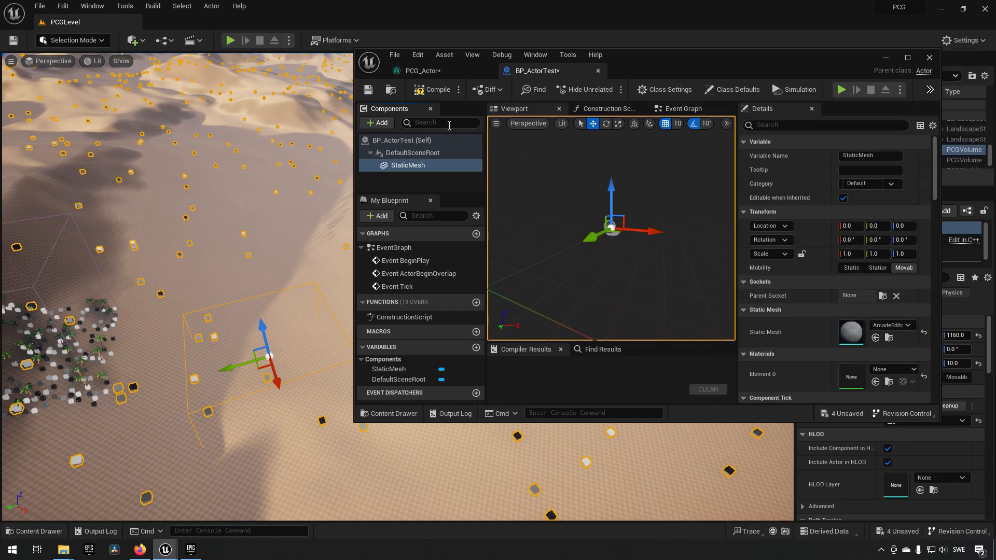
left_click(431, 90)
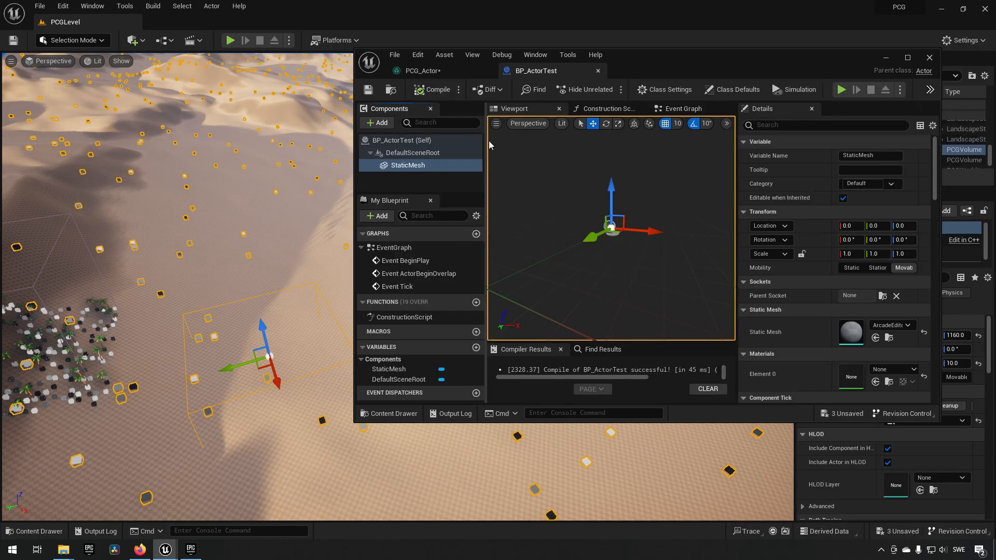
- Return to the PCG_Actor graph, add a Spawn Actor node and feed it from the Surface Sampler's output
left_click(457, 71)
right_click_drag(690, 258, 582, 254)
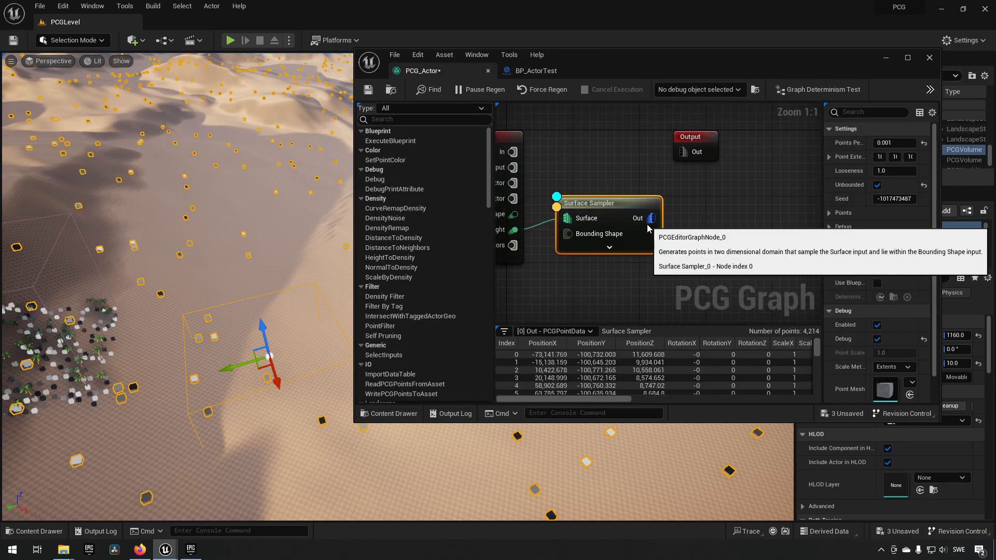
right_click(675, 218)
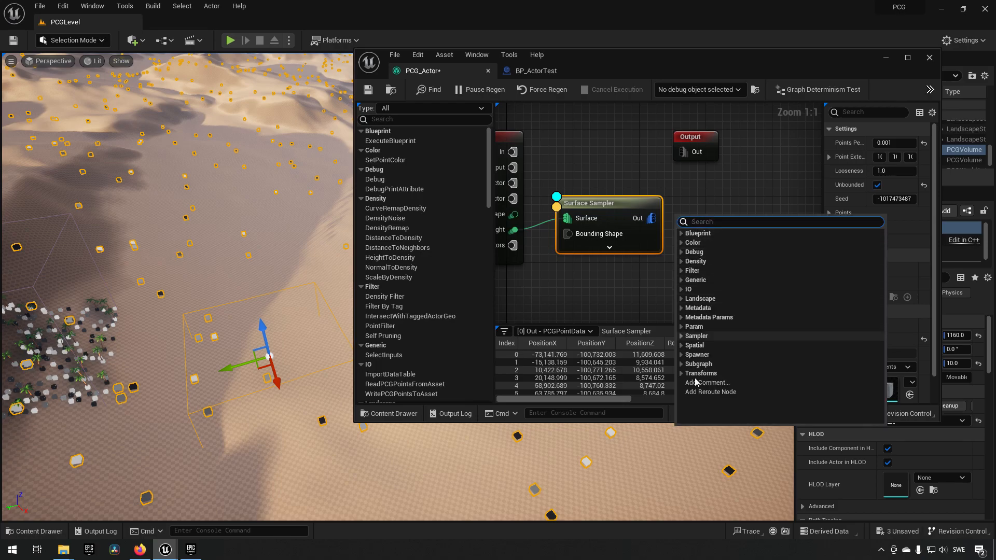
left_click(682, 355)
scroll(736, 374, "down", 3)
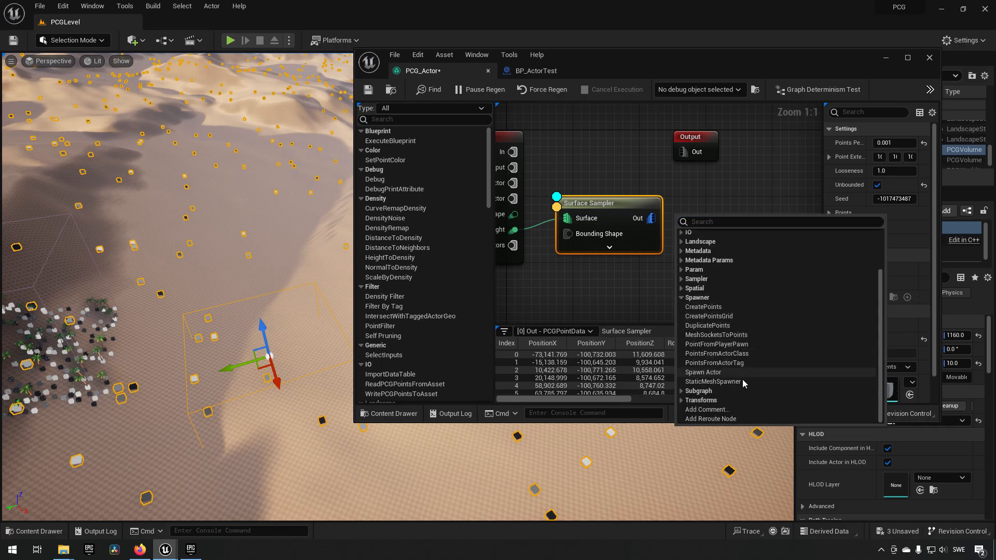
left_click(710, 373)
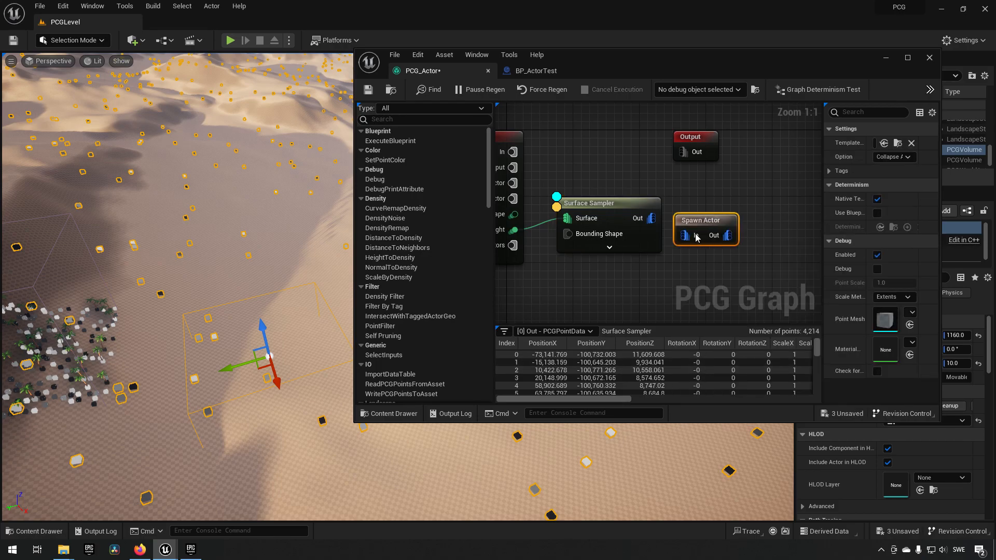
left_click_drag(652, 218, 699, 206)
left_click(698, 206)
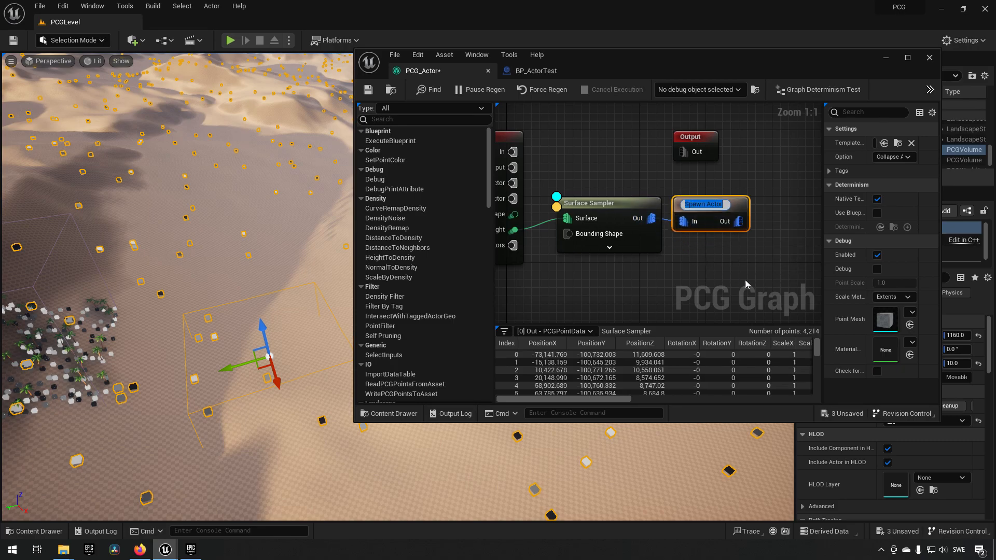
- Set the Spawn Actor node's template actor class to BP_ActorTest and save the PCG_Actor graph
left_click(707, 273)
left_click(711, 209)
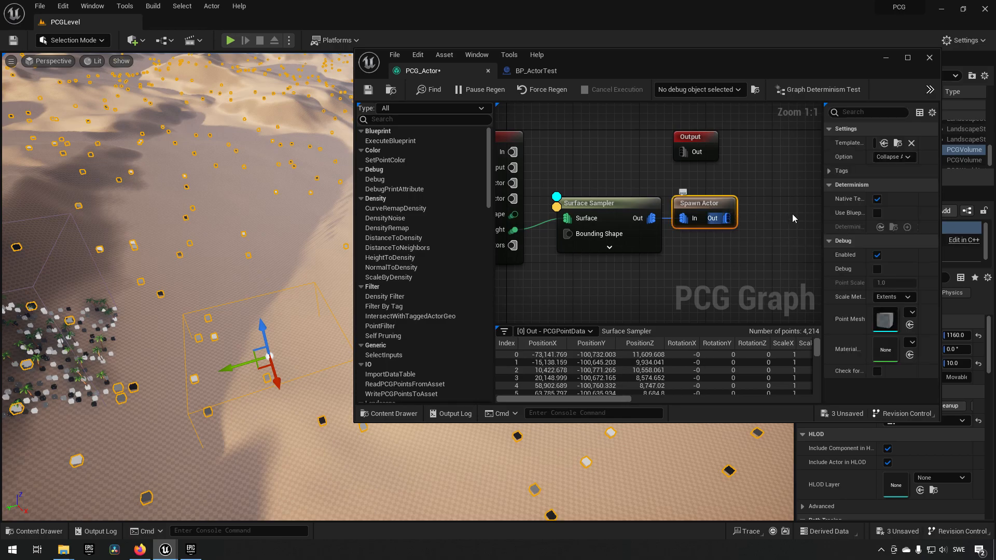
left_click_drag(821, 203, 769, 203)
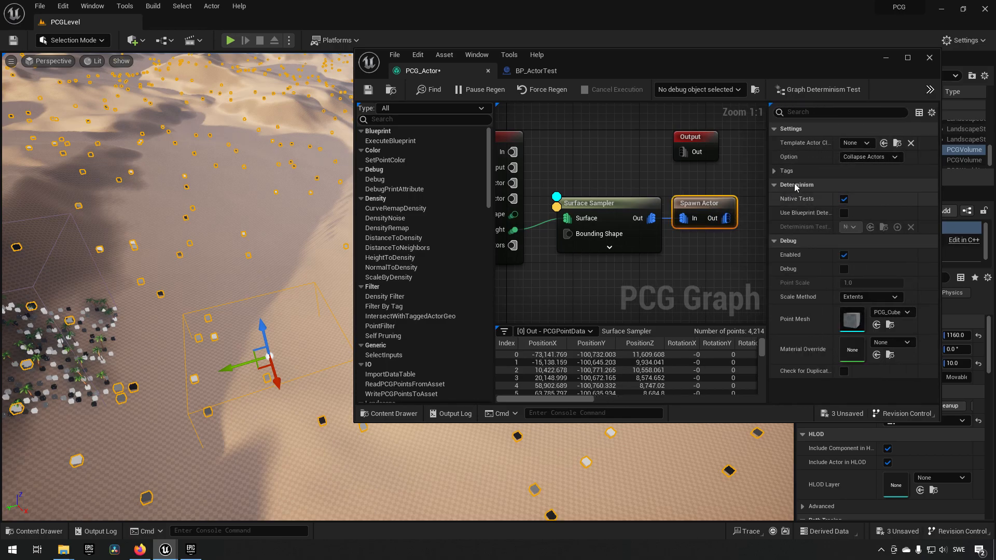
left_click(851, 143)
type("BP_")
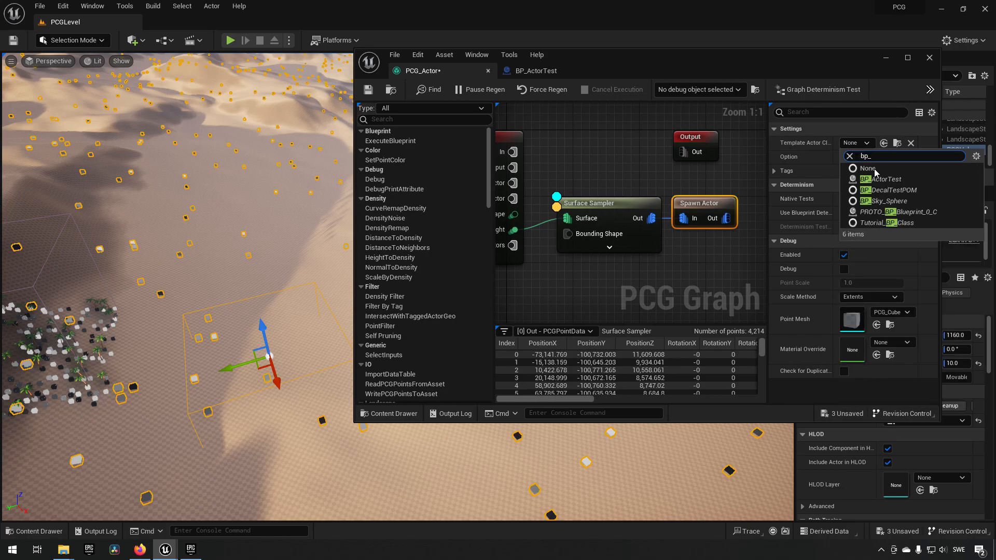
left_click(882, 179)
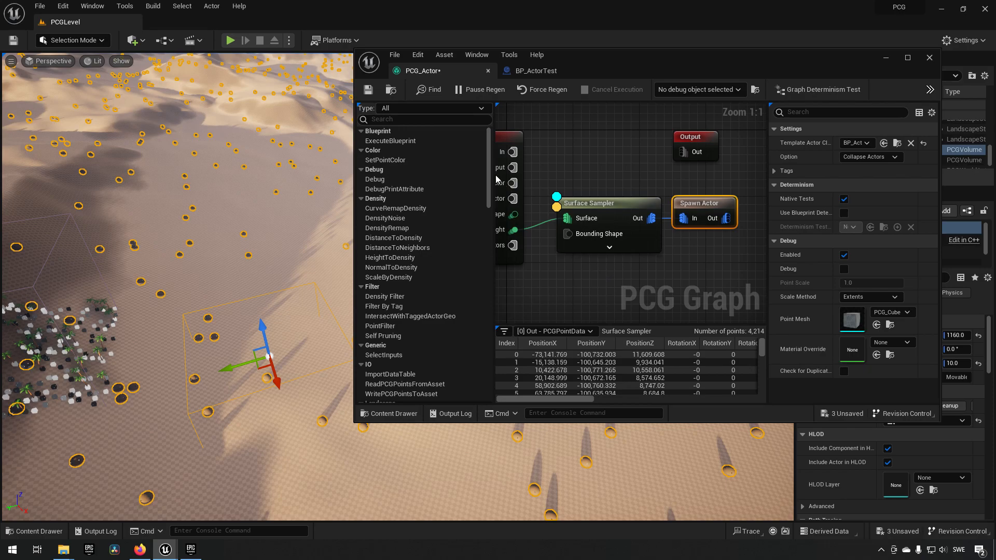
left_click(368, 90)
- Dock the floating PCG_Actor and BP_ActorTest editors into the main editor window and return to the PCGLevel view
right_click_drag(305, 237, 207, 217)
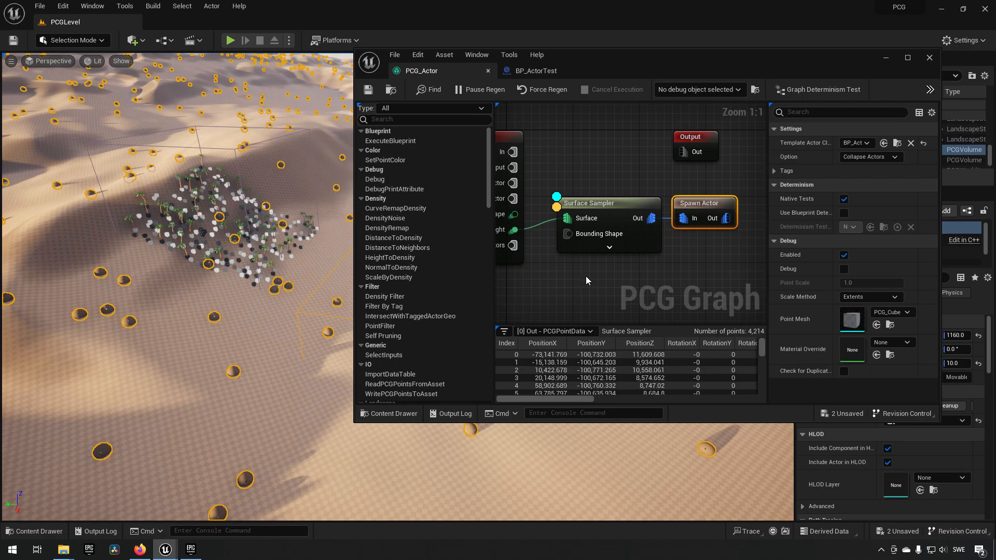
right_click_drag(301, 315, 311, 337)
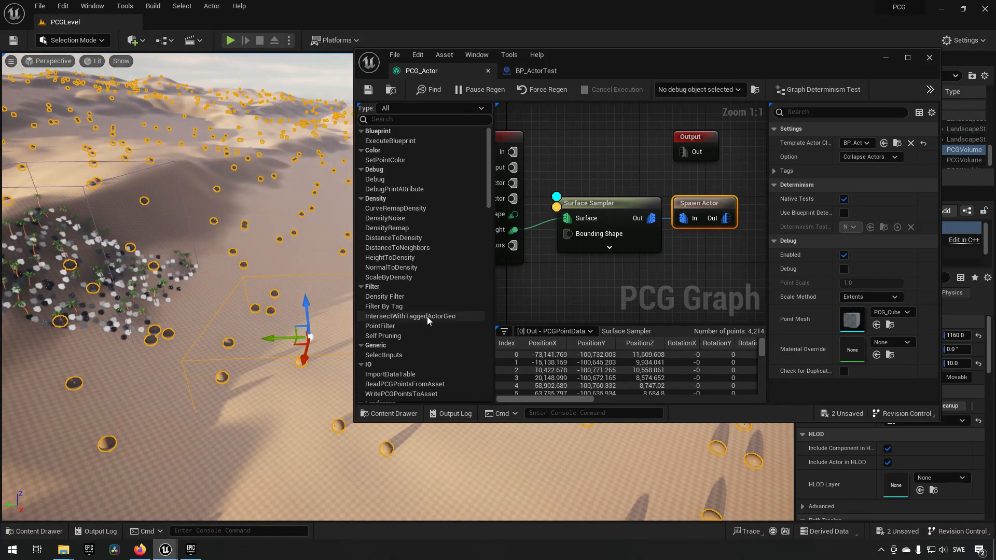
left_click_drag(455, 73, 318, 22)
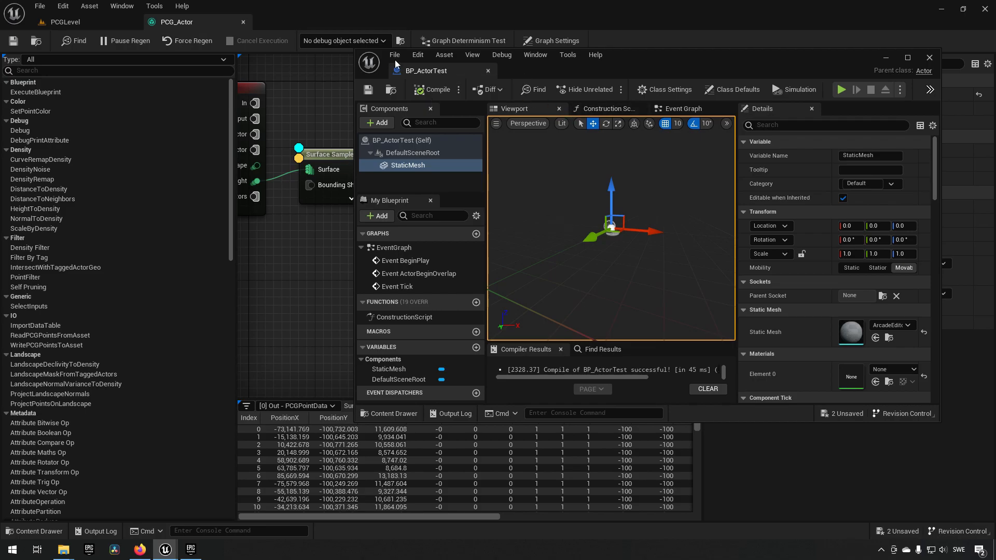
left_click_drag(457, 71, 324, 21)
left_click(89, 24)
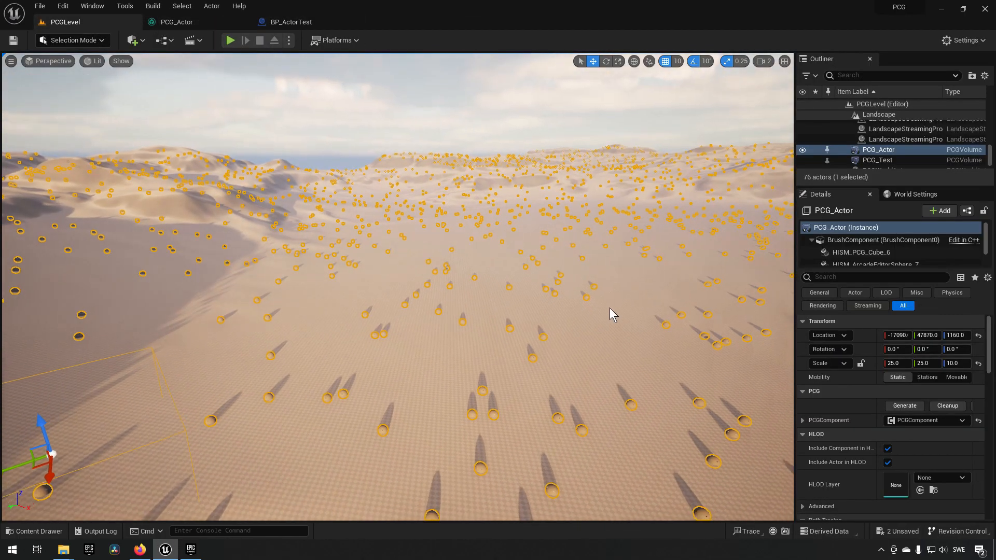
- Examine the distribution of the spawned sphere actors across the dunes and around the palm scatter
right_click_drag(609, 307, 314, 356)
left_click(515, 323)
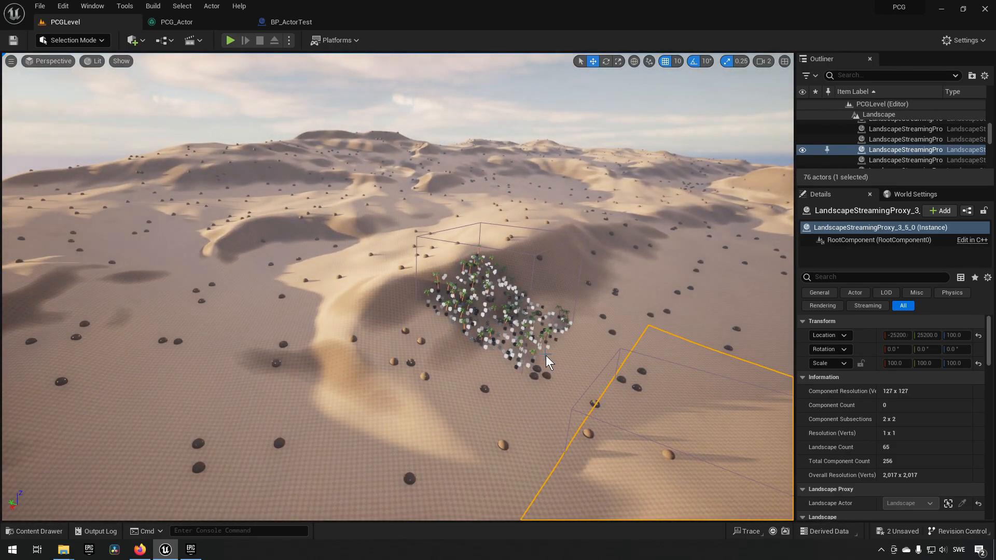
key("w")
right_click_drag(545, 356, 451, 266)
left_click(473, 214)
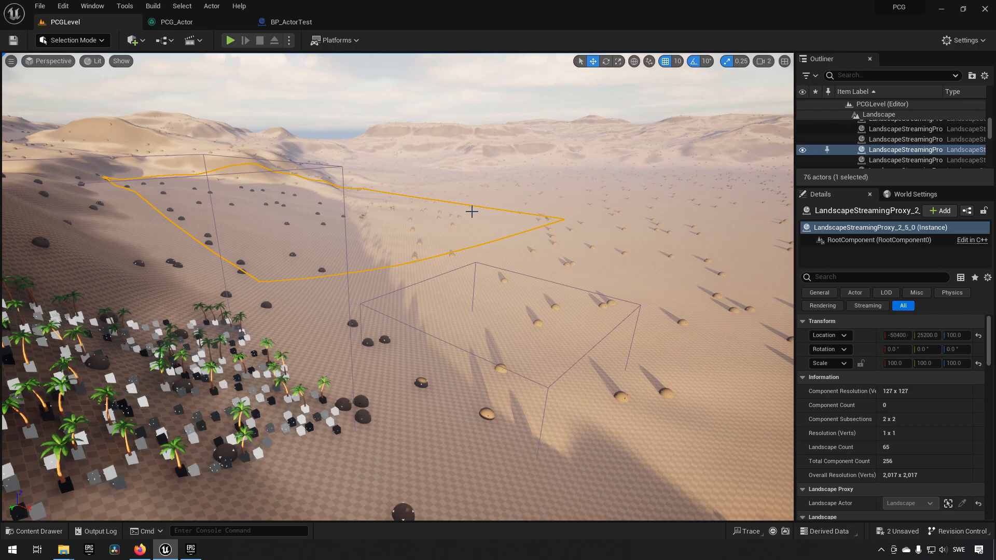
- Open the PCG_Test graph and review its Input, Surface Sampler, Transform Points and StaticMeshSpawner nodes
key("ctrl+space")
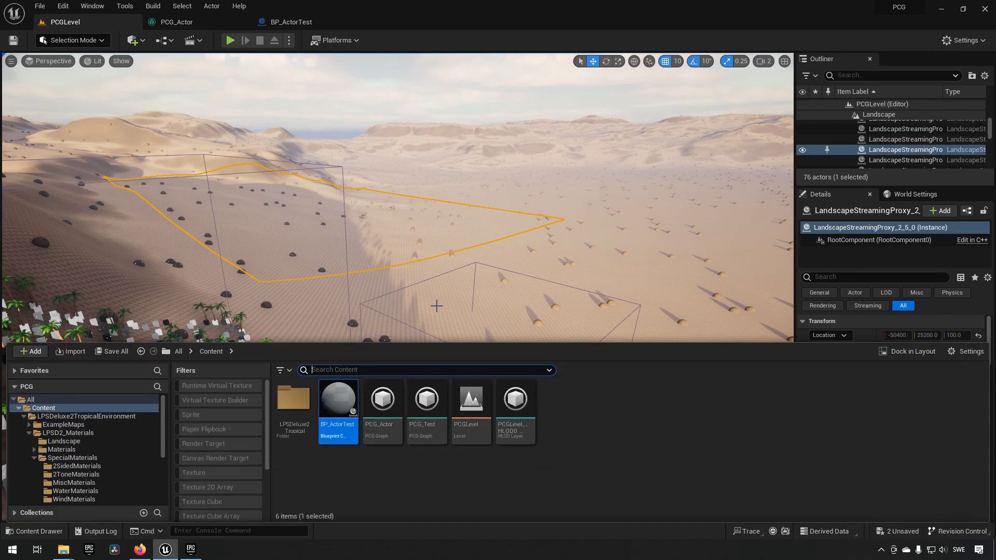
double_click(427, 407)
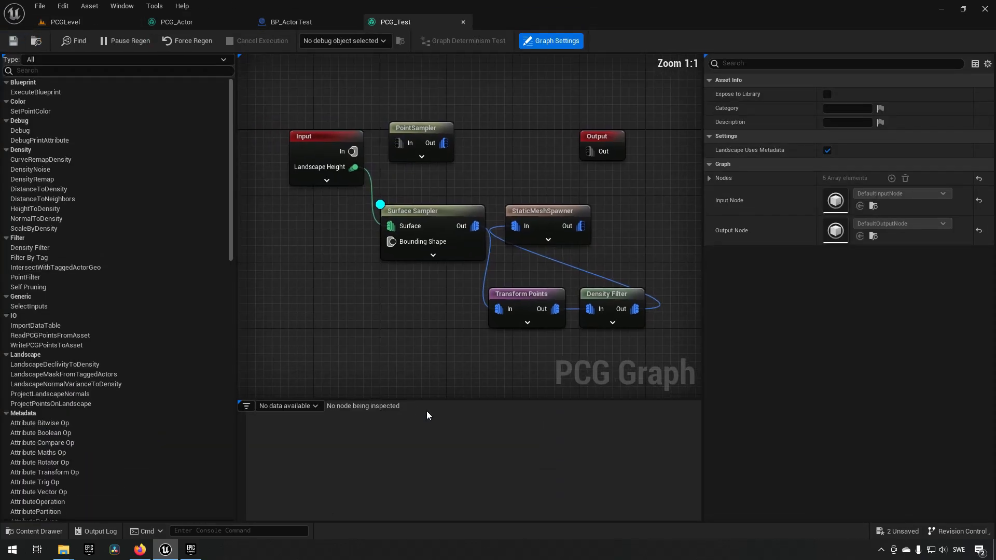
left_click_drag(431, 275, 406, 284)
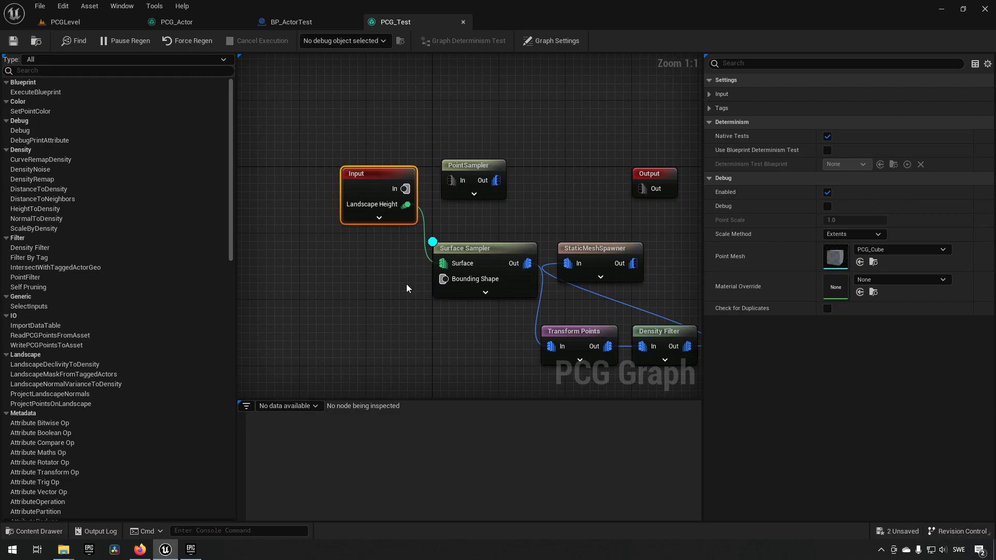
right_click_drag(475, 336, 440, 312)
left_click(460, 224)
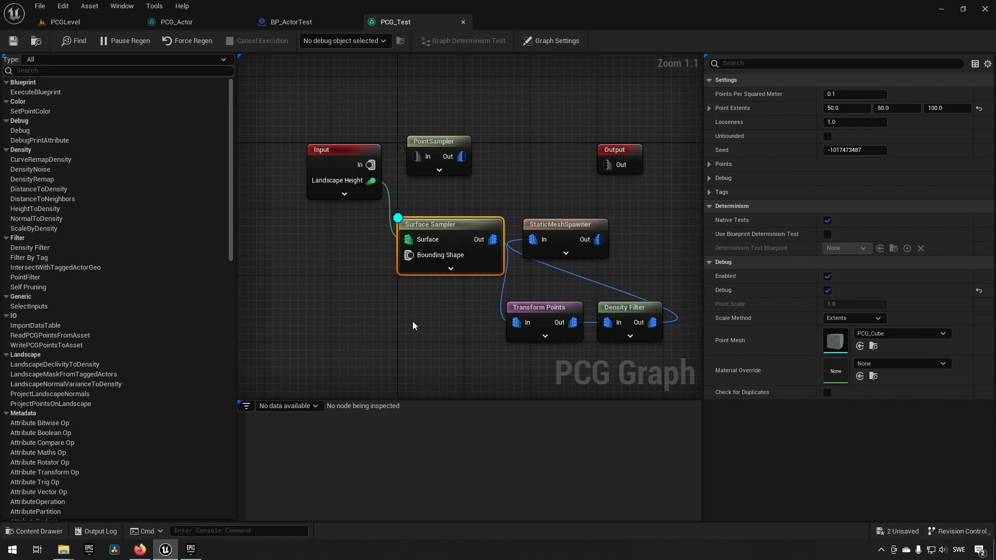
left_click_drag(483, 307, 564, 346)
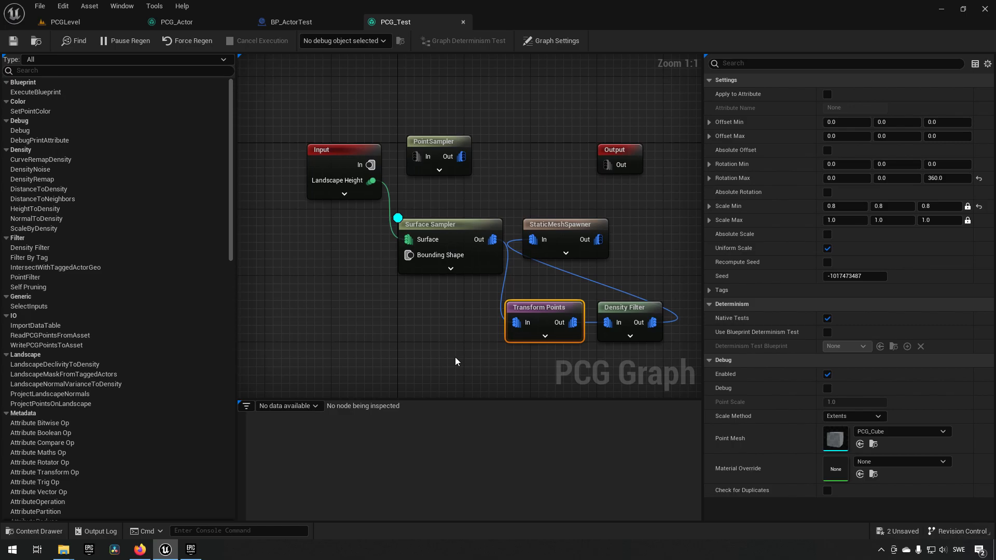
left_click_drag(551, 197, 609, 259)
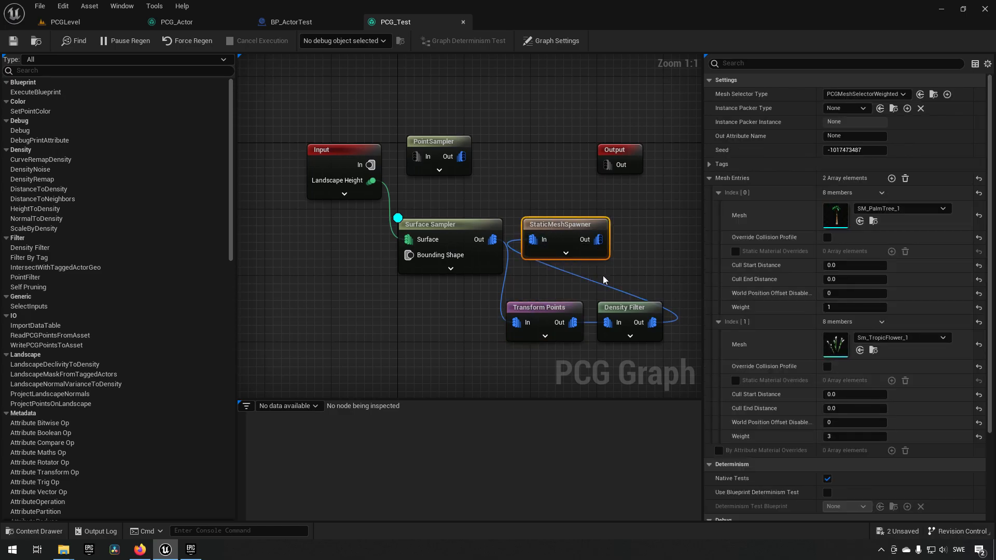
- Connect the StaticMeshSpawner's output to the Output node of the PCG_Test graph
left_click_drag(592, 241, 614, 163)
left_click(639, 250)
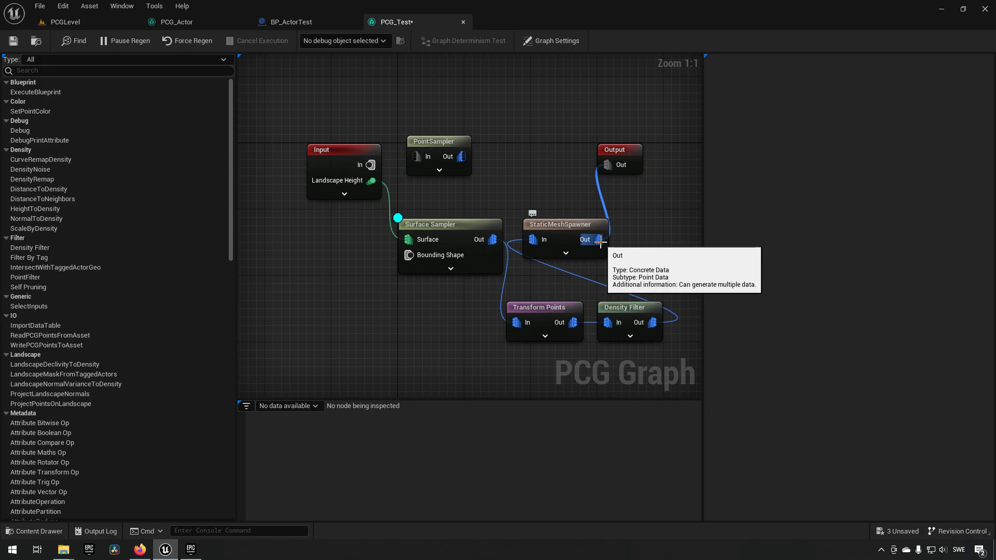
left_click(600, 243, "alt")
left_click_drag(602, 239, 606, 165)
left_click(638, 241)
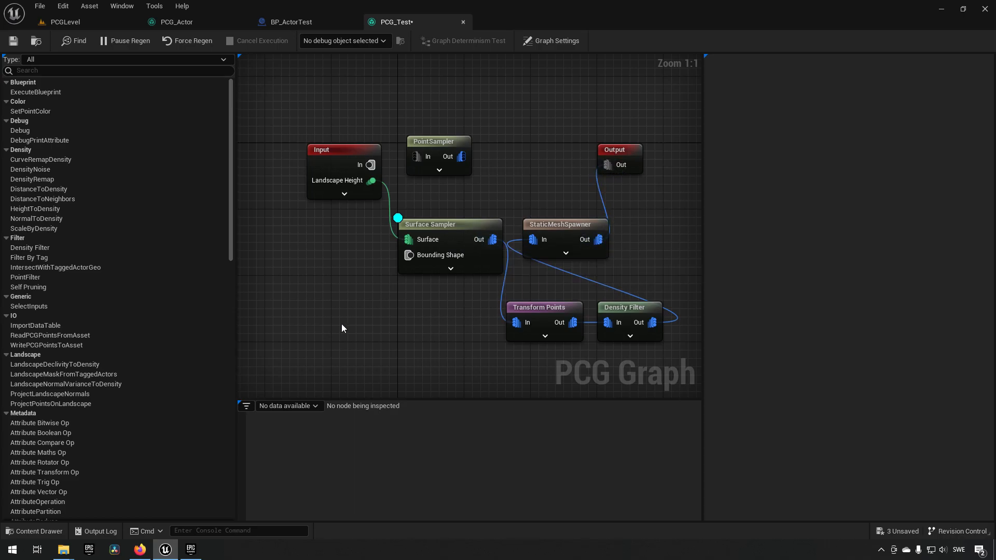